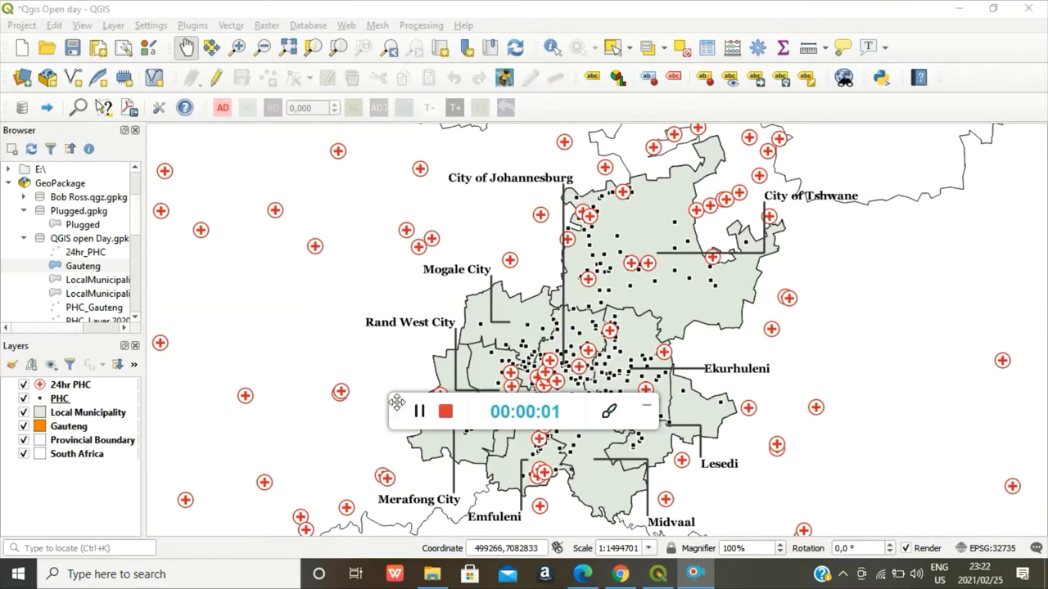
Step: From the QGIS project window, start a new print layout titled 'PHC Facilities'
{"action": "left_click_drag", "start_coordinate": [392, 399], "coordinate": [925, 5]}
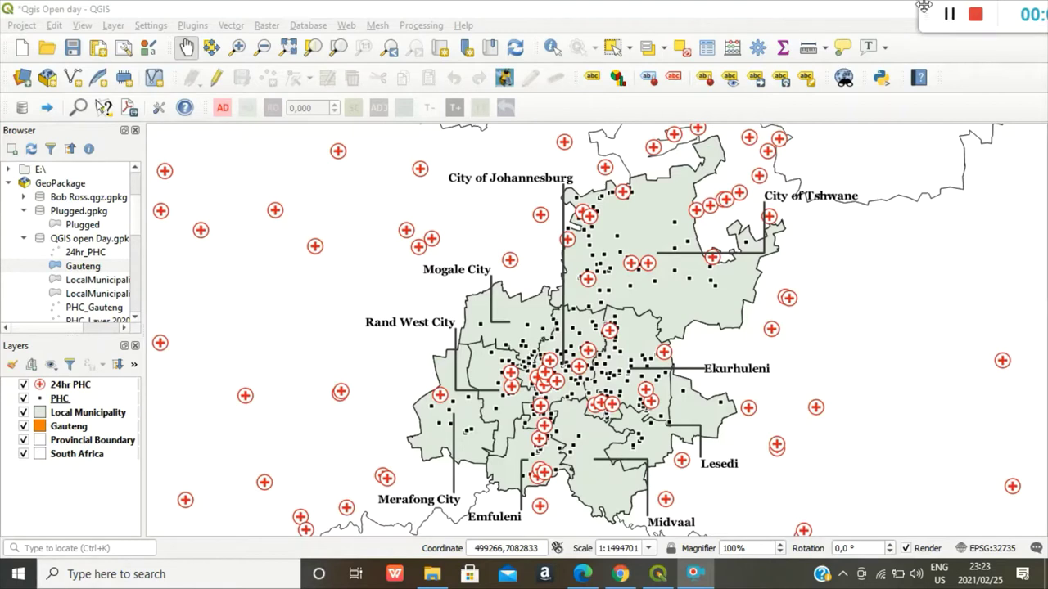
{"action": "left_click", "coordinate": [778, 12]}
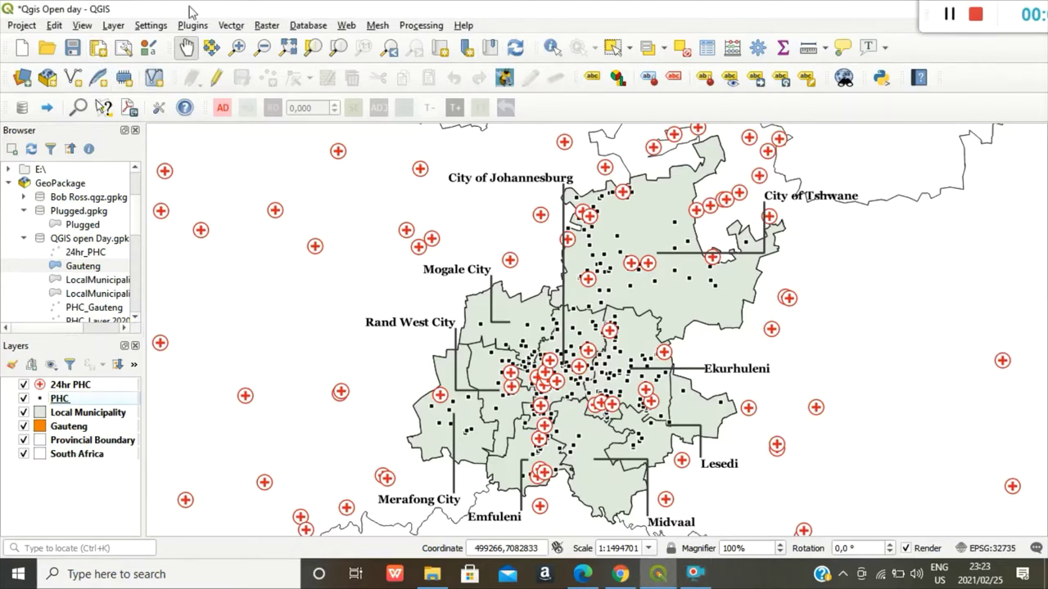
{"action": "left_click", "coordinate": [97, 47]}
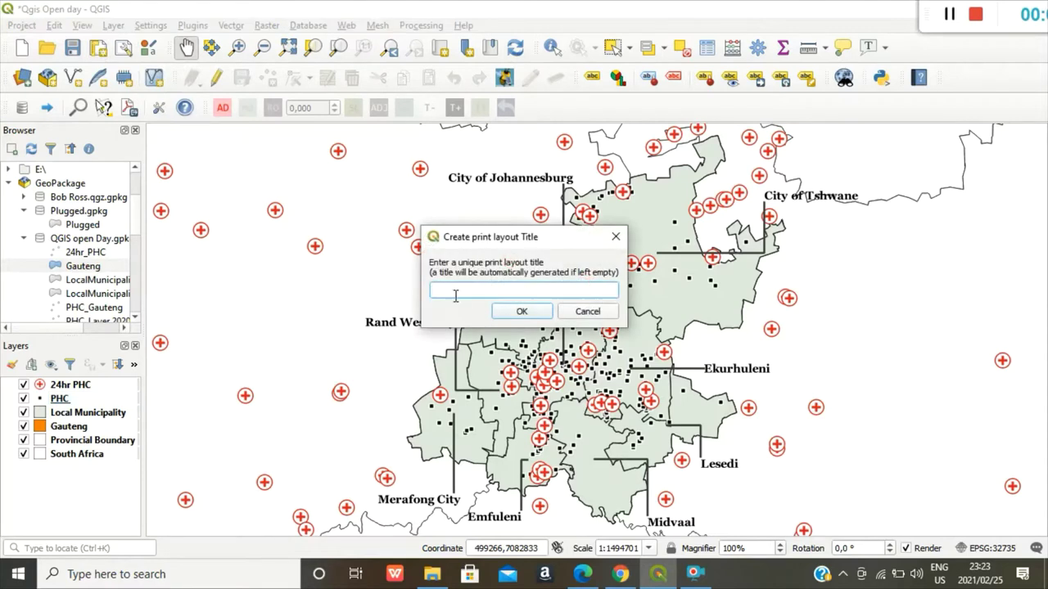
{"action": "type", "text": "PHC Facilities"}
{"action": "left_click", "coordinate": [520, 309]}
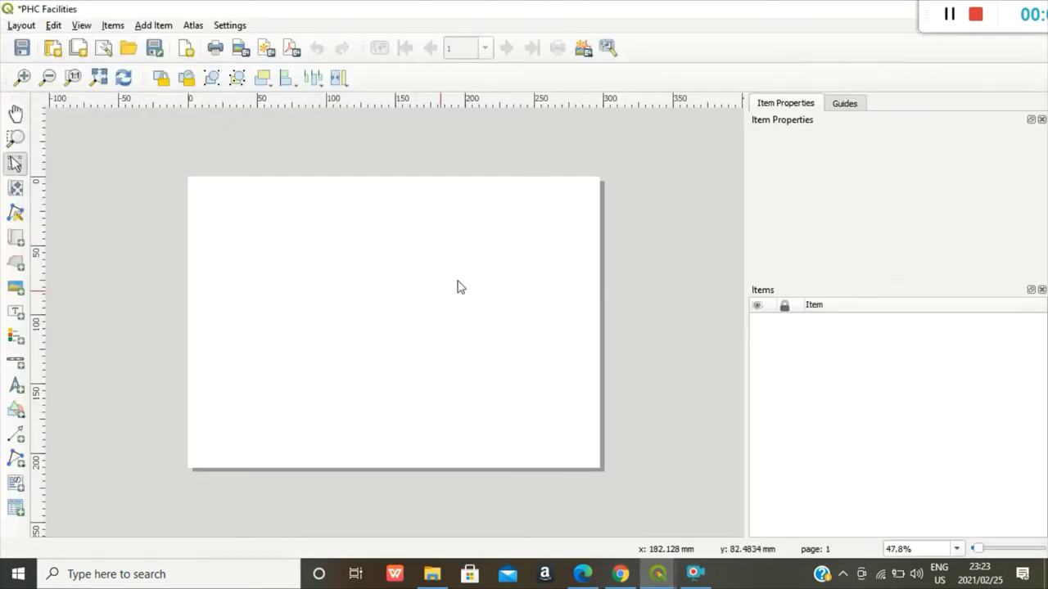
Step: Set the page size to A5 landscape (210 × 148 mm) and fit the whole page in view
{"action": "right_click", "coordinate": [426, 284]}
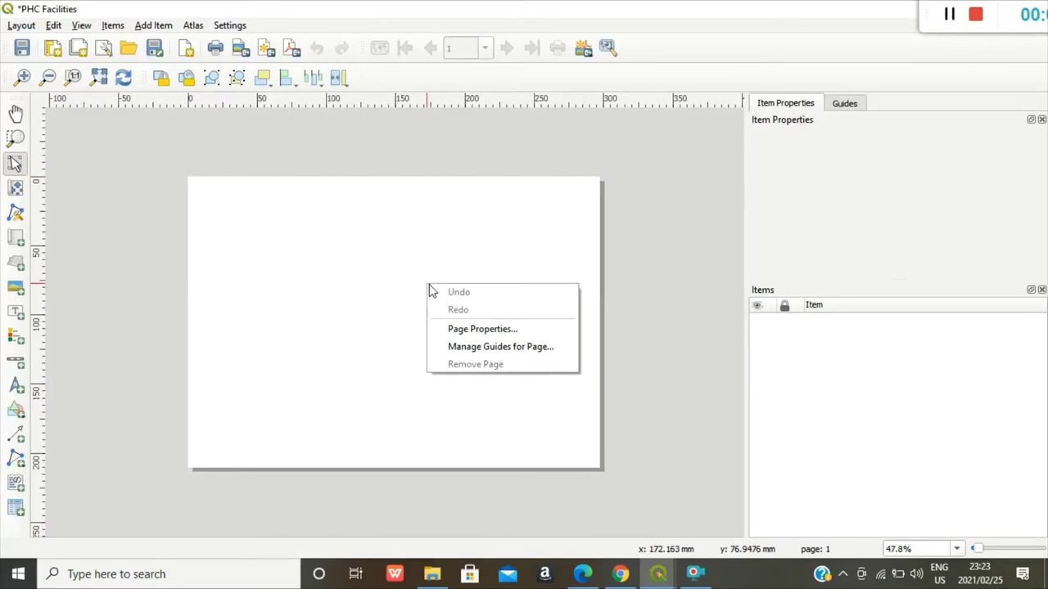
{"action": "left_click", "coordinate": [503, 330]}
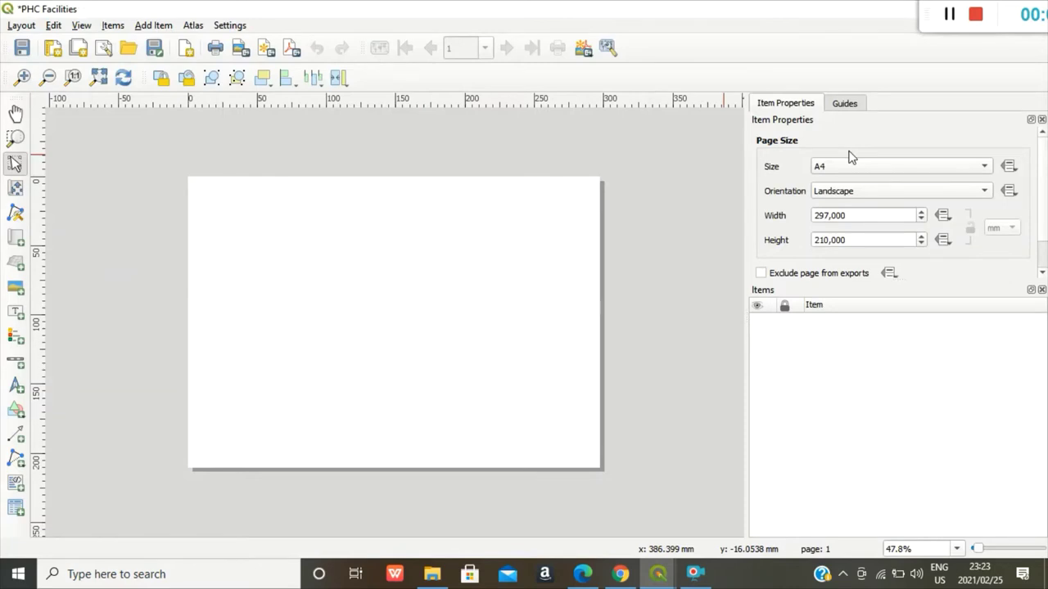
{"action": "left_click", "coordinate": [987, 172]}
{"action": "left_click", "coordinate": [875, 83]}
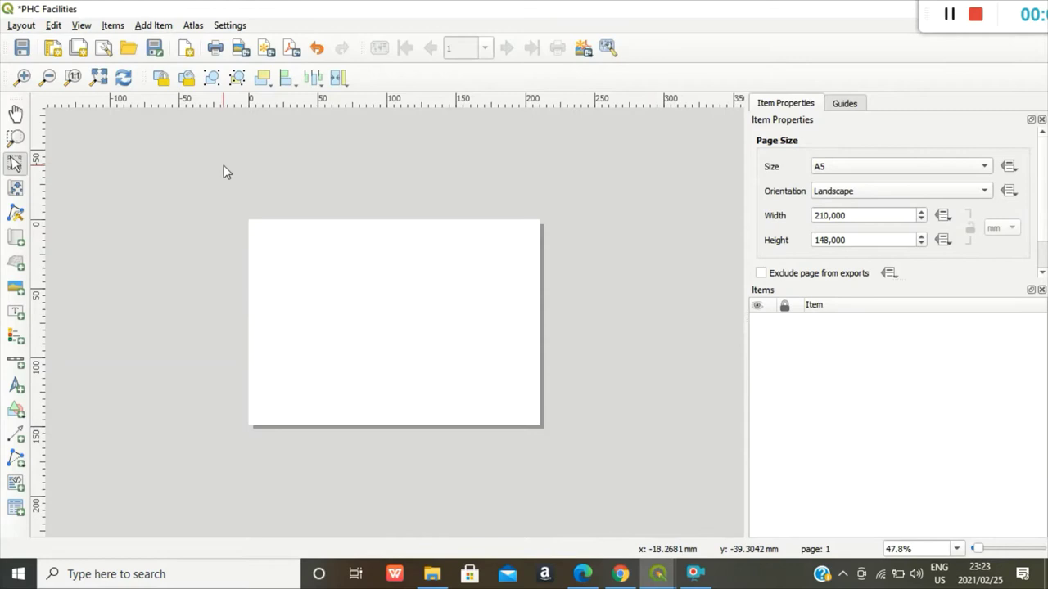
{"action": "left_click", "coordinate": [99, 77]}
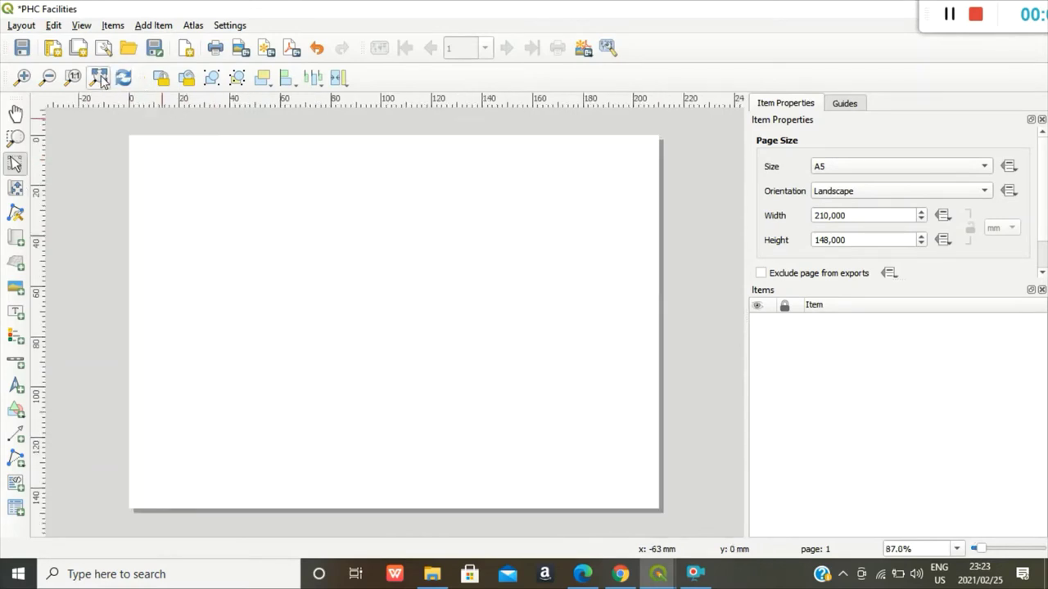
Step: Draw a map frame (Map 1) across the page, then narrow it to the left part
{"action": "left_click", "coordinate": [148, 30]}
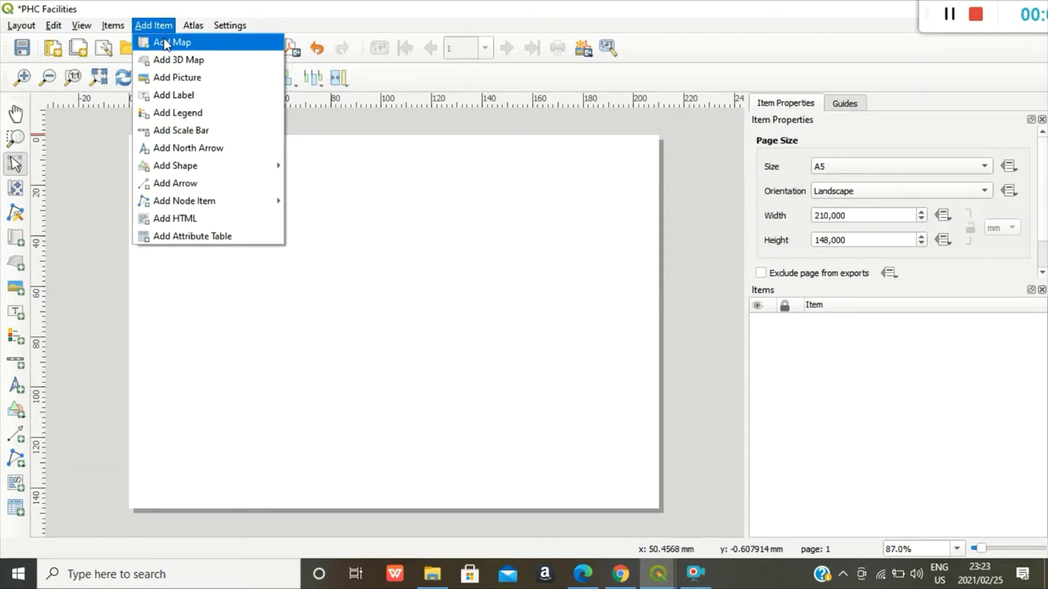
{"action": "left_click", "coordinate": [16, 238]}
{"action": "left_click", "coordinate": [17, 239]}
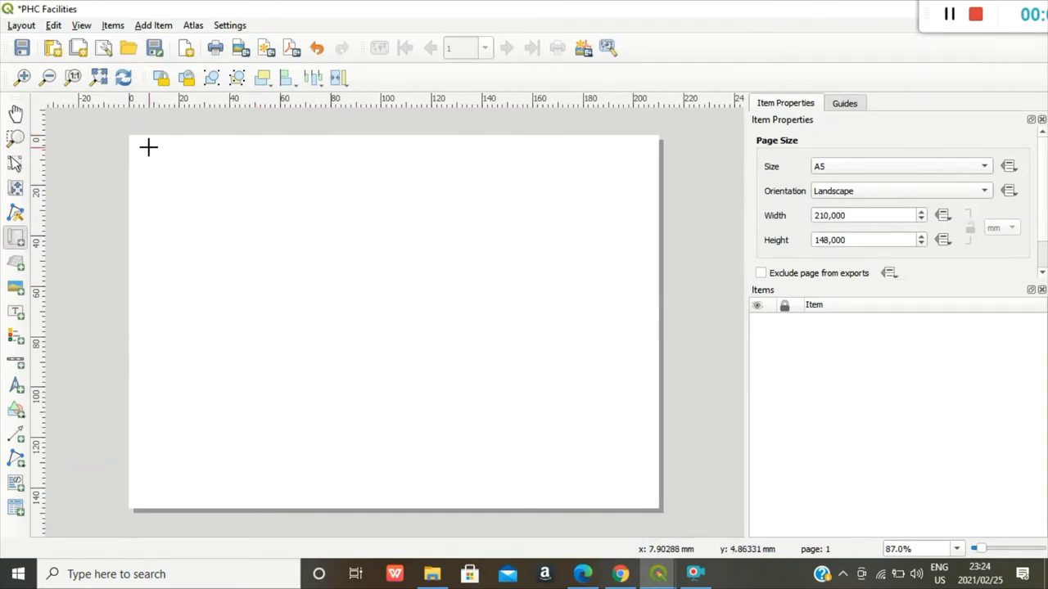
{"action": "left_click_drag", "start_coordinate": [147, 148], "coordinate": [644, 494]}
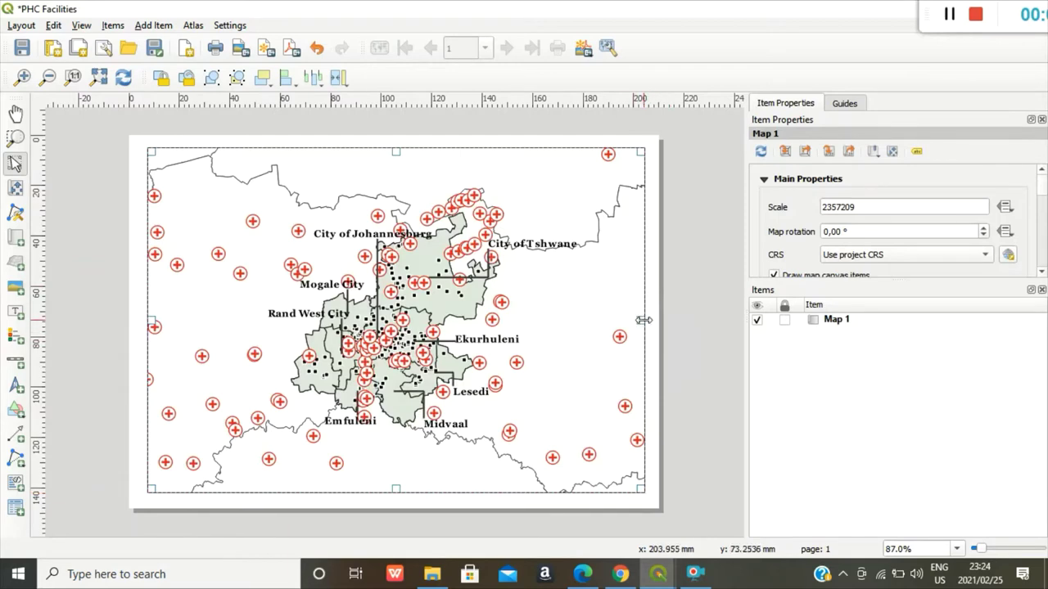
{"action": "left_click_drag", "start_coordinate": [643, 320], "coordinate": [494, 322]}
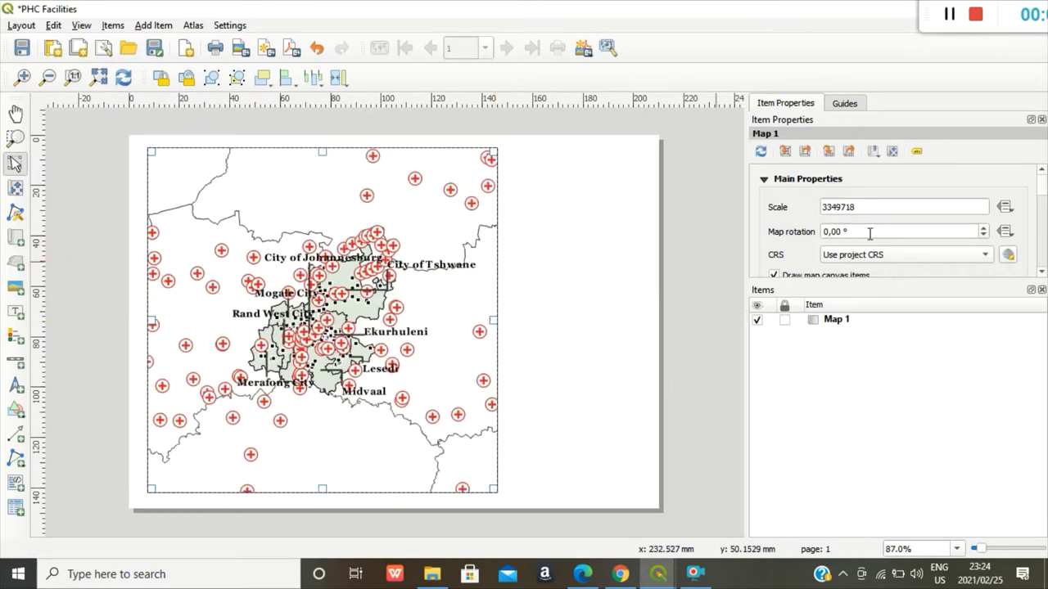
Step: Change the Map 1 scale from 3349718 to 2349718
{"action": "left_click", "coordinate": [826, 206]}
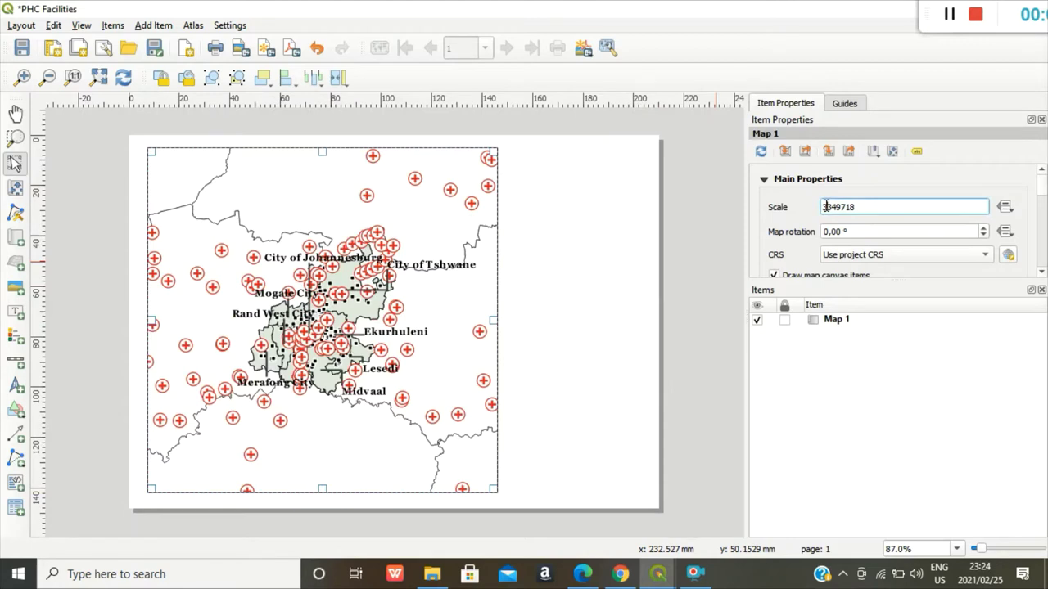
{"action": "key", "text": "BackSpace"}
{"action": "type", "text": "2"}
{"action": "left_click", "coordinate": [914, 174]}
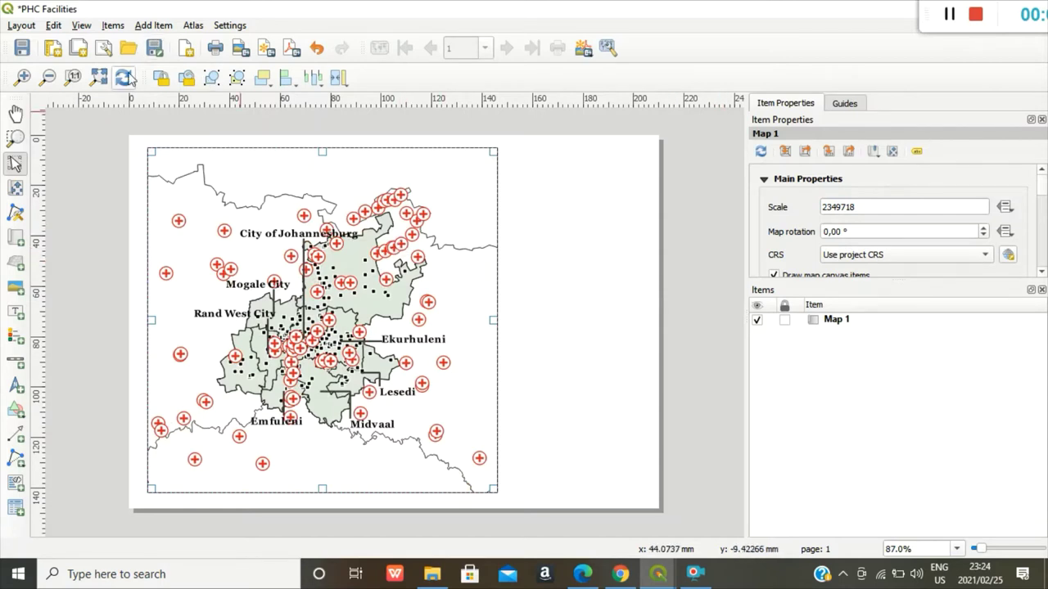
Step: Pan the map content so Gauteng sits centred within the frame
{"action": "left_click", "coordinate": [15, 188]}
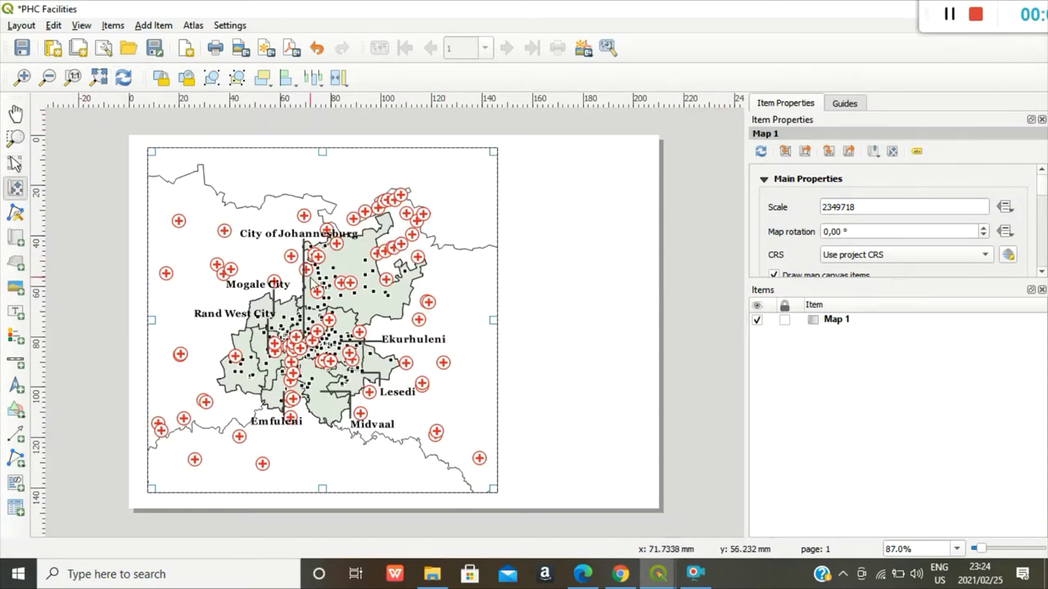
{"action": "mouse_move", "coordinate": [341, 277]}
{"action": "left_mouse_down"}
{"action": "mouse_move", "coordinate": [329, 278]}
{"action": "mouse_move", "coordinate": [350, 296]}
{"action": "left_mouse_up"}
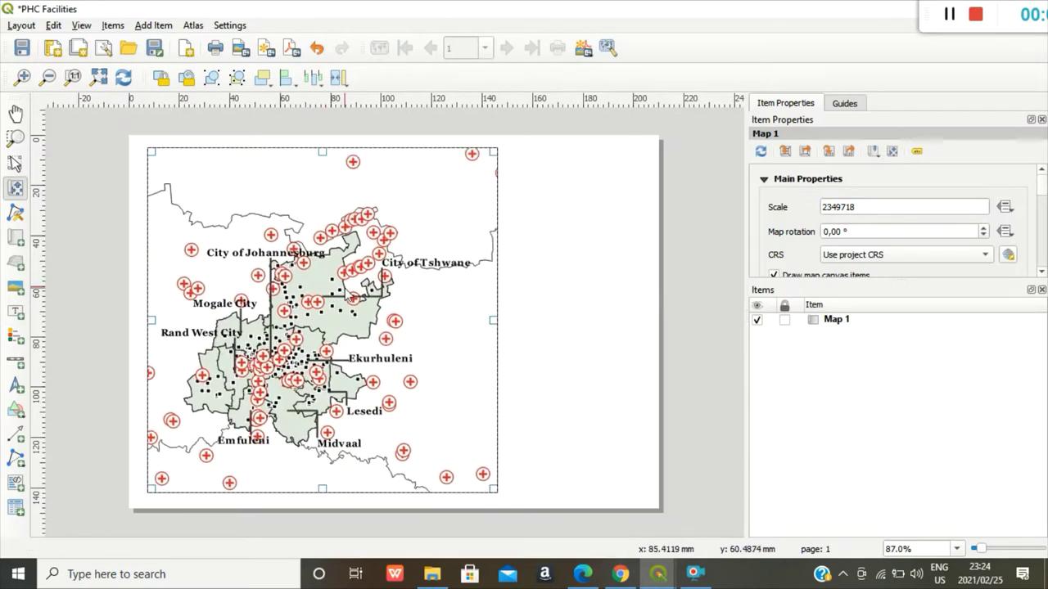
{"action": "left_click_drag", "start_coordinate": [352, 298], "coordinate": [355, 278]}
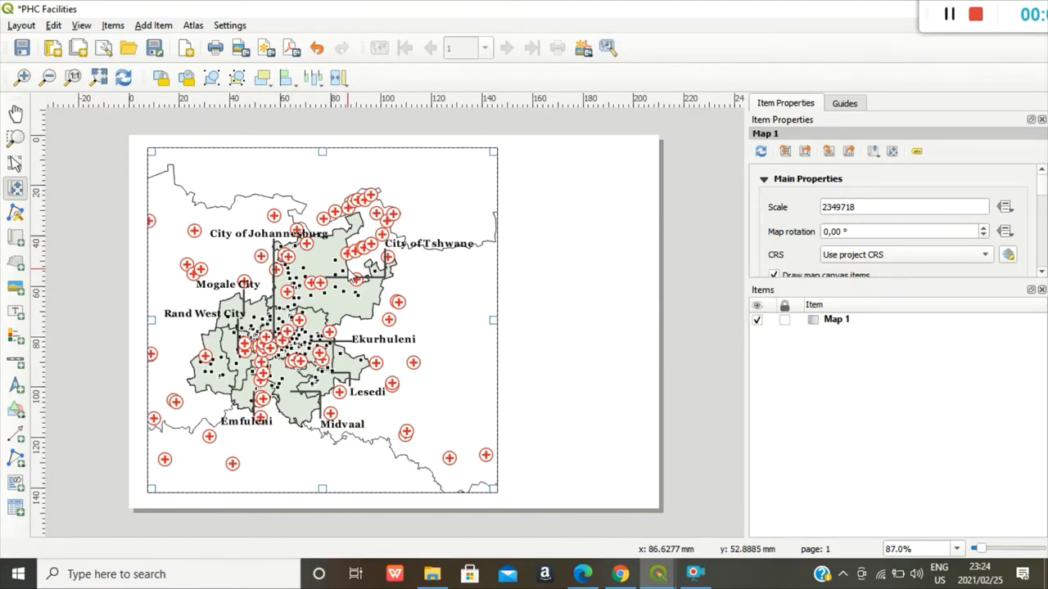
{"action": "mouse_move", "coordinate": [352, 275]}
{"action": "left_mouse_down"}
{"action": "mouse_move", "coordinate": [457, 273]}
{"action": "mouse_move", "coordinate": [353, 274]}
{"action": "left_mouse_up"}
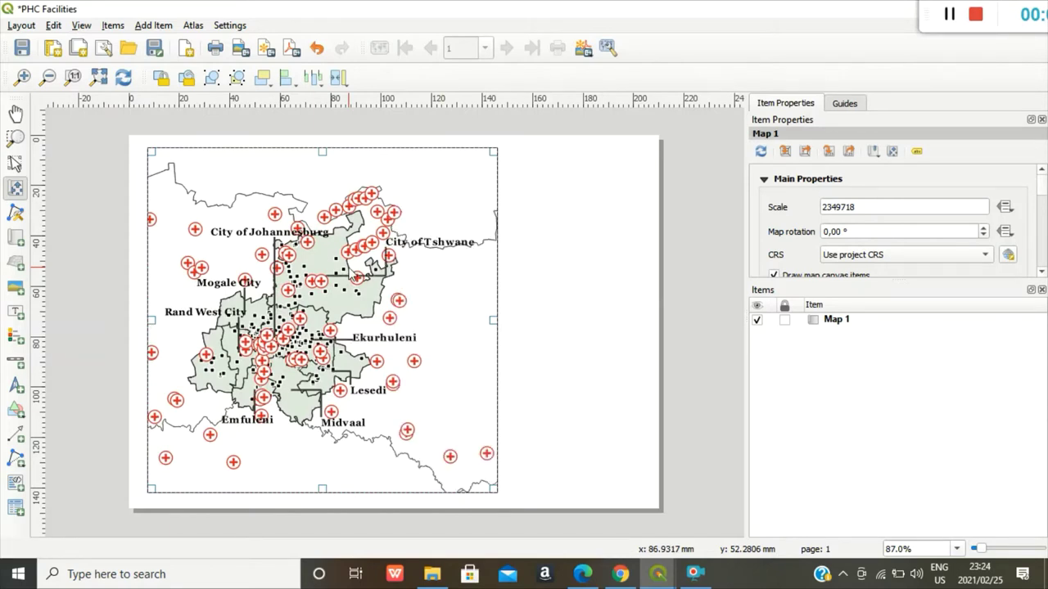
{"action": "left_click_drag", "start_coordinate": [348, 266], "coordinate": [353, 275]}
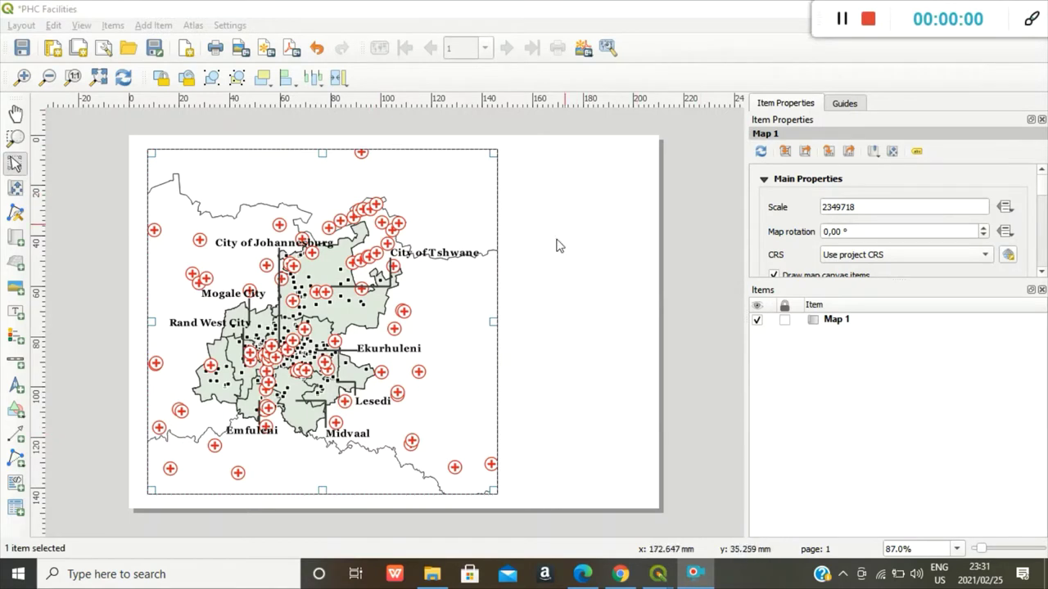
Step: Enable the Frame option on Map 1 to outline it with a solid border
{"action": "left_click", "coordinate": [556, 244]}
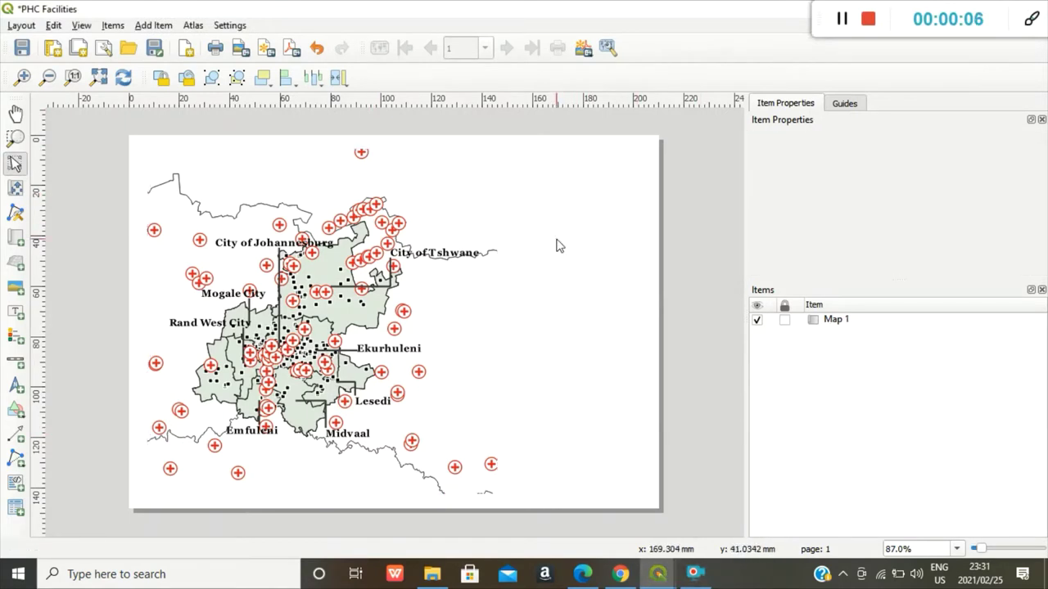
{"action": "left_click", "coordinate": [342, 346]}
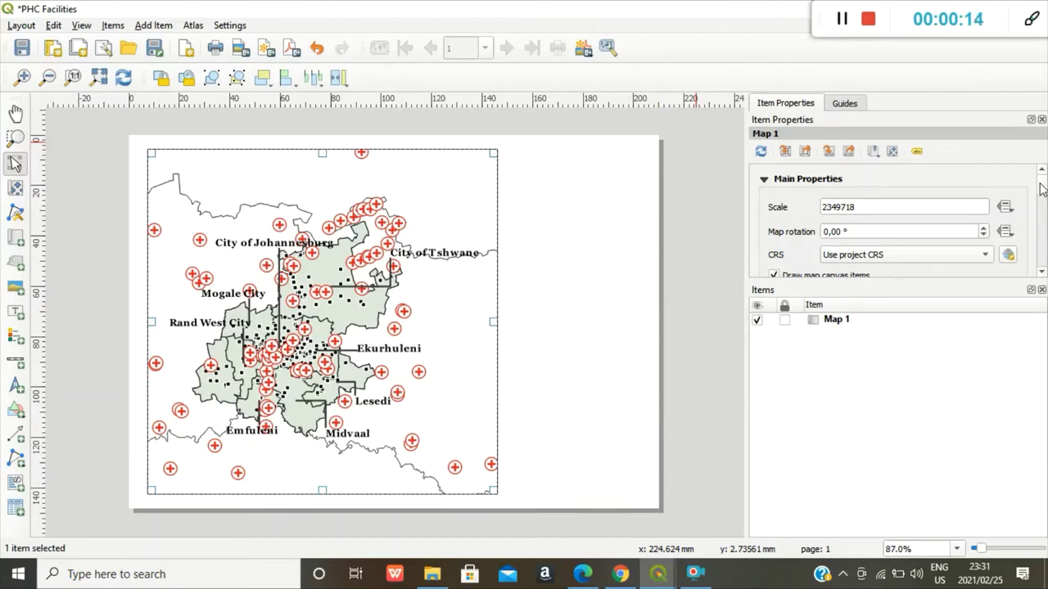
{"action": "left_click_drag", "start_coordinate": [1041, 188], "coordinate": [1045, 235]}
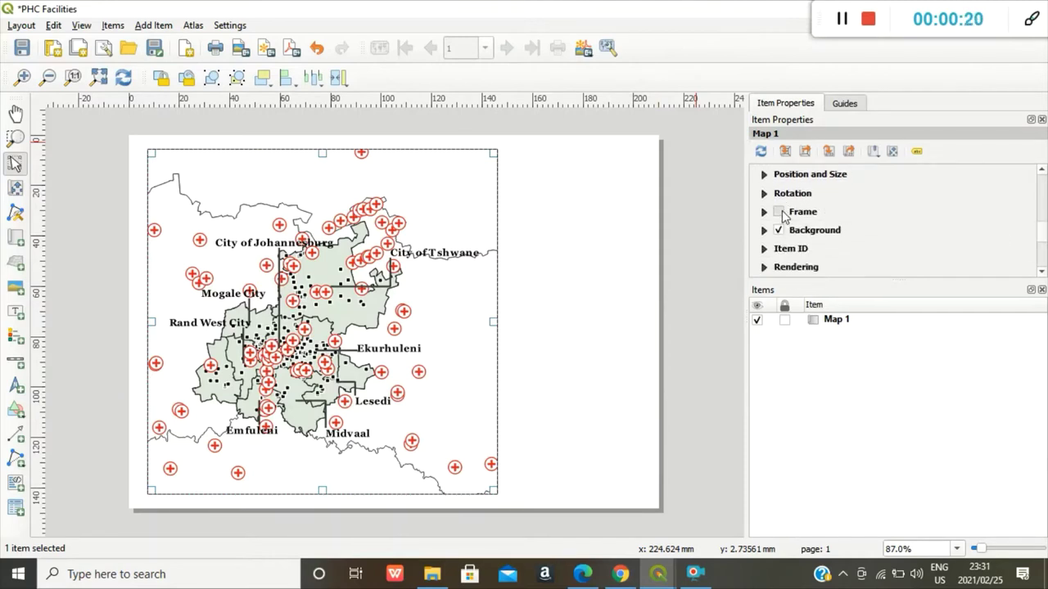
{"action": "left_click", "coordinate": [778, 212]}
{"action": "left_click", "coordinate": [573, 219]}
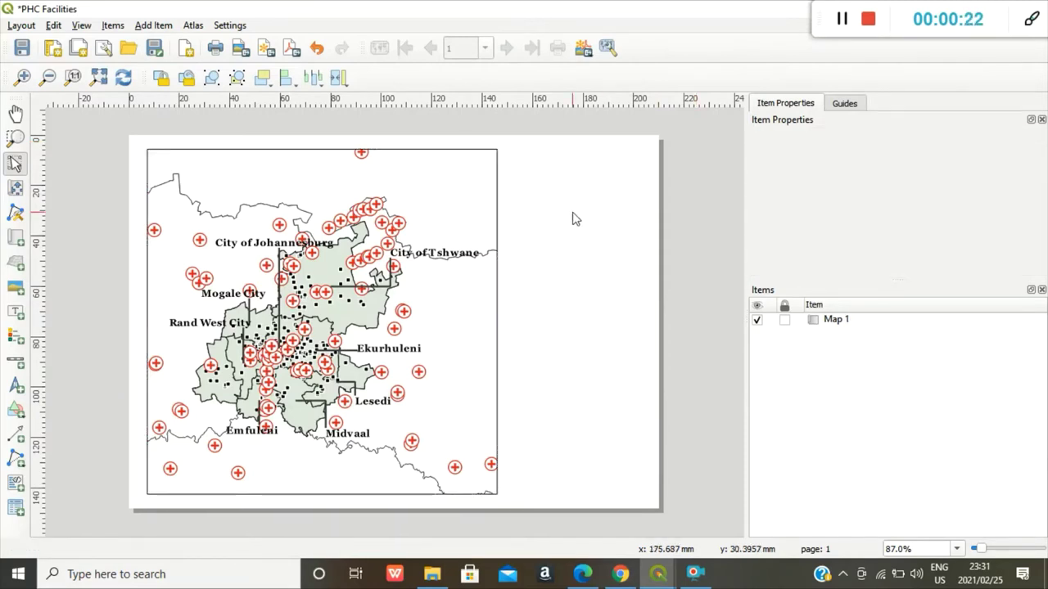
{"action": "left_click", "coordinate": [393, 263]}
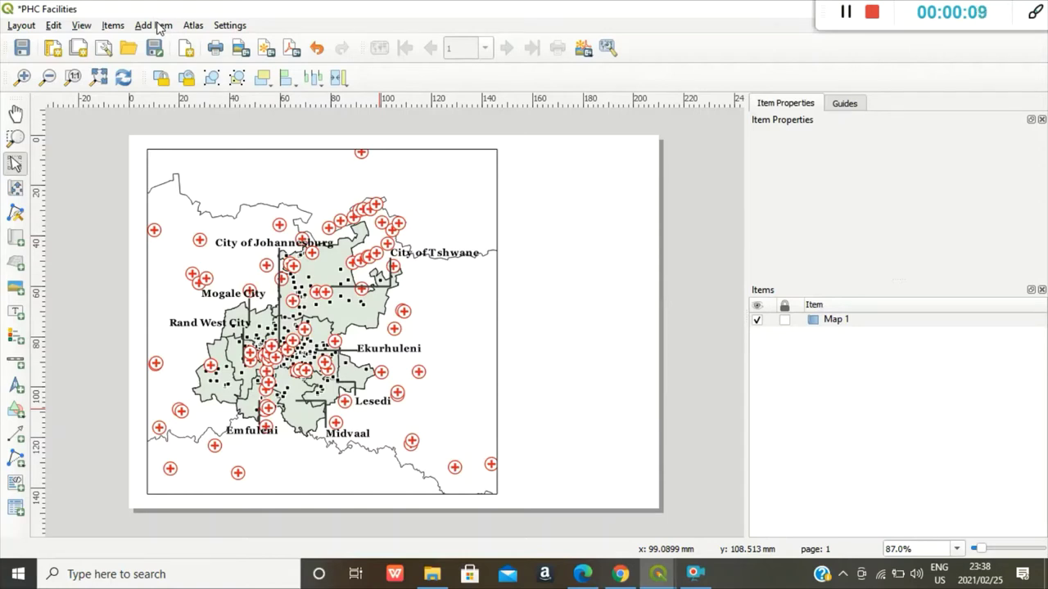
Step: Add a legend box to the right of the map
{"action": "left_click", "coordinate": [159, 27]}
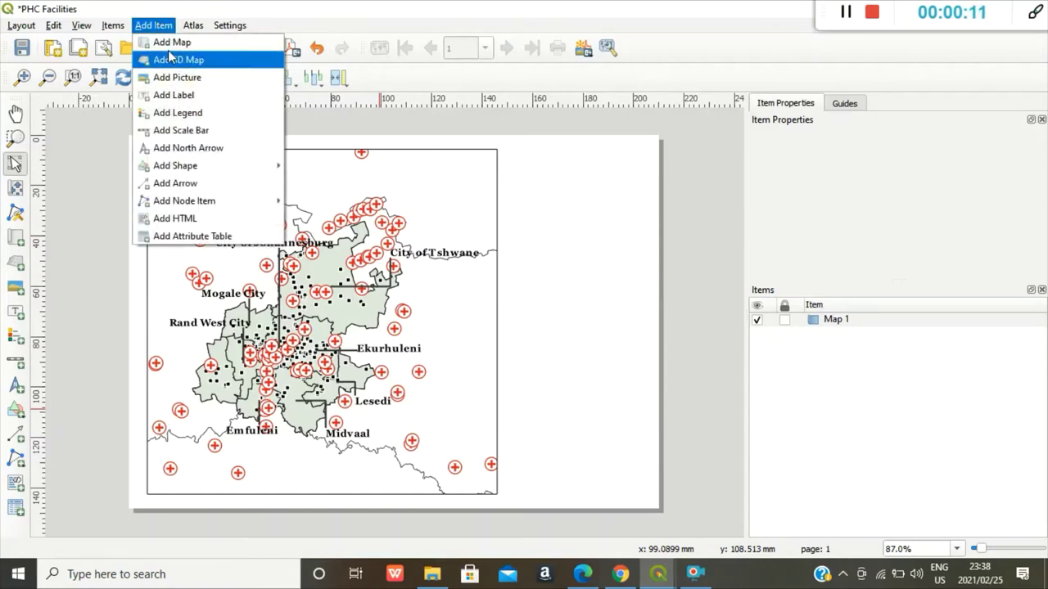
{"action": "left_click", "coordinate": [164, 112]}
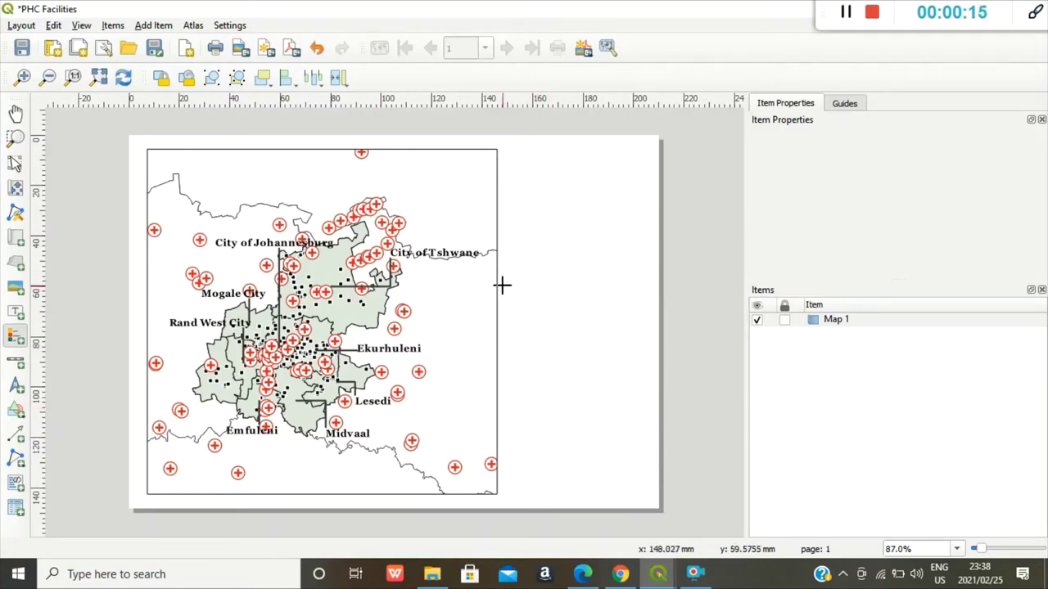
{"action": "mouse_move", "coordinate": [502, 284]}
{"action": "left_mouse_down"}
{"action": "mouse_move", "coordinate": [581, 352]}
{"action": "mouse_move", "coordinate": [650, 440]}
{"action": "left_mouse_up"}
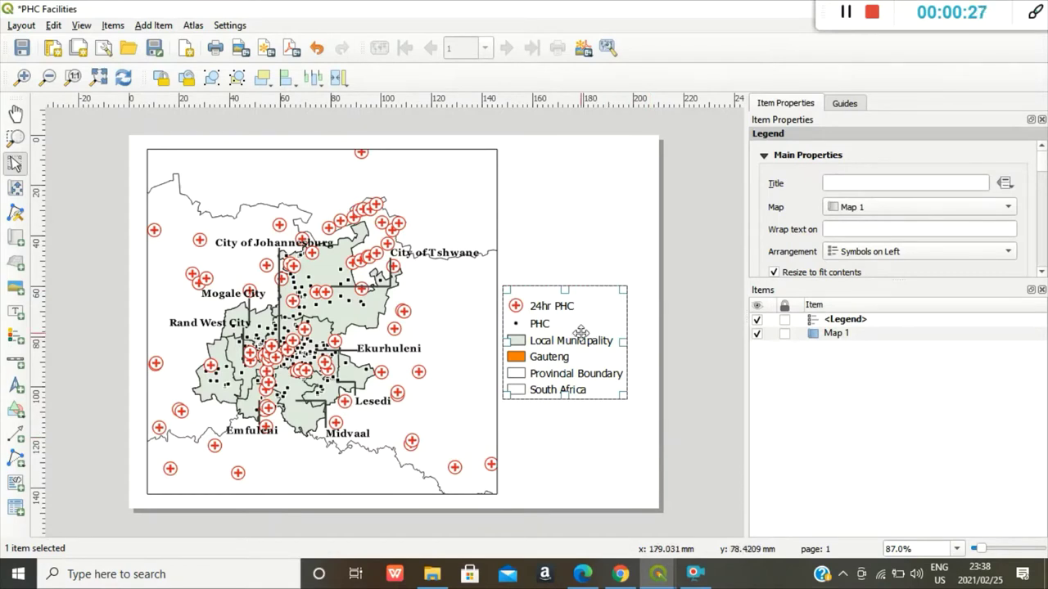
Step: Set the legend's title to 'Legend'
{"action": "left_click", "coordinate": [959, 180]}
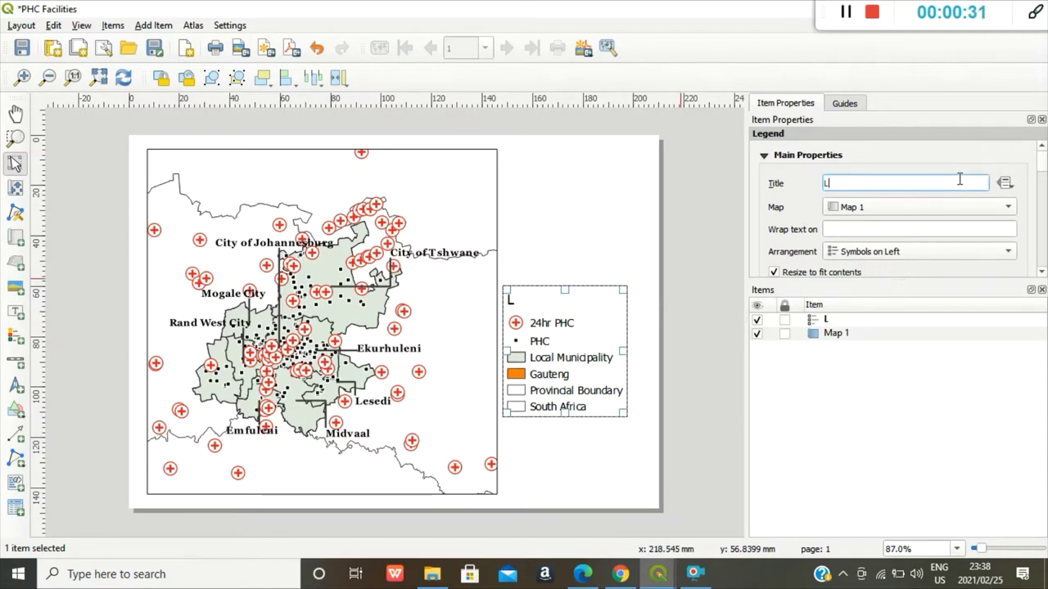
{"action": "type", "text": "egen"}
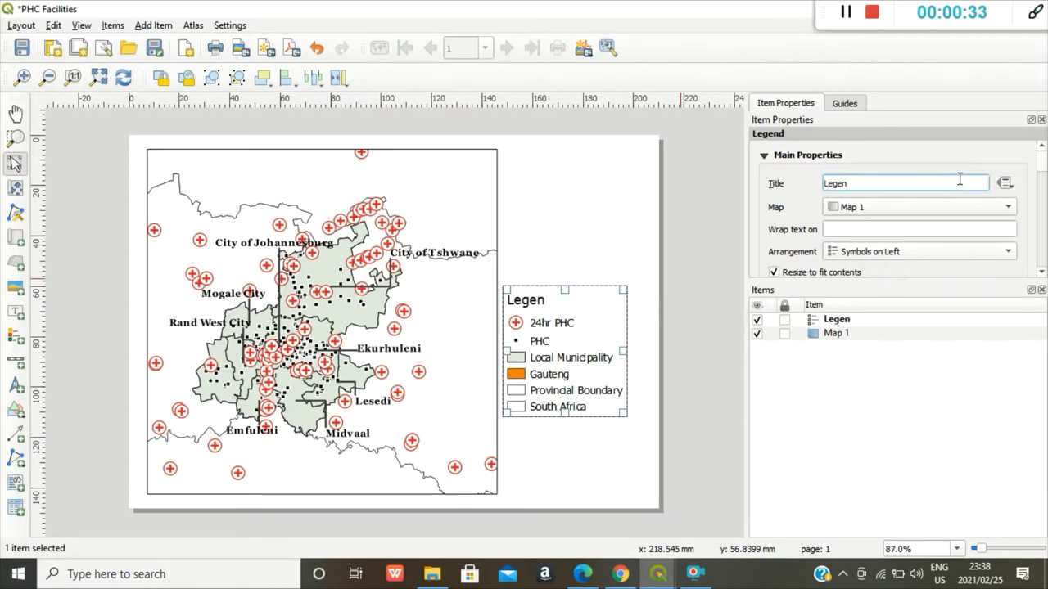
{"action": "type", "text": "d"}
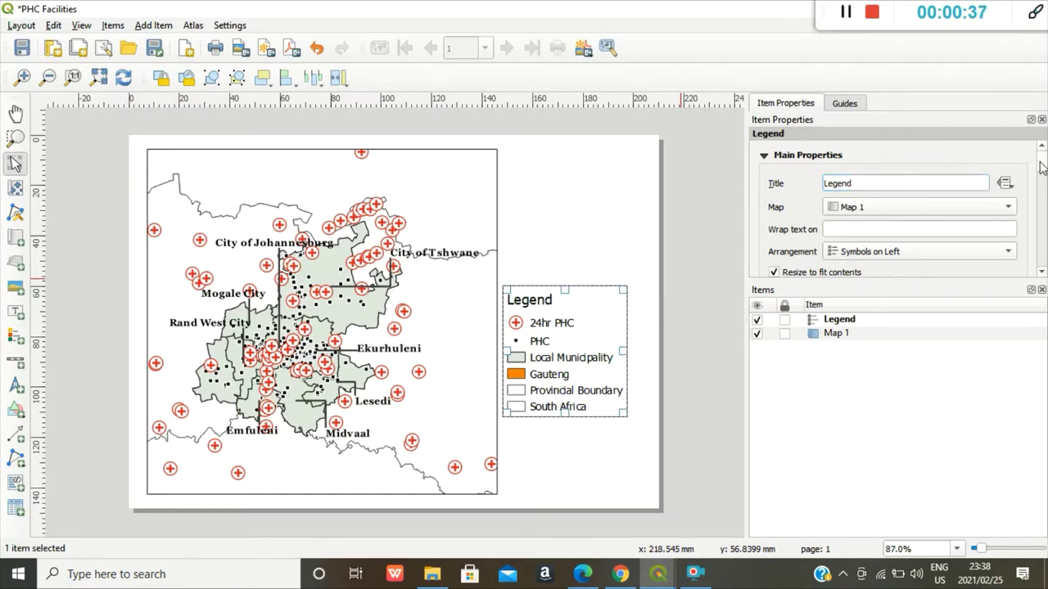
{"action": "left_click_drag", "start_coordinate": [1041, 167], "coordinate": [1045, 212]}
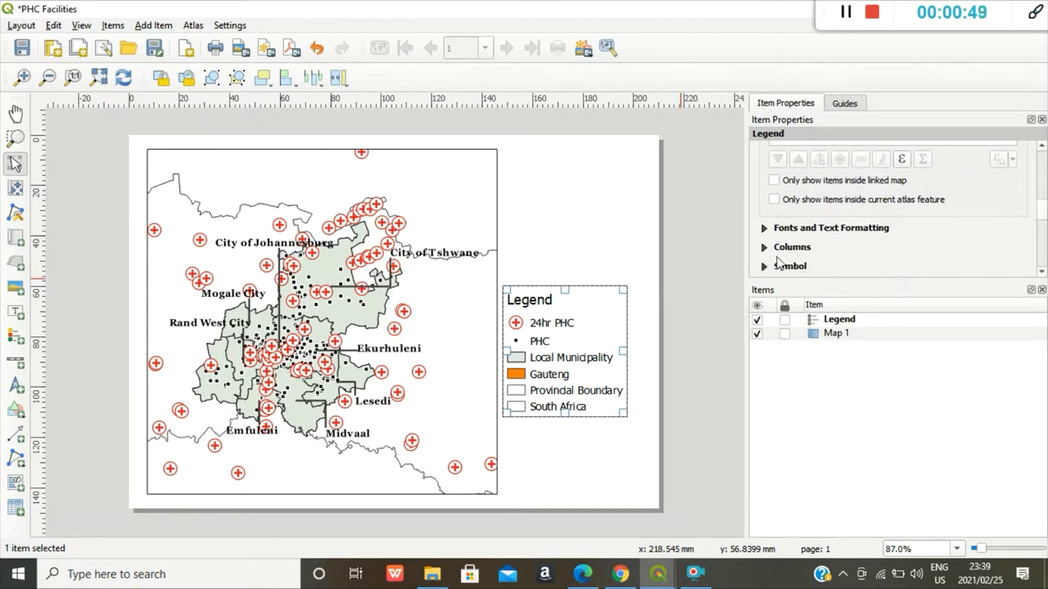
Step: Set the legend title font to bold MS Shell Dlg 2 at size 12
{"action": "left_click", "coordinate": [765, 230]}
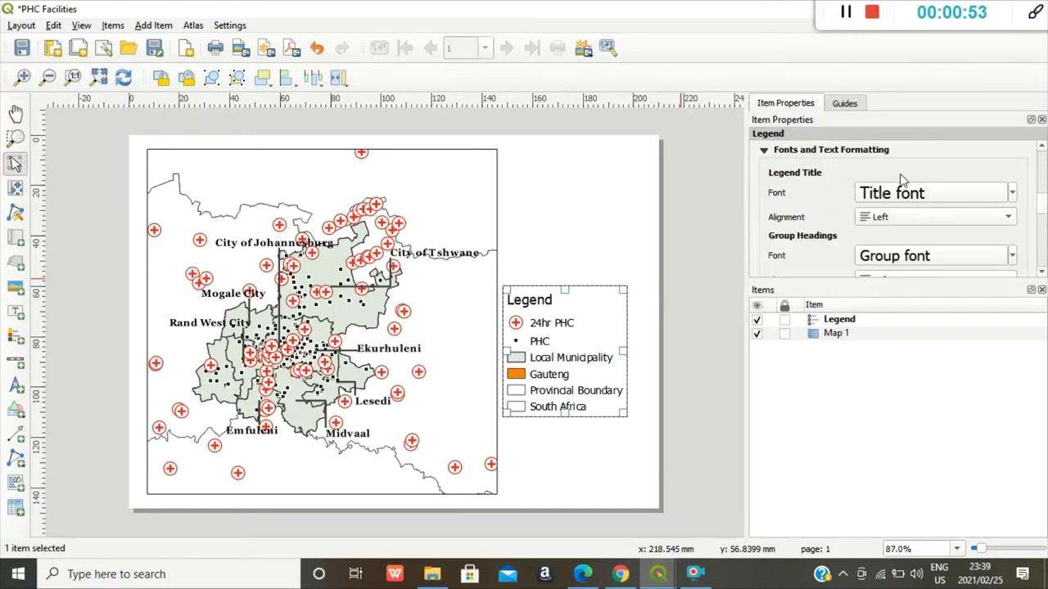
{"action": "left_click", "coordinate": [900, 197]}
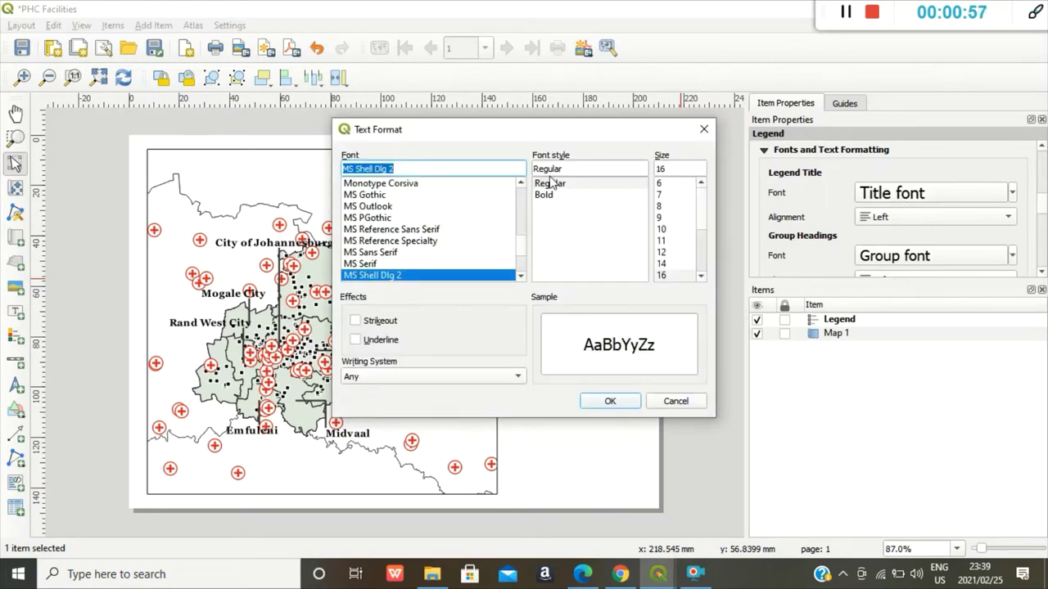
{"action": "left_click", "coordinate": [548, 197]}
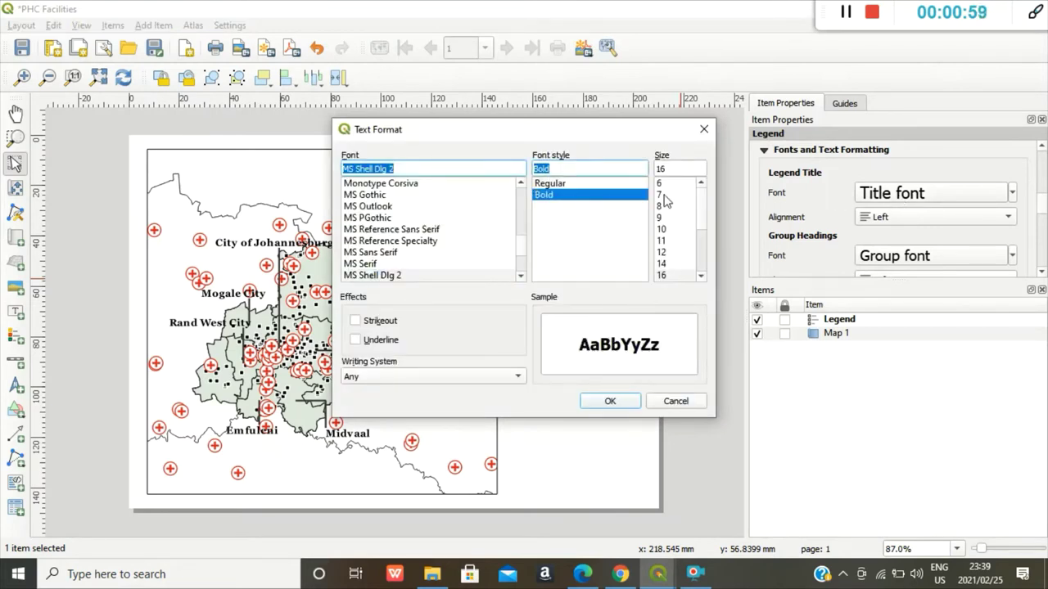
{"action": "left_click", "coordinate": [663, 254]}
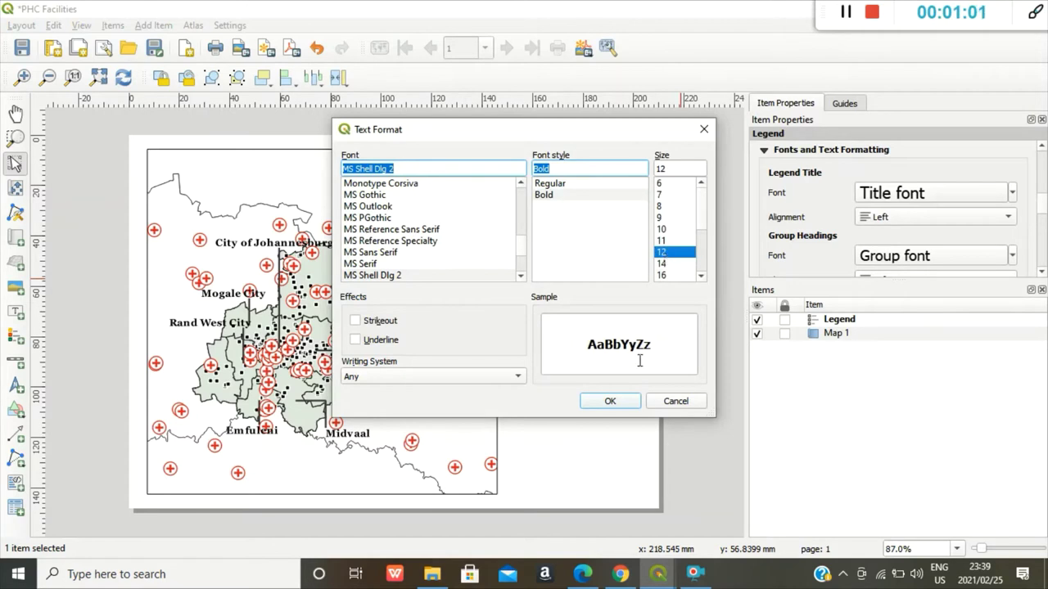
{"action": "left_click", "coordinate": [618, 405]}
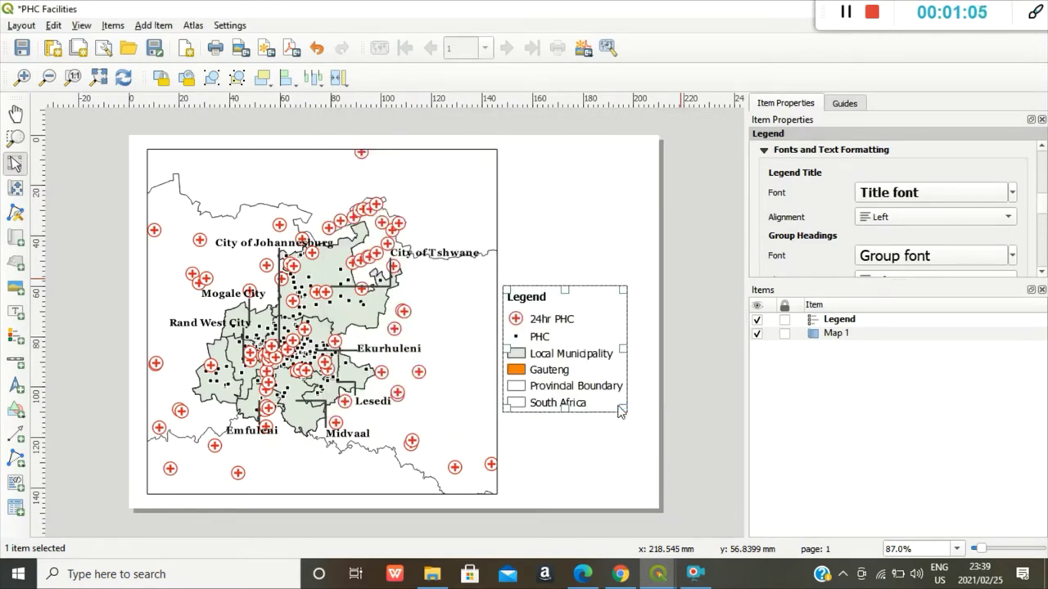
{"action": "left_click", "coordinate": [649, 338]}
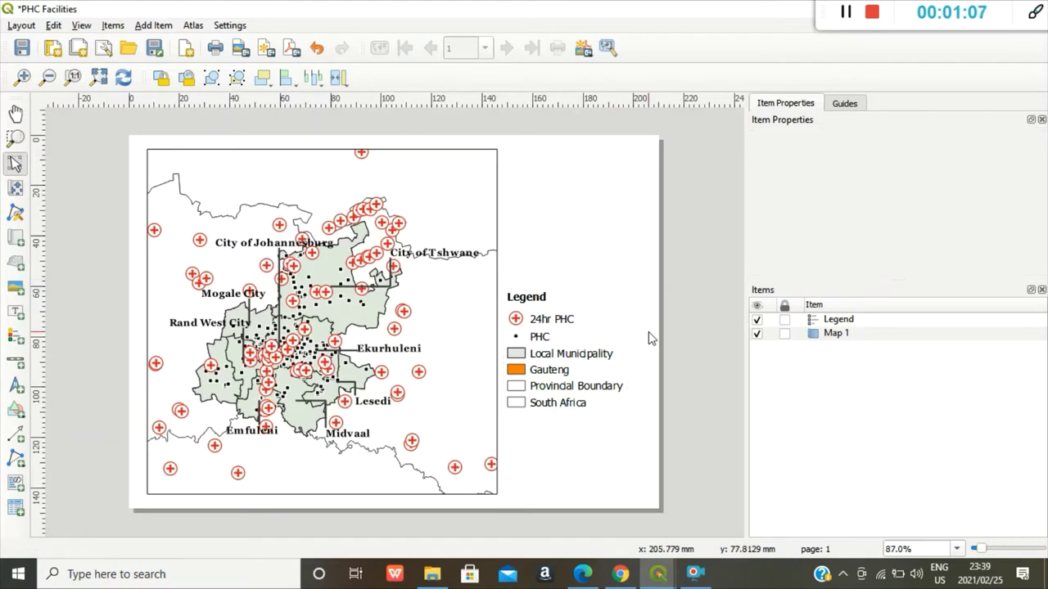
Step: Add a north arrow frame right of the map, keeping the default arrow image
{"action": "left_click", "coordinate": [166, 30]}
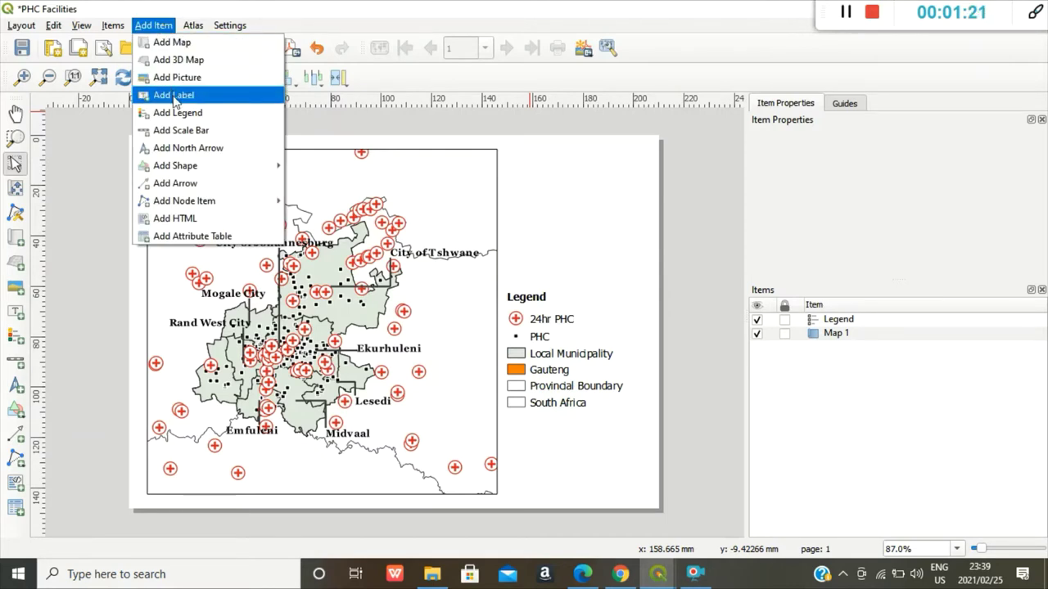
{"action": "left_click", "coordinate": [176, 148]}
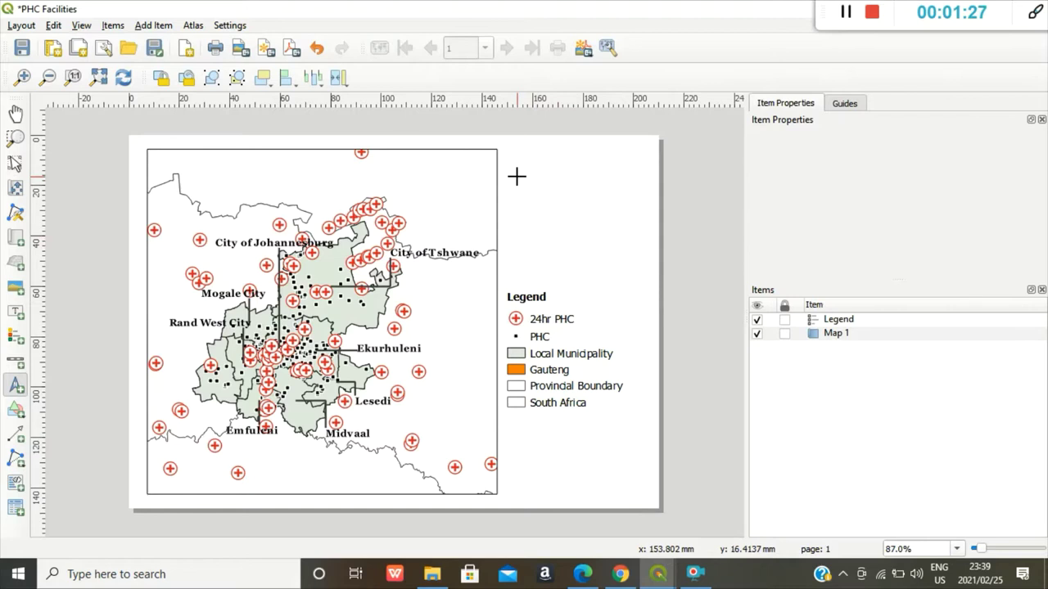
{"action": "left_click_drag", "start_coordinate": [517, 176], "coordinate": [606, 248]}
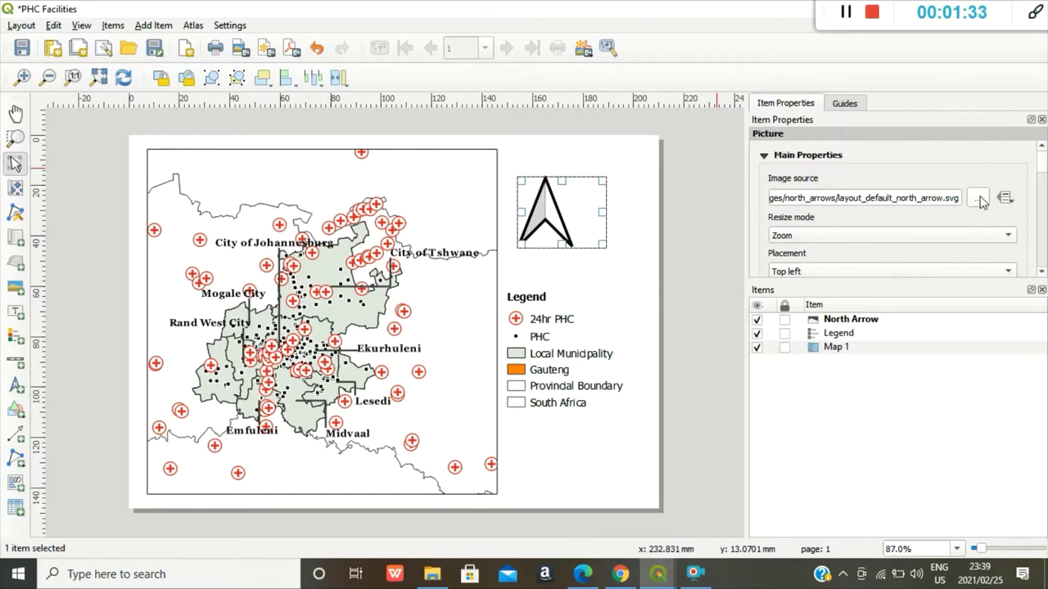
{"action": "left_click", "coordinate": [980, 199]}
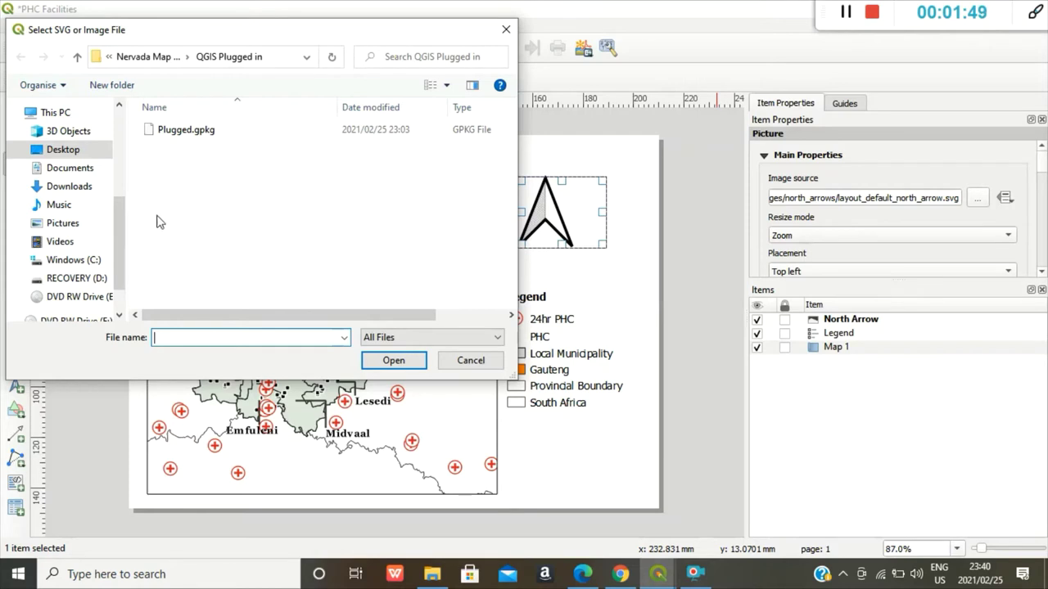
{"action": "left_click", "coordinate": [511, 33]}
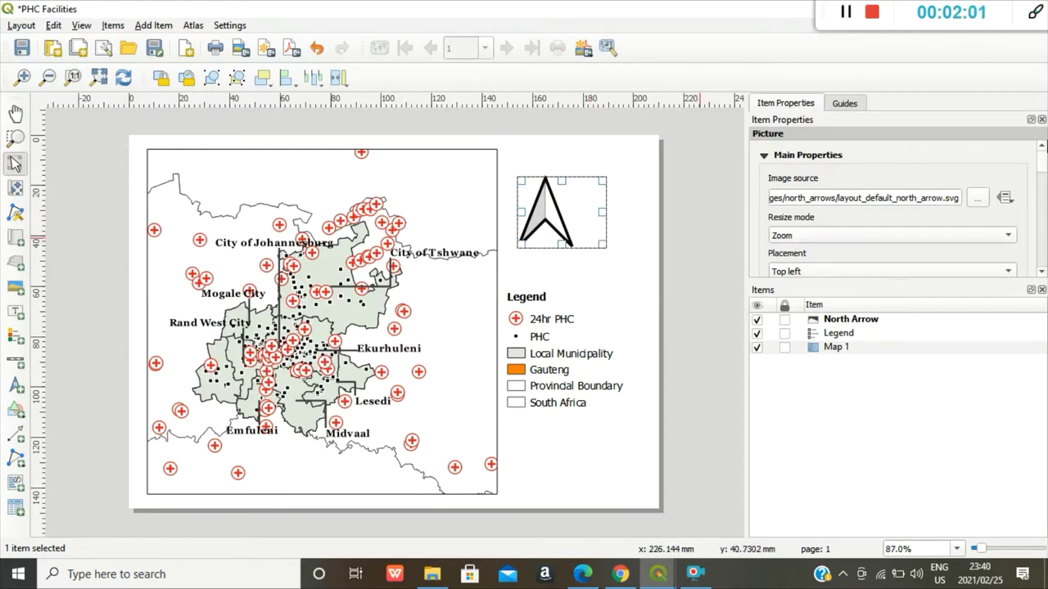
{"action": "left_click_drag", "start_coordinate": [1042, 164], "coordinate": [1045, 173]}
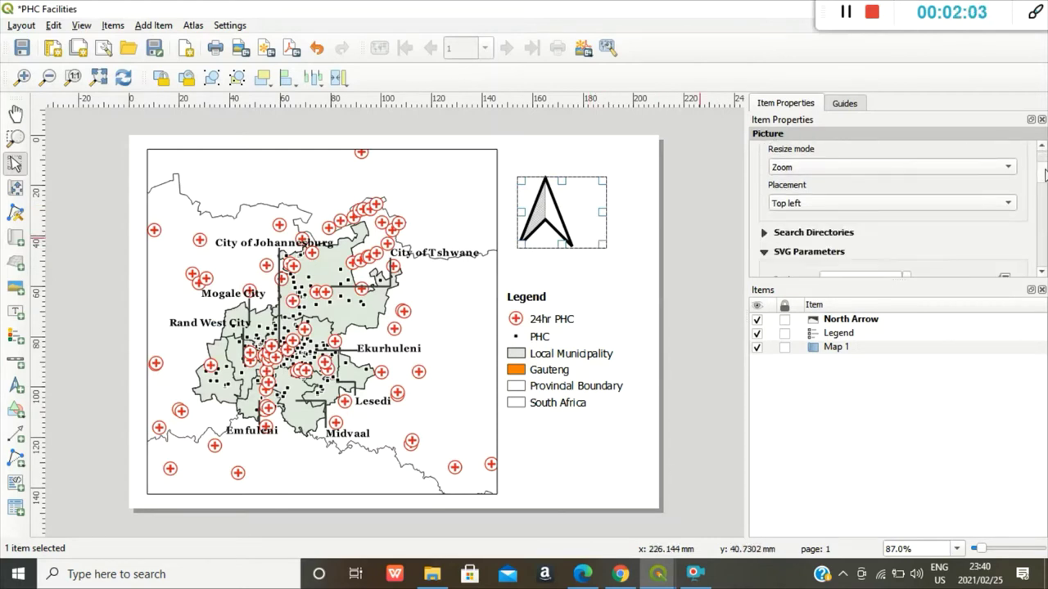
Step: Centre the north arrow within its frame, shrink it, and position it beneath the legend
{"action": "left_click", "coordinate": [1010, 203]}
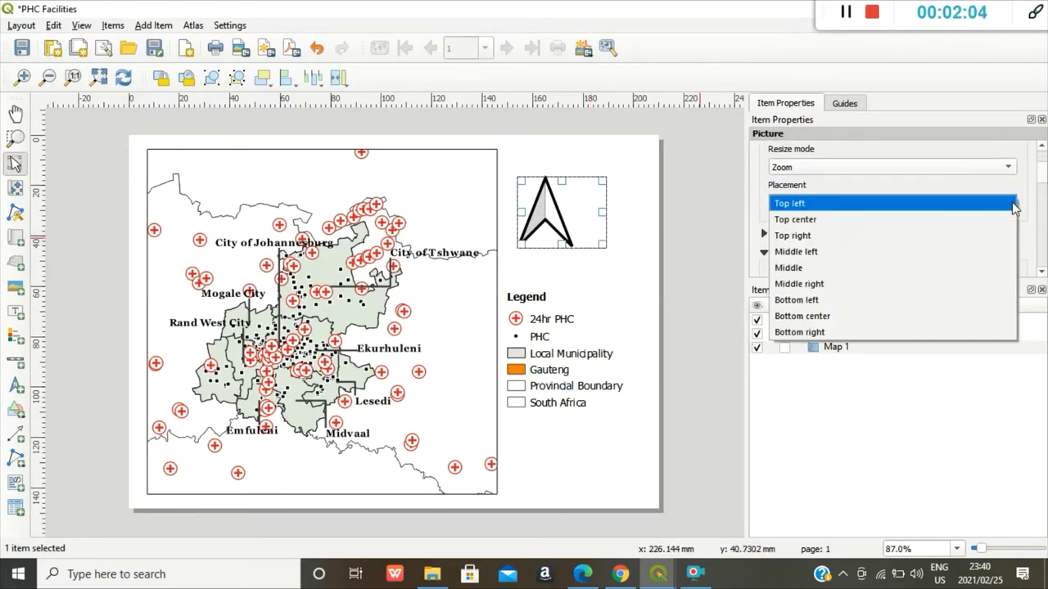
{"action": "left_click", "coordinate": [814, 267]}
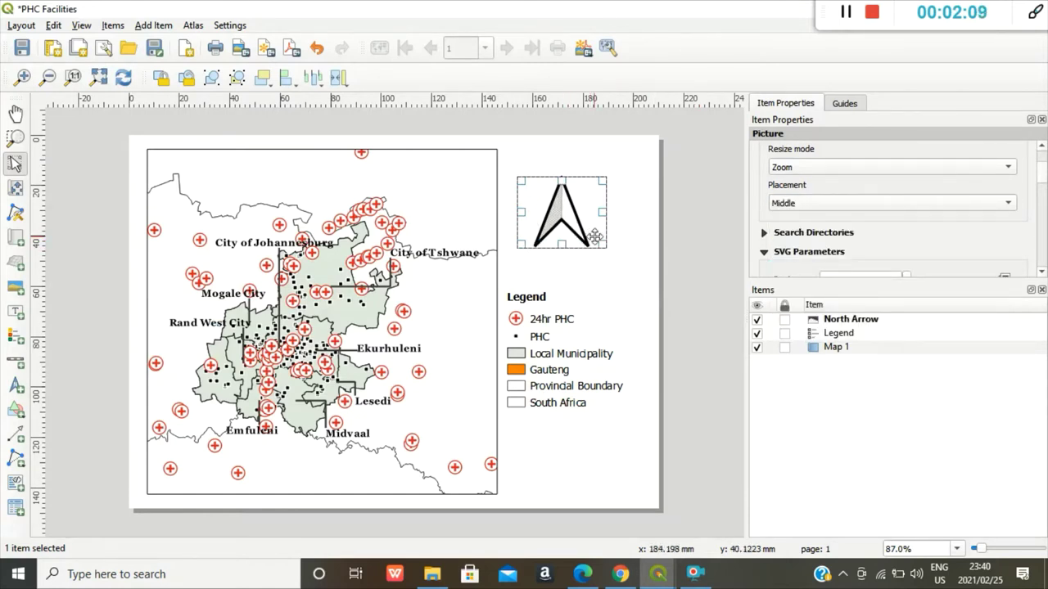
{"action": "left_click_drag", "start_coordinate": [602, 243], "coordinate": [551, 448]}
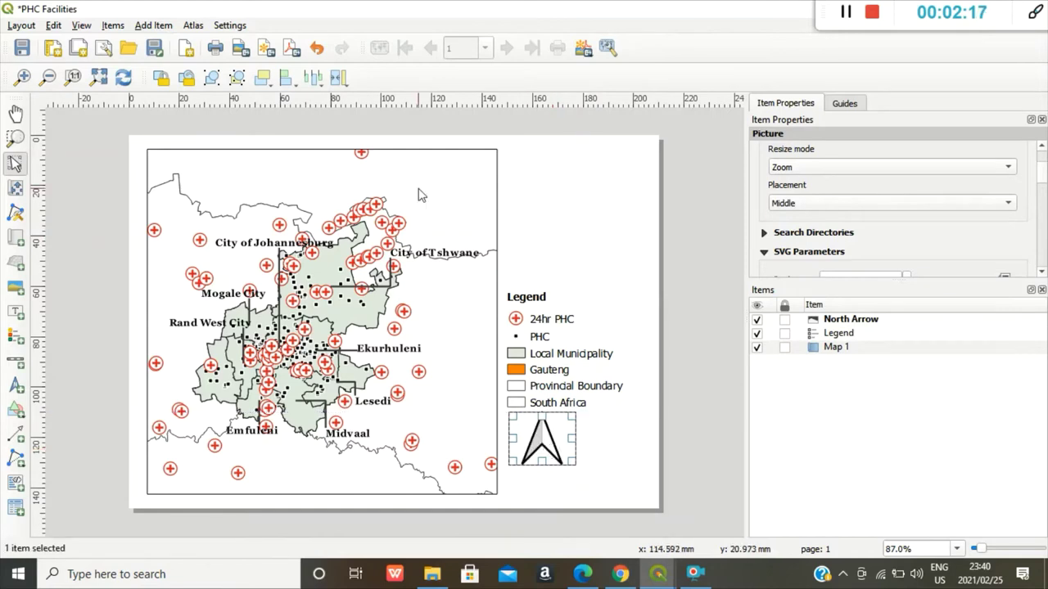
{"action": "left_click", "coordinate": [413, 237]}
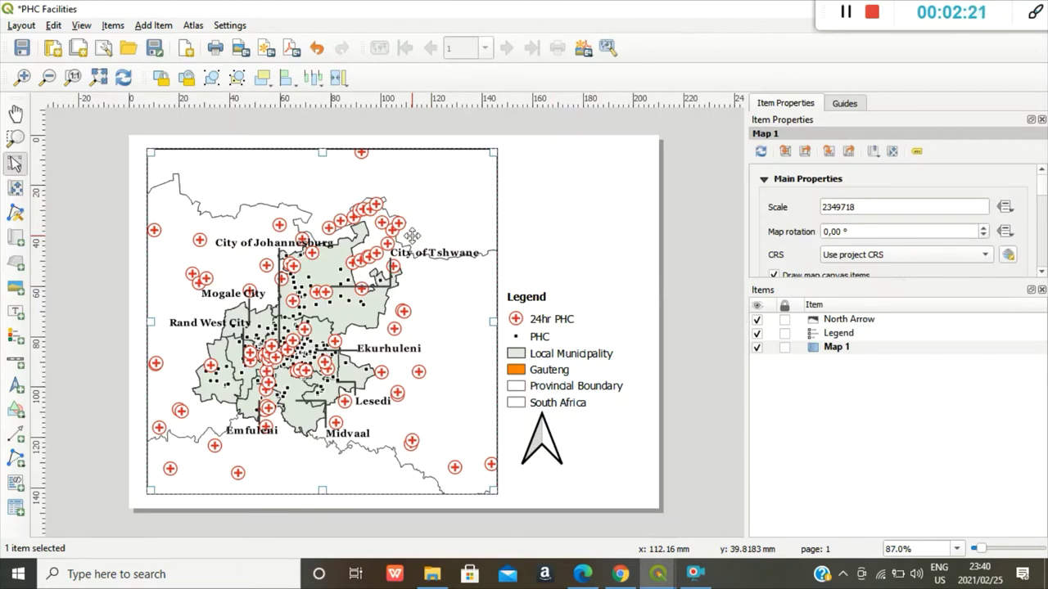
{"action": "left_click_drag", "start_coordinate": [547, 457], "coordinate": [544, 446]}
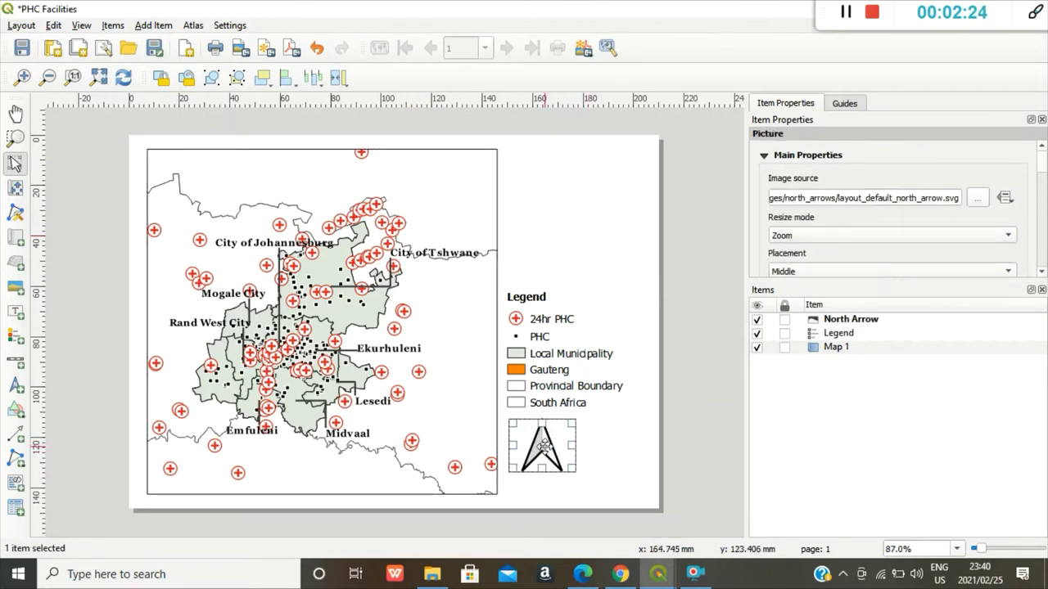
{"action": "left_click", "coordinate": [483, 195]}
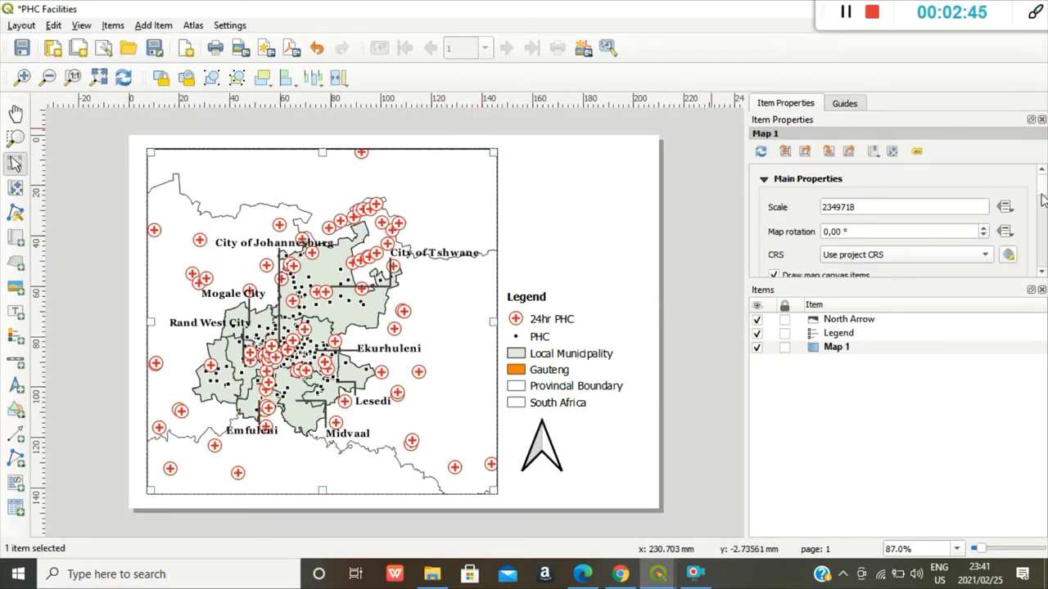
Step: Tick Lock layers and Lock styles for layers on Map 1
{"action": "left_click_drag", "start_coordinate": [1043, 199], "coordinate": [1042, 210]}
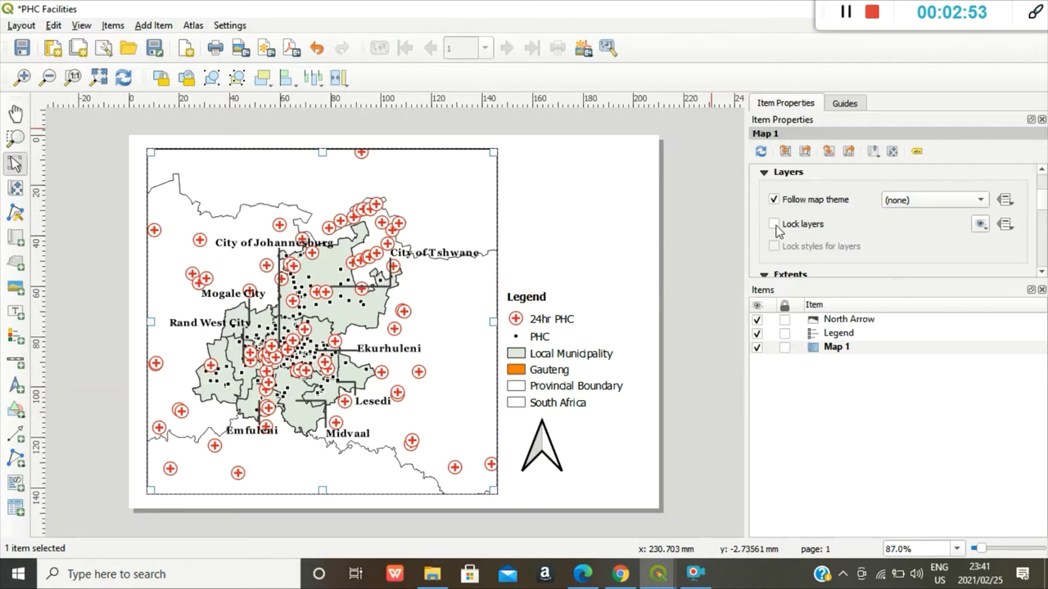
{"action": "left_click", "coordinate": [775, 227]}
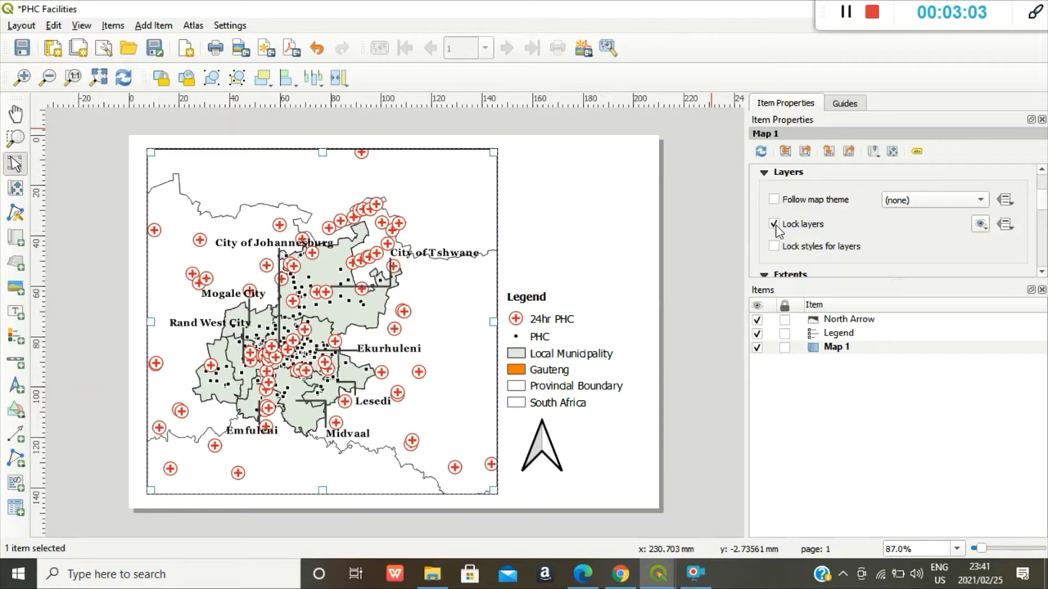
{"action": "left_click", "coordinate": [776, 246]}
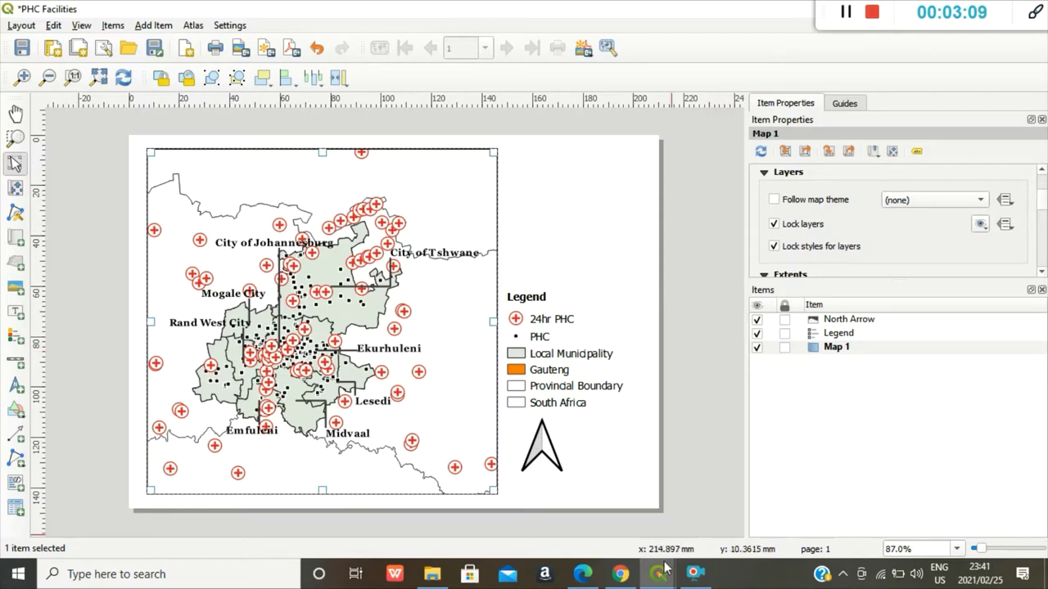
Step: In the main QGIS window, hide the 24hr PHC, PHC and Local Municipality layers
{"action": "mouse_move", "coordinate": [654, 581]}
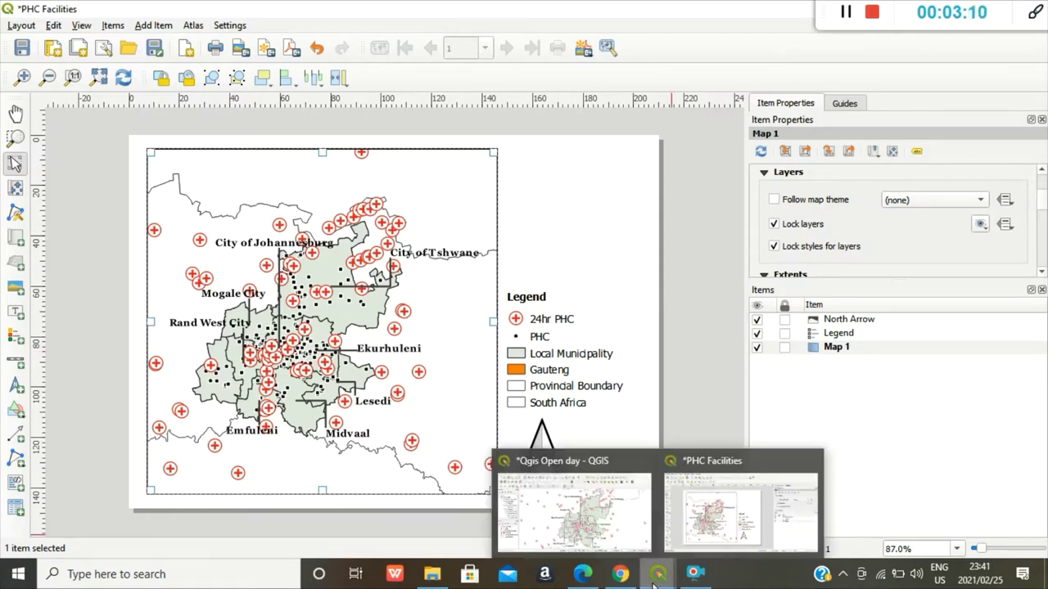
{"action": "left_click", "coordinate": [600, 524]}
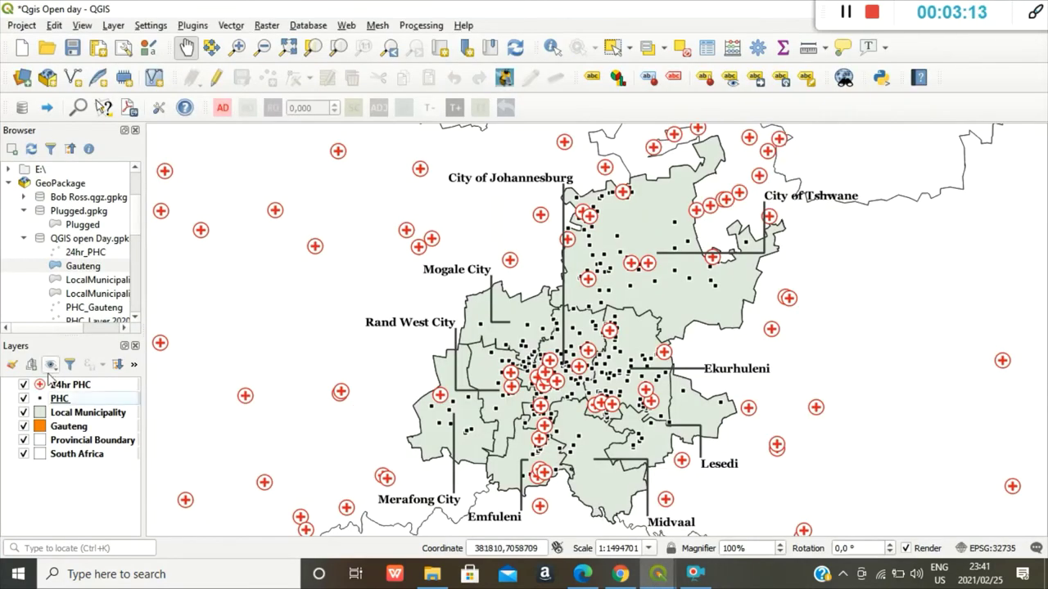
{"action": "left_click", "coordinate": [24, 384]}
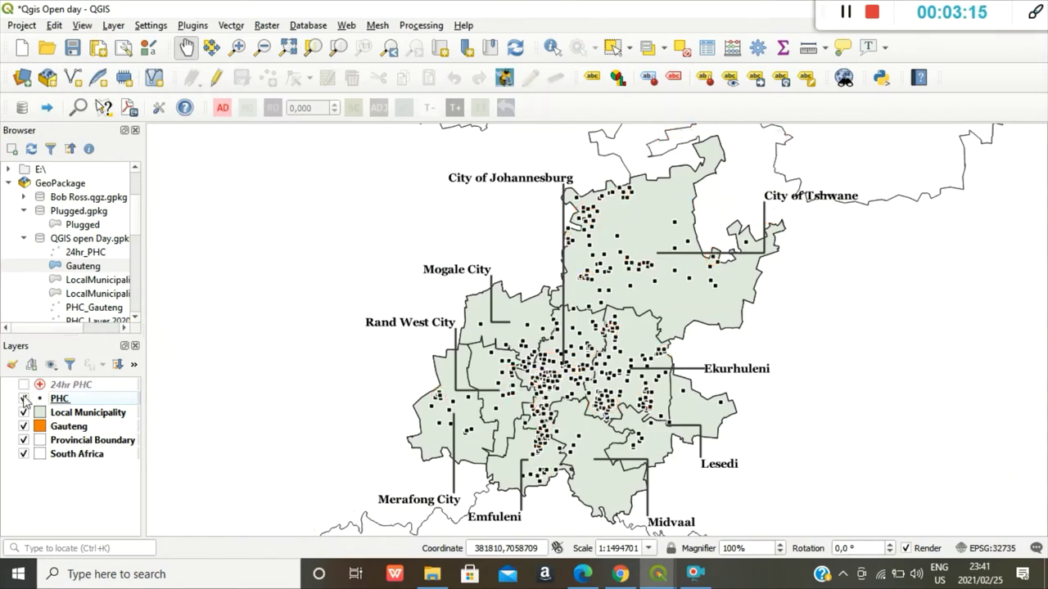
{"action": "left_click", "coordinate": [24, 398]}
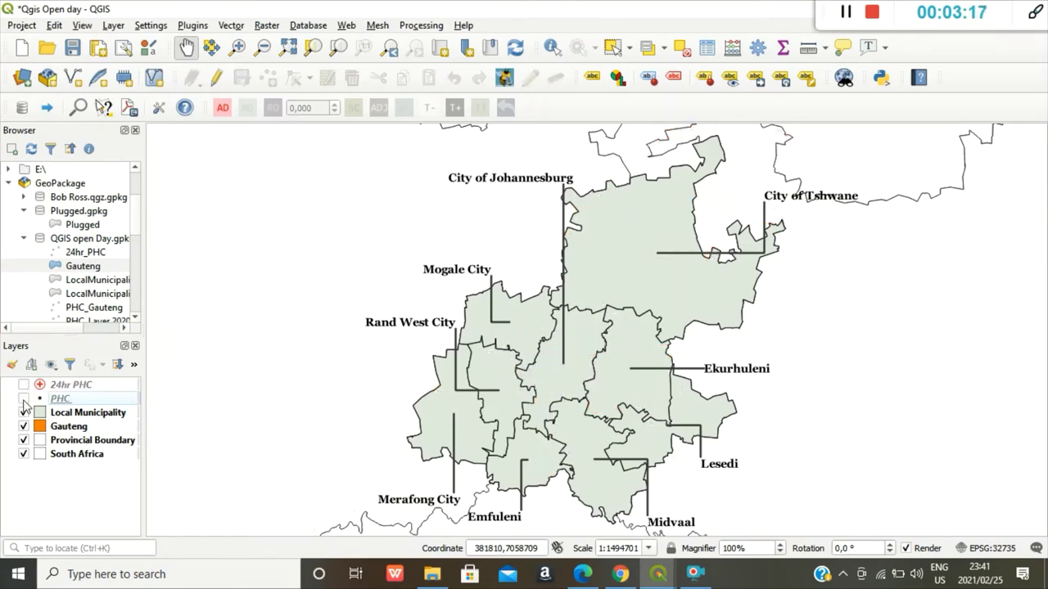
{"action": "left_click", "coordinate": [23, 413]}
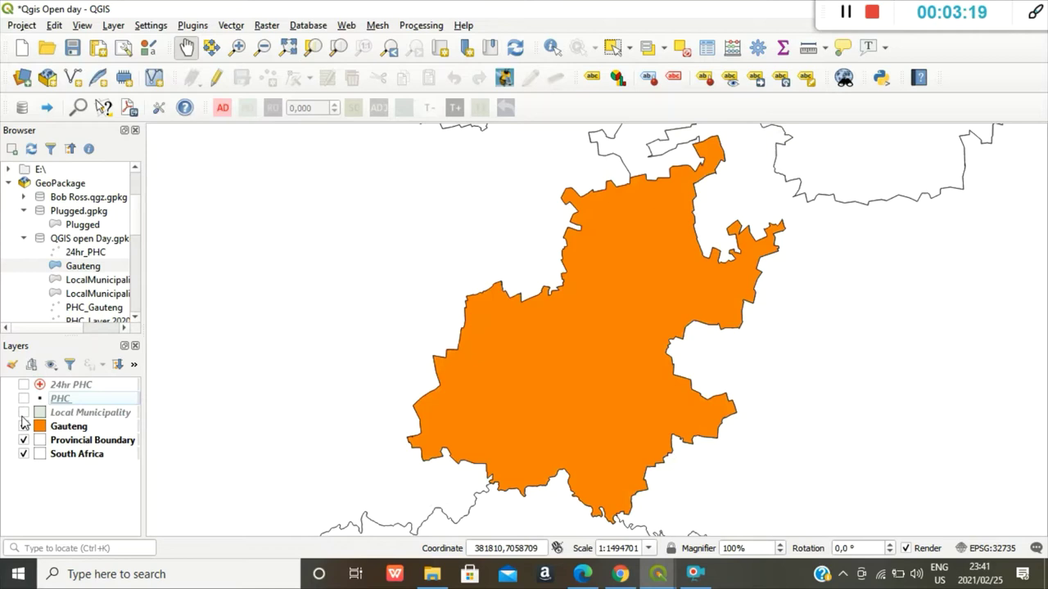
Step: Zoom the map to the South Africa layer's extent, then select the Gauteng layer
{"action": "left_click", "coordinate": [67, 455]}
{"action": "right_click", "coordinate": [67, 457]}
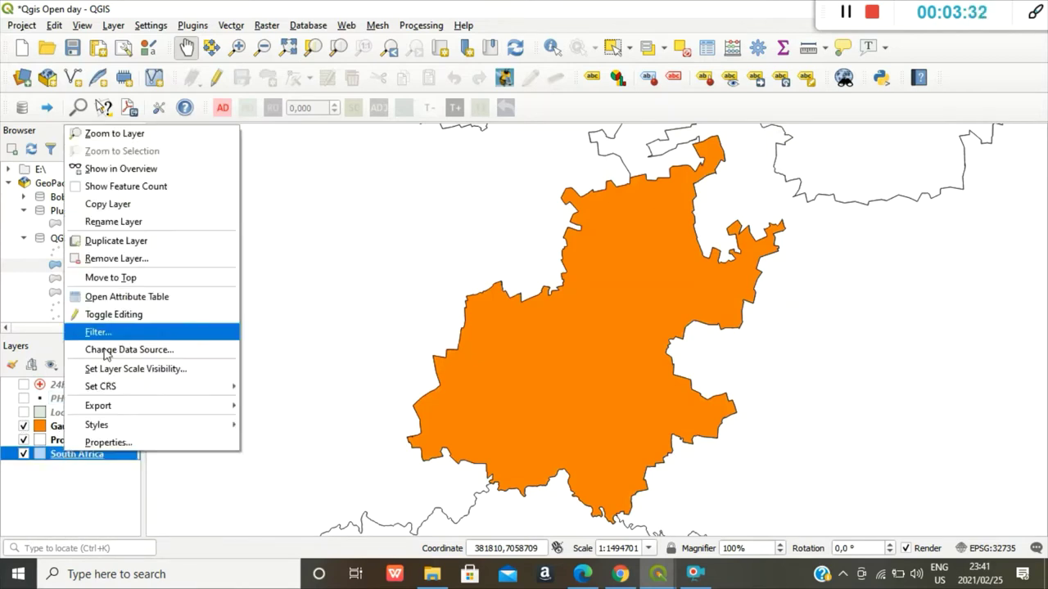
{"action": "left_click", "coordinate": [128, 138]}
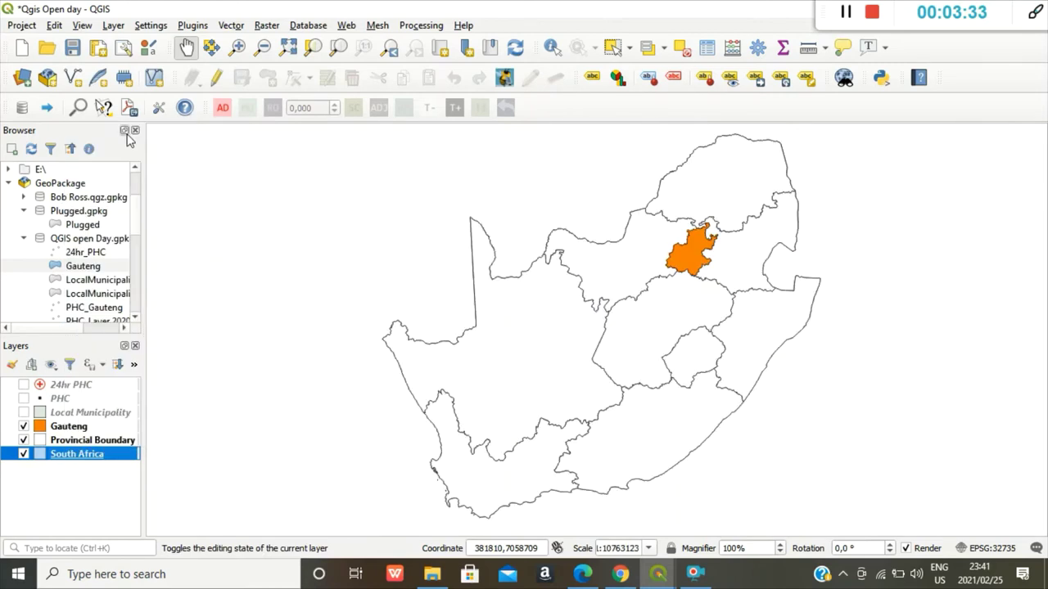
{"action": "left_click", "coordinate": [71, 426]}
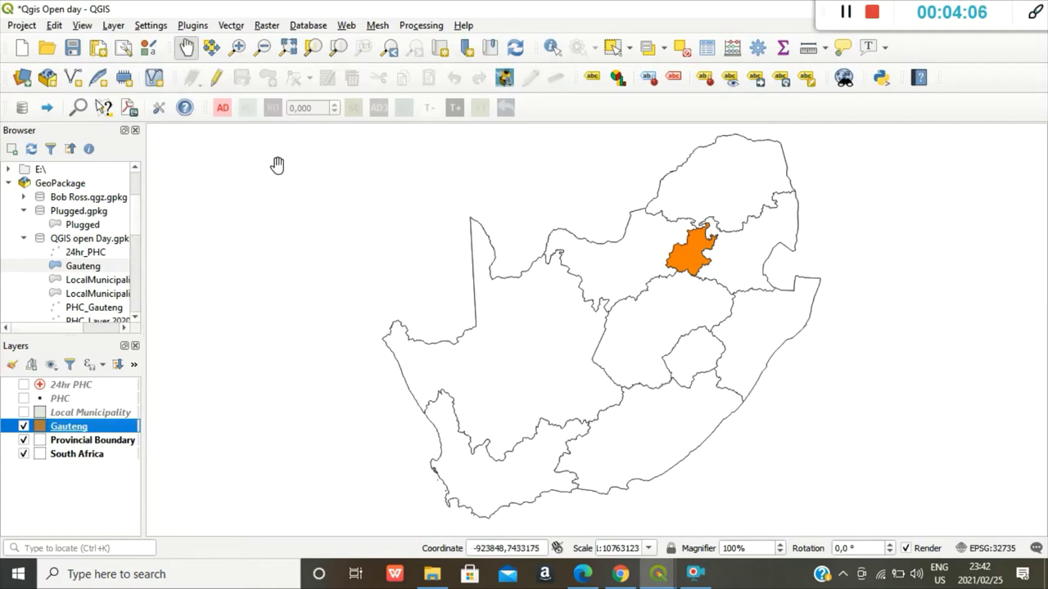
Step: Give the Gauteng layer single labels using the ADM1_EN field
{"action": "left_click", "coordinate": [594, 79]}
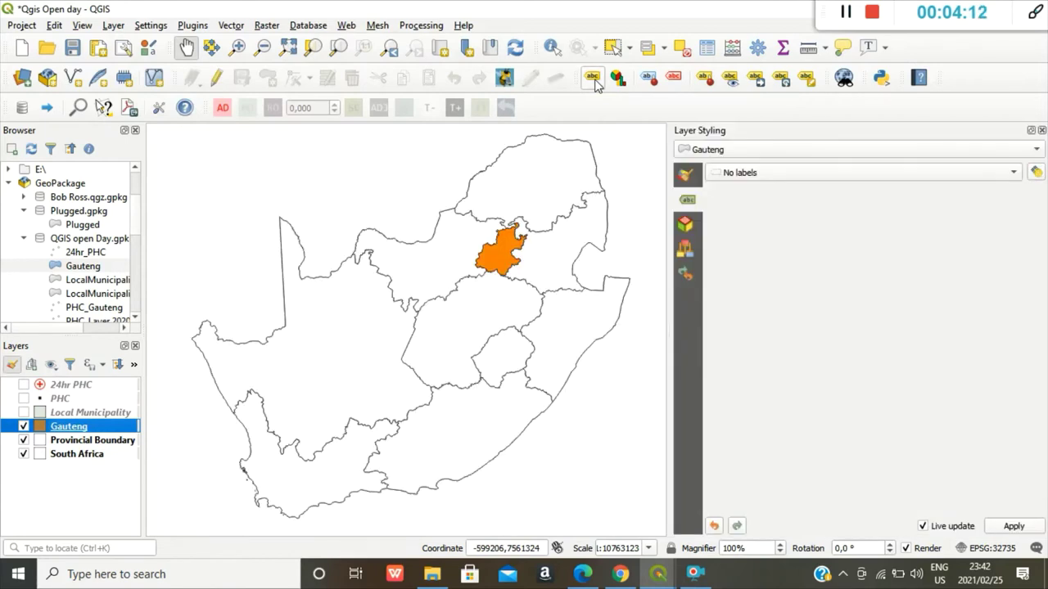
{"action": "left_click", "coordinate": [770, 173]}
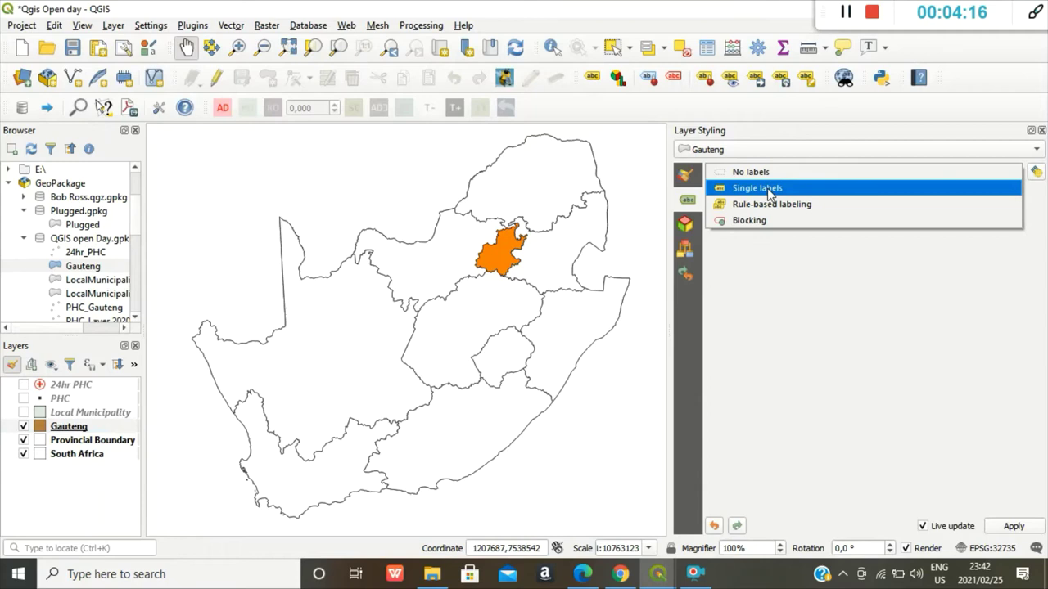
{"action": "key", "text": "Escape"}
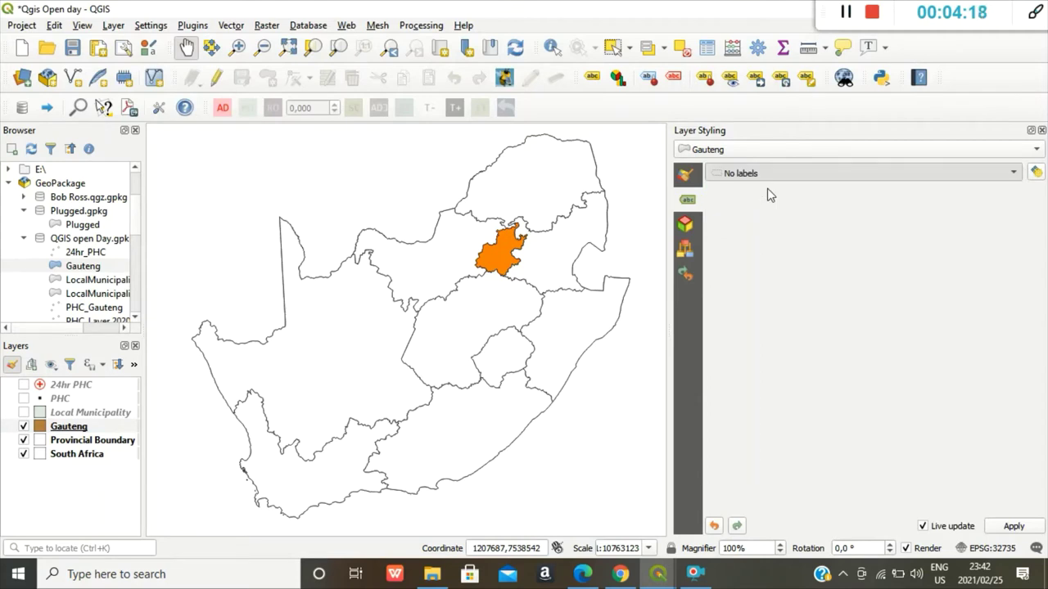
{"action": "key", "text": "Down"}
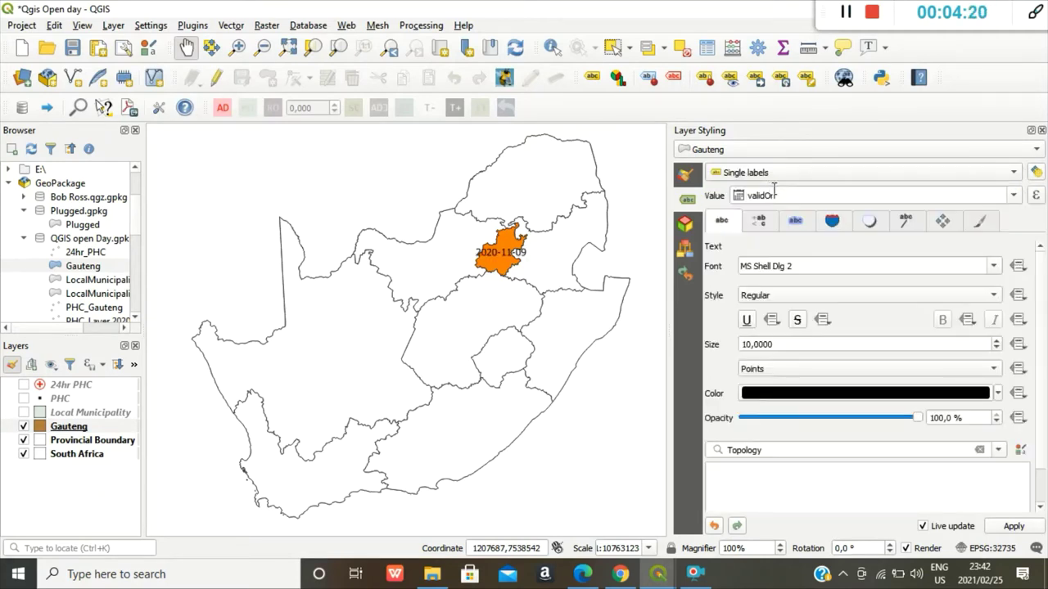
{"action": "left_click", "coordinate": [1015, 198]}
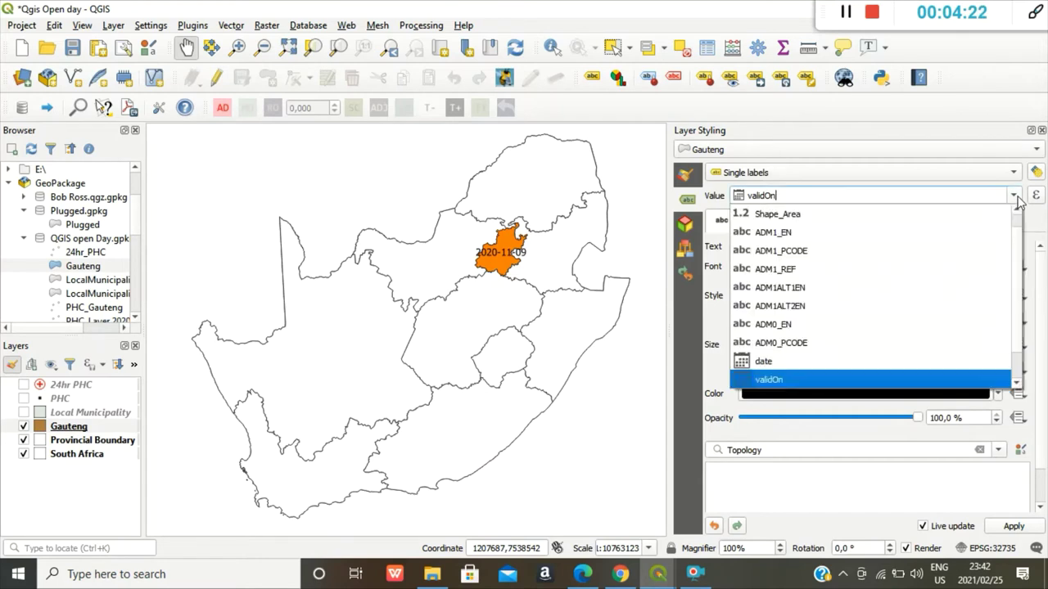
{"action": "left_click", "coordinate": [773, 233]}
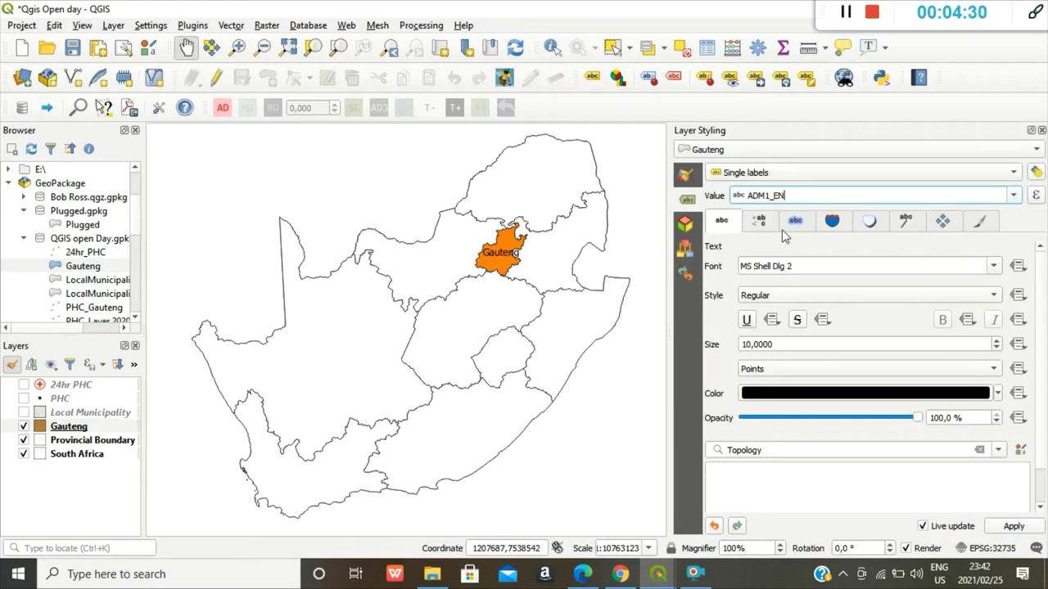
Step: Turn on a text buffer around the Gauteng label
{"action": "left_click", "coordinate": [764, 222]}
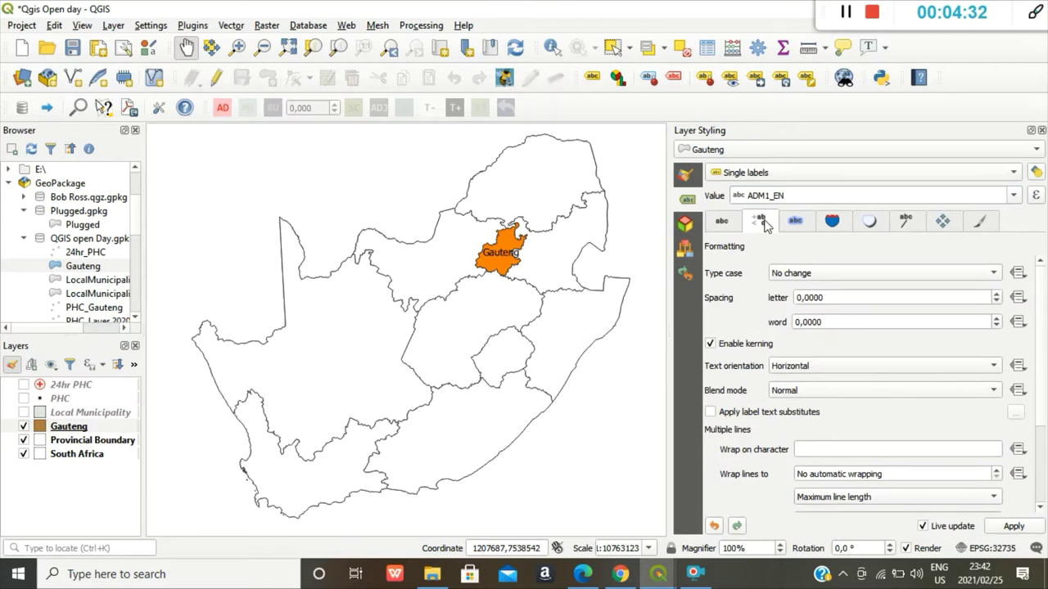
{"action": "left_click", "coordinate": [795, 223]}
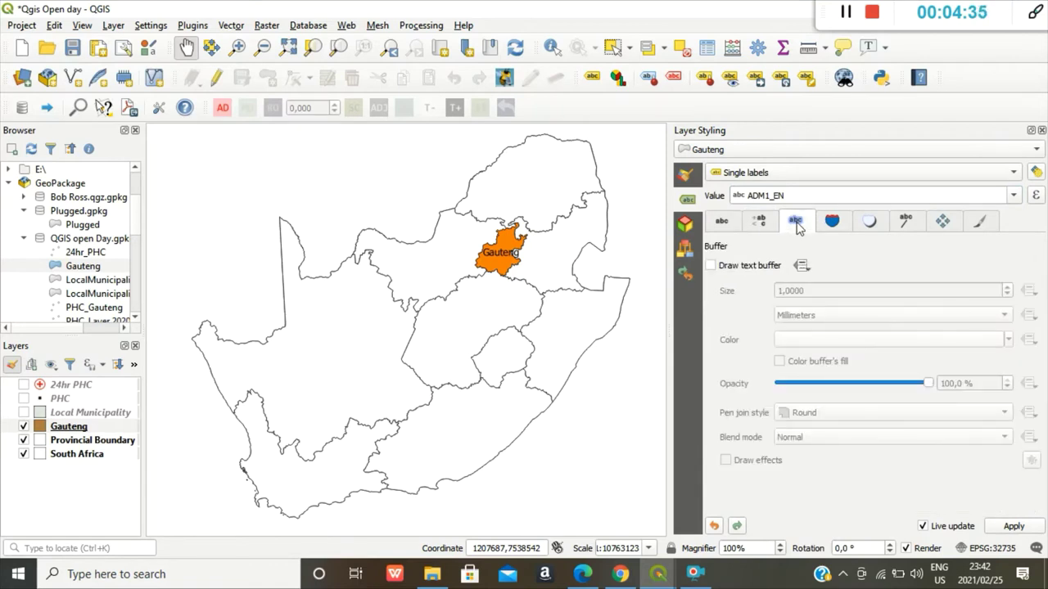
{"action": "left_click", "coordinate": [710, 266]}
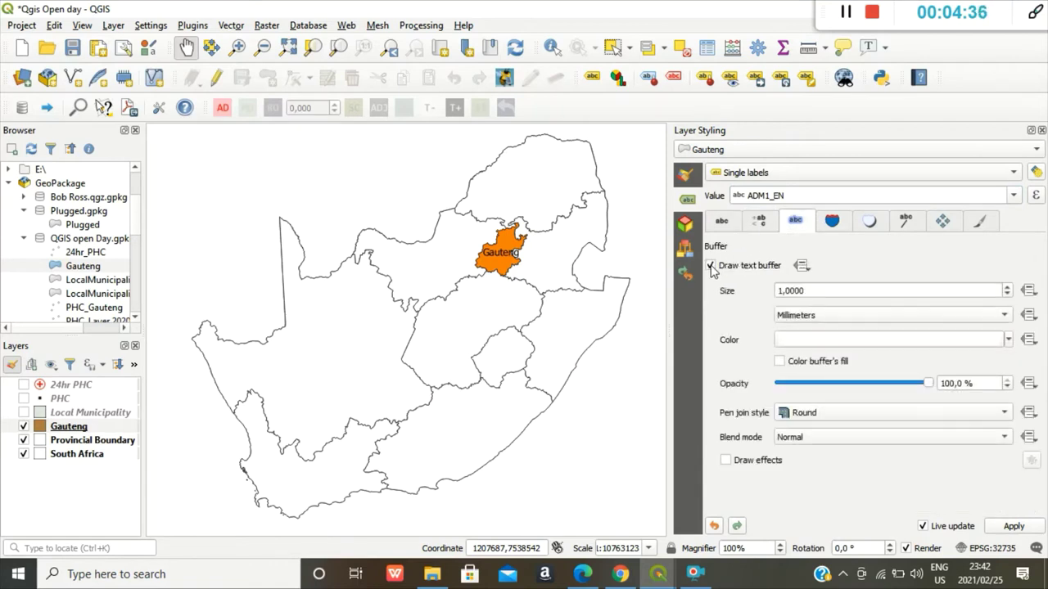
{"action": "left_click", "coordinate": [979, 223]}
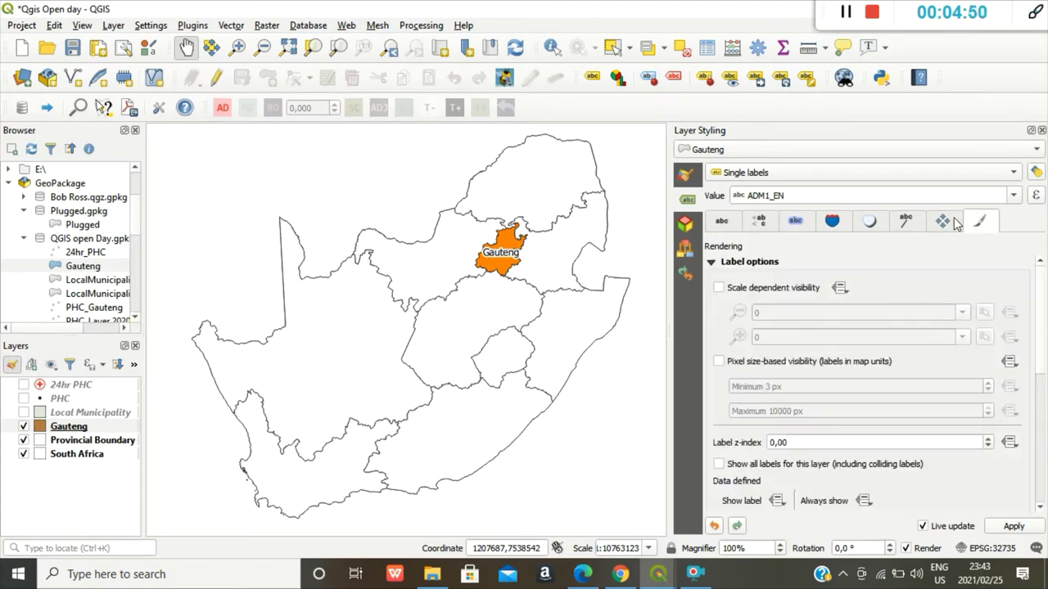
{"action": "left_click", "coordinate": [942, 221]}
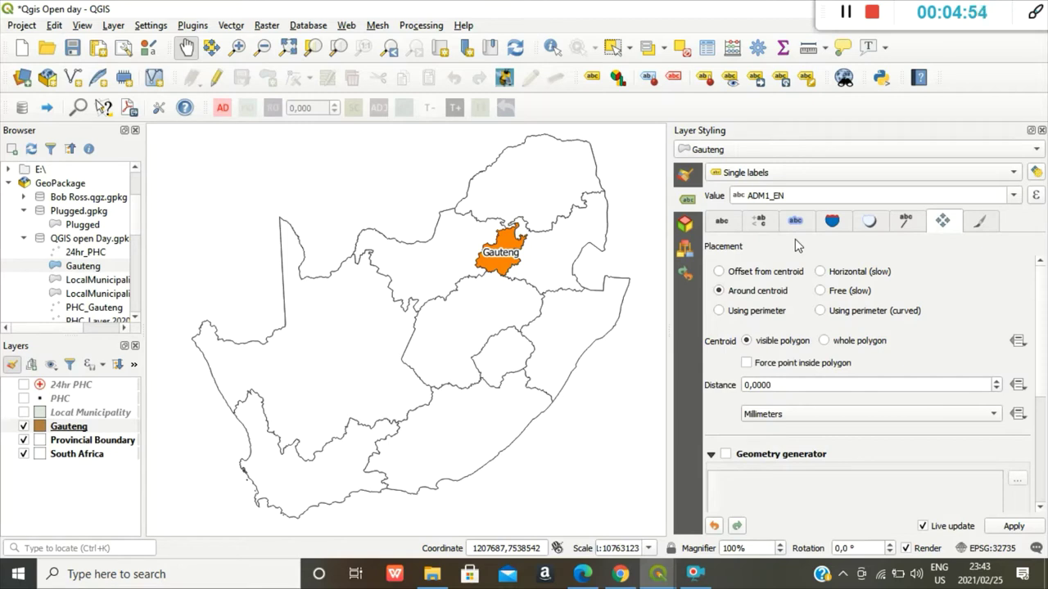
{"action": "left_click", "coordinate": [907, 222]}
Step: Turn on callout lines and drag the Gauteng label to the right of the province
{"action": "left_click", "coordinate": [711, 266]}
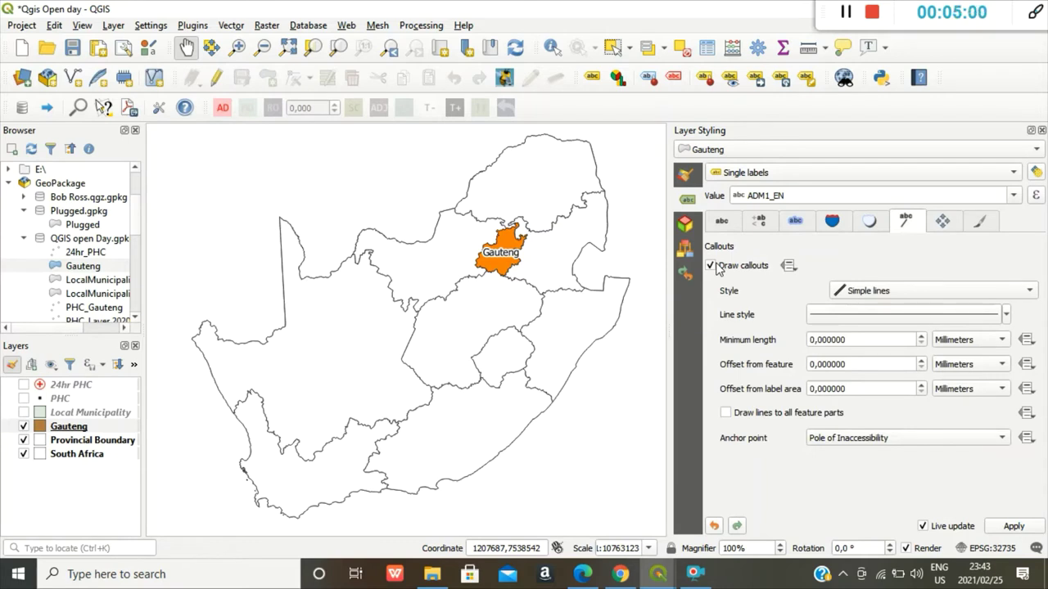
{"action": "left_click", "coordinate": [759, 81]}
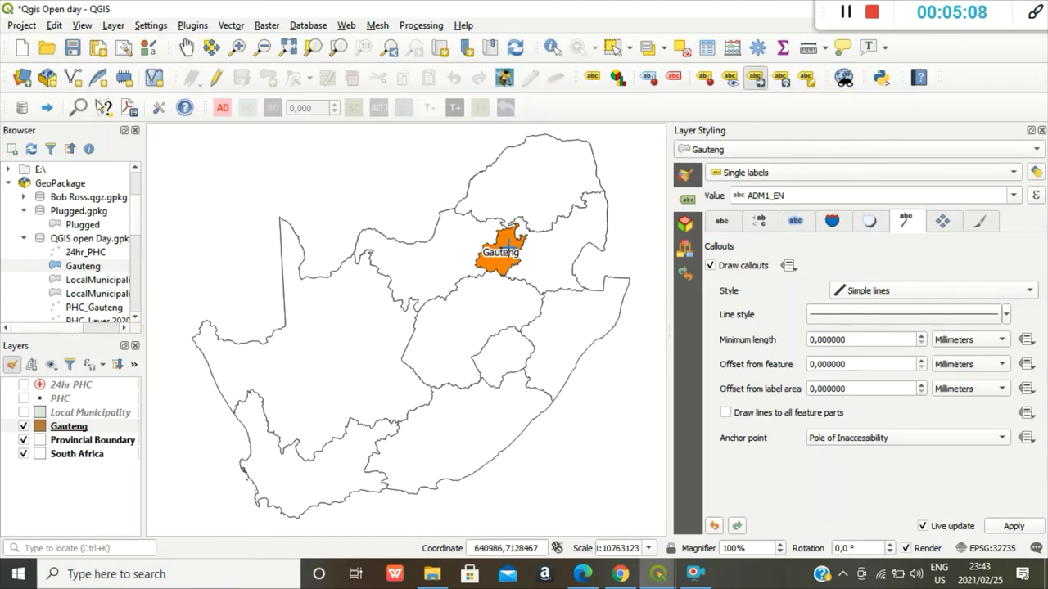
{"action": "left_click", "coordinate": [509, 244]}
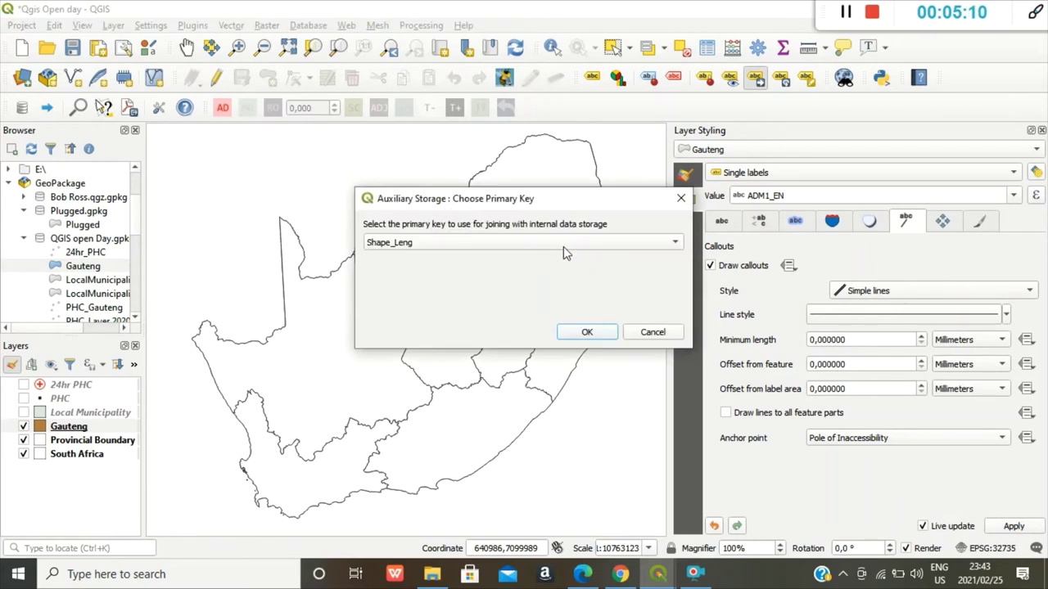
{"action": "left_click", "coordinate": [588, 332]}
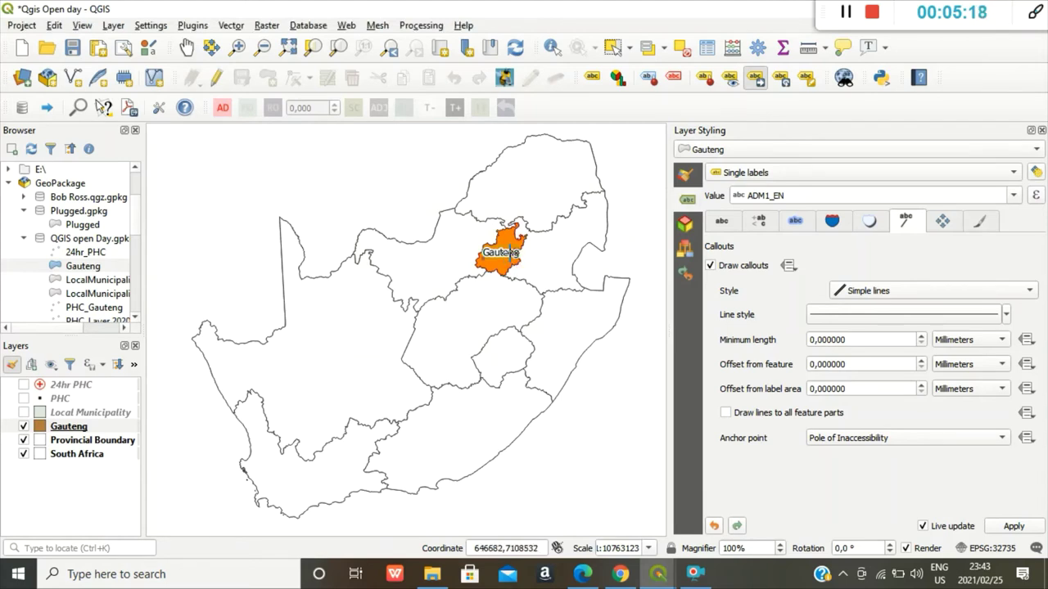
{"action": "left_click", "coordinate": [510, 254]}
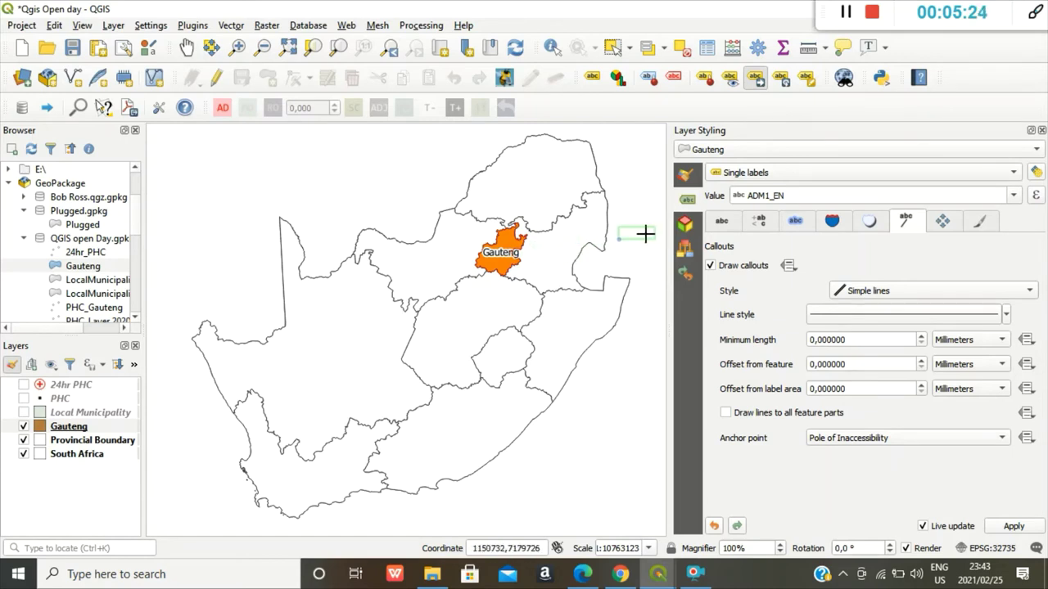
{"action": "left_click", "coordinate": [645, 235]}
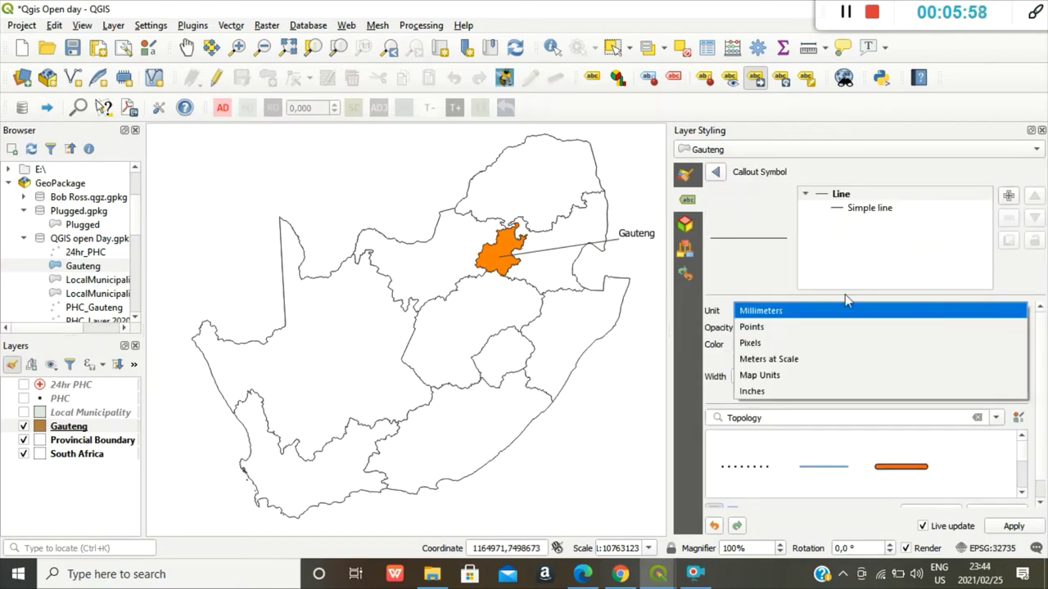
Step: Set the callout line width to 0.5 mm
{"action": "left_click", "coordinate": [769, 272]}
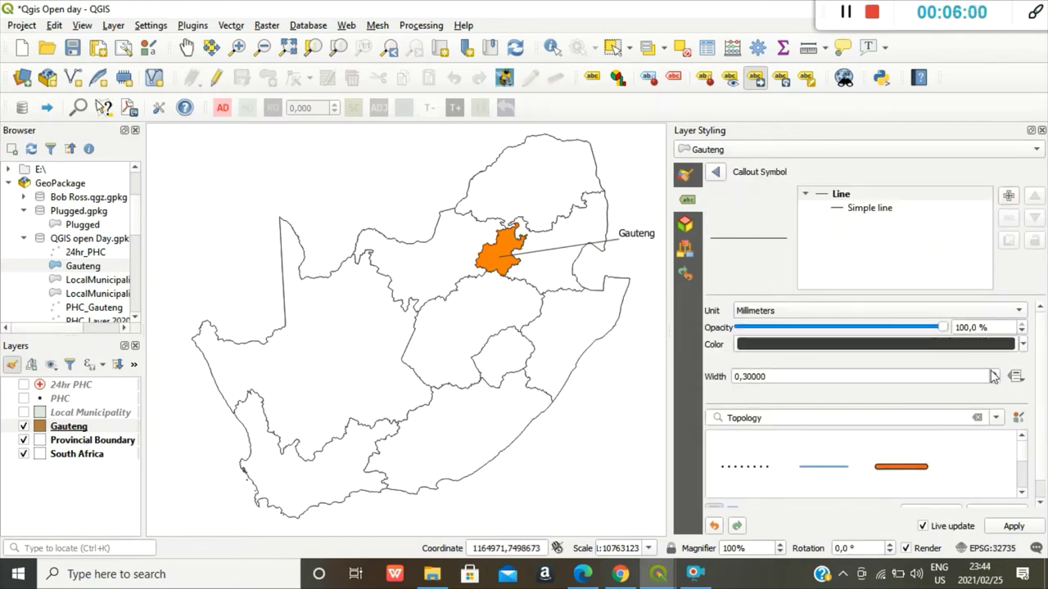
{"action": "left_click", "coordinate": [994, 372]}
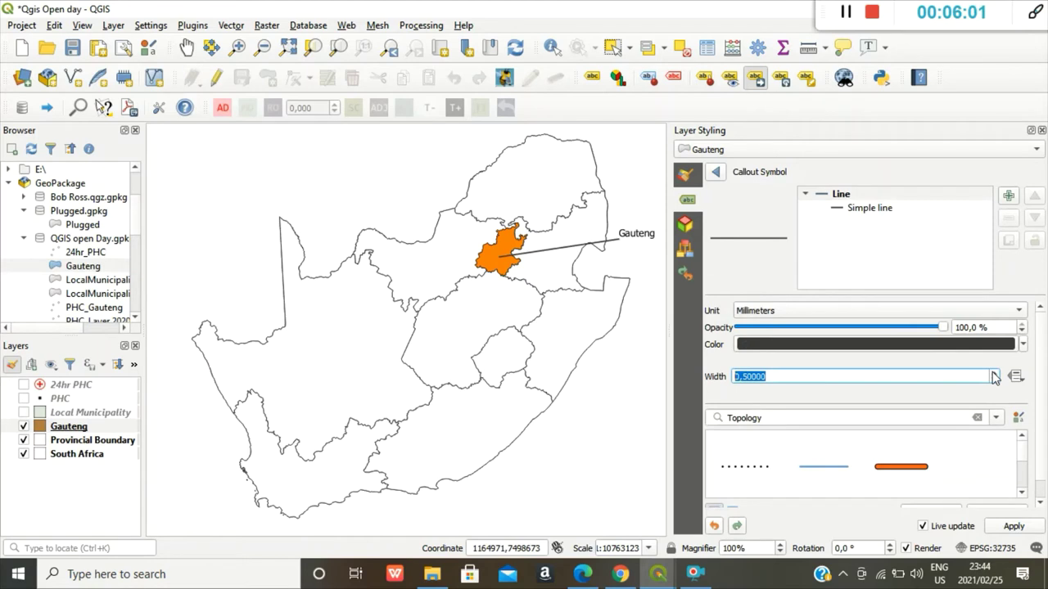
{"action": "left_click", "coordinate": [782, 272]}
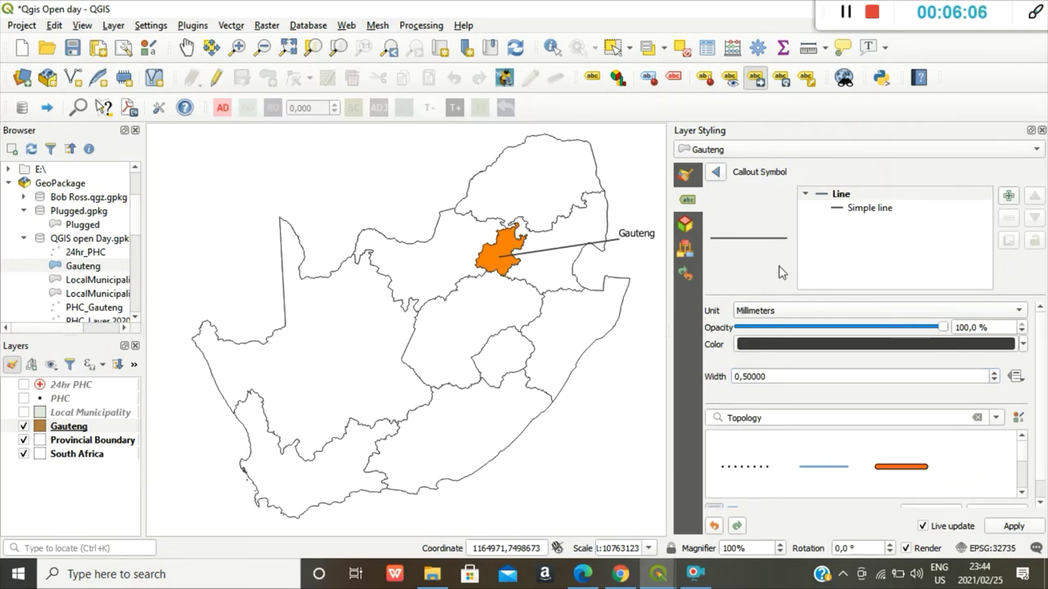
{"action": "left_click", "coordinate": [716, 172]}
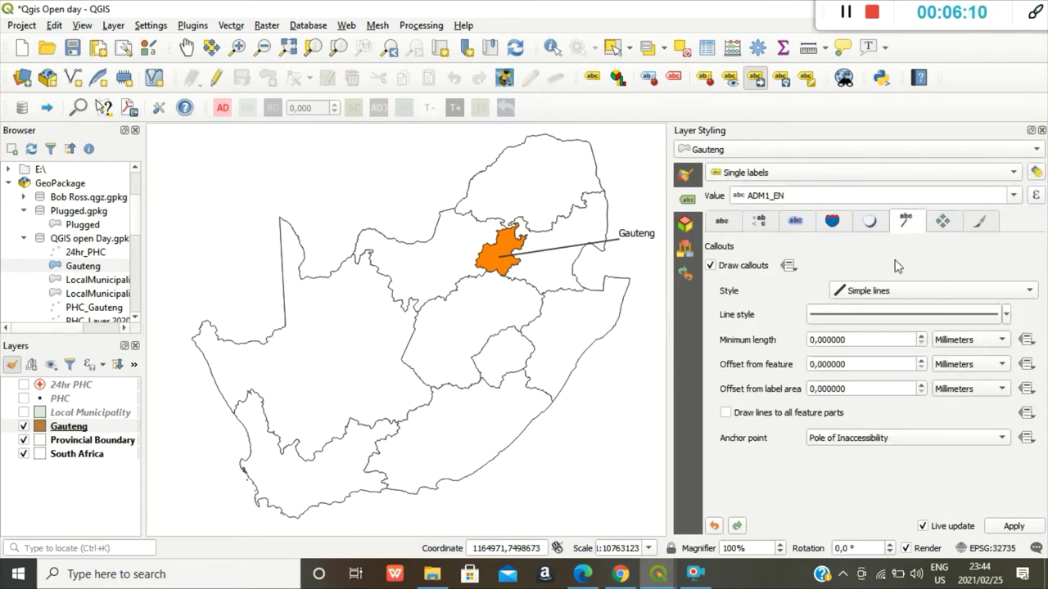
Step: Make the Gauteng label bold, 11 pt MS Shell Dlg 2, then show the QGIS window previews
{"action": "left_click", "coordinate": [721, 221]}
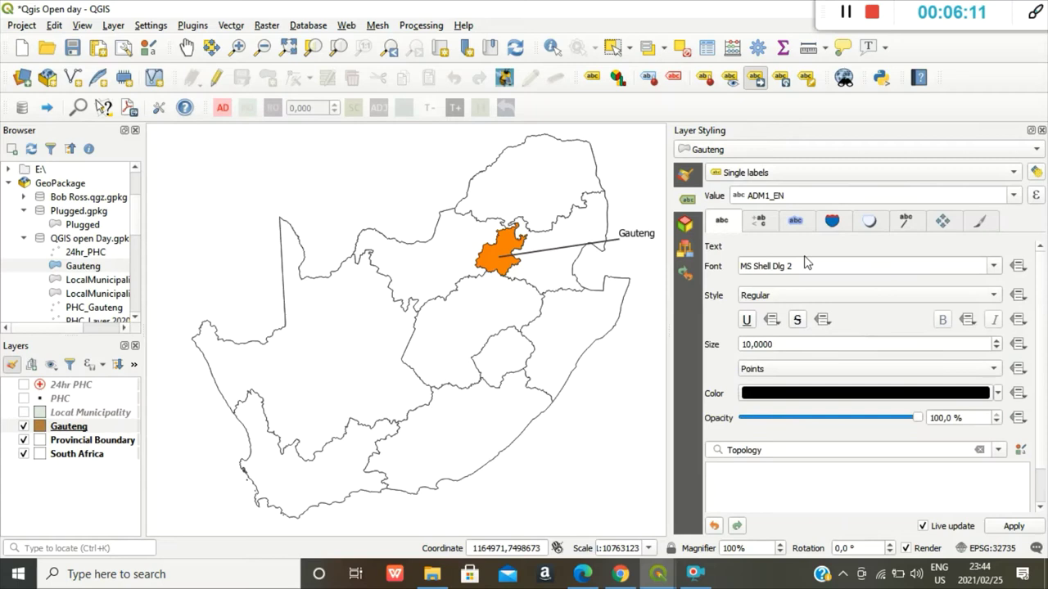
{"action": "left_click", "coordinate": [1000, 296]}
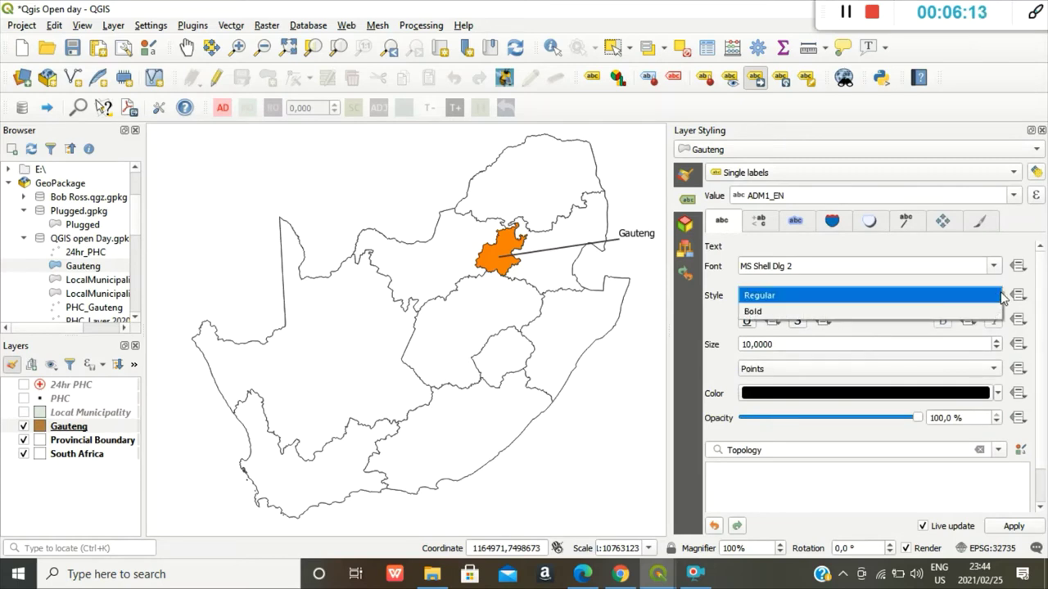
{"action": "left_click", "coordinate": [892, 311]}
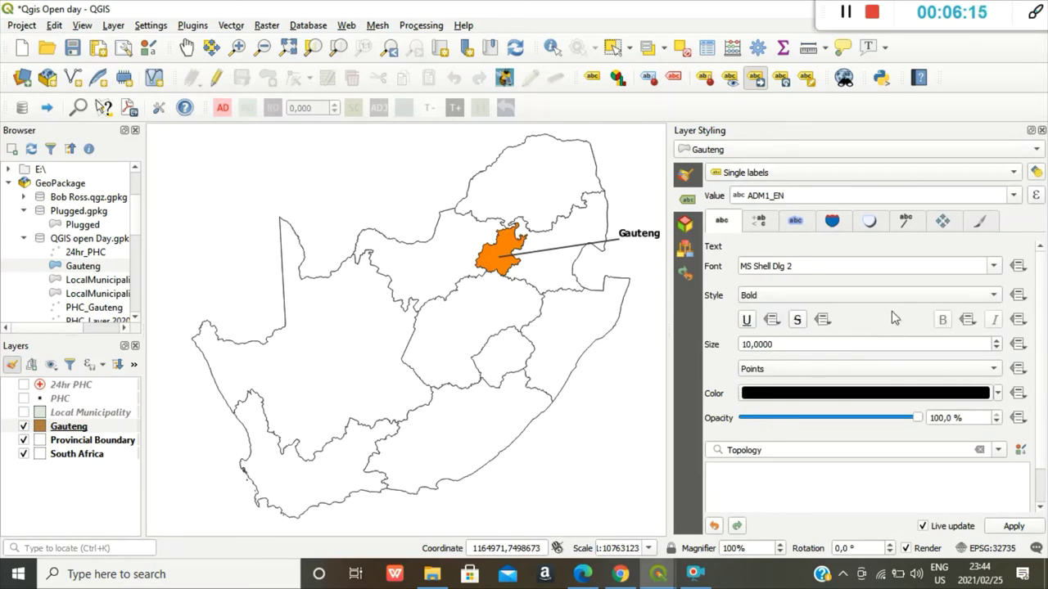
{"action": "left_click", "coordinate": [995, 341]}
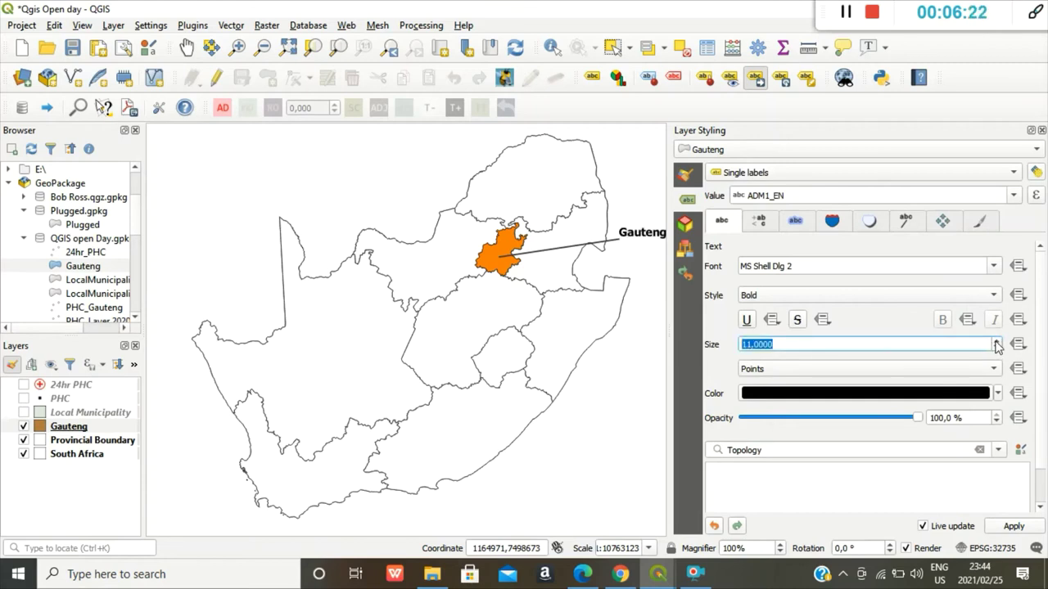
{"action": "left_click", "coordinate": [996, 268]}
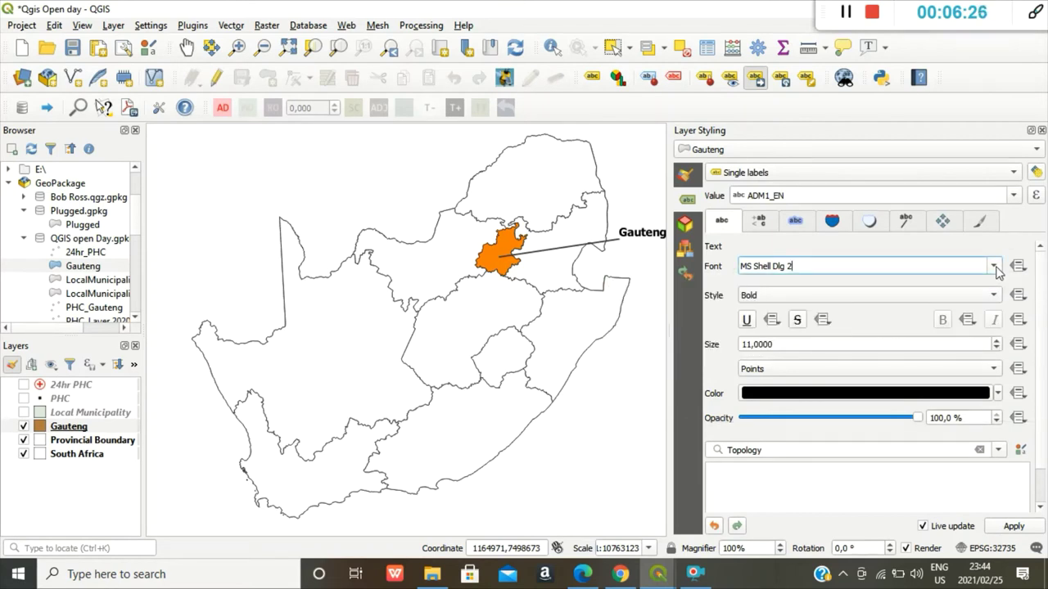
{"action": "left_click", "coordinate": [994, 268]}
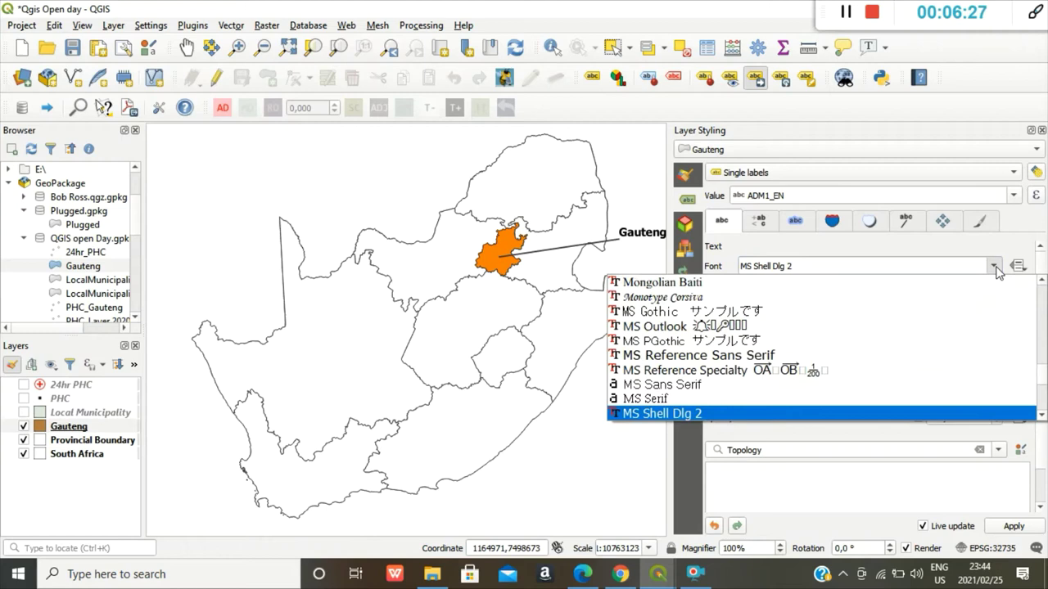
{"action": "left_click", "coordinate": [996, 269]}
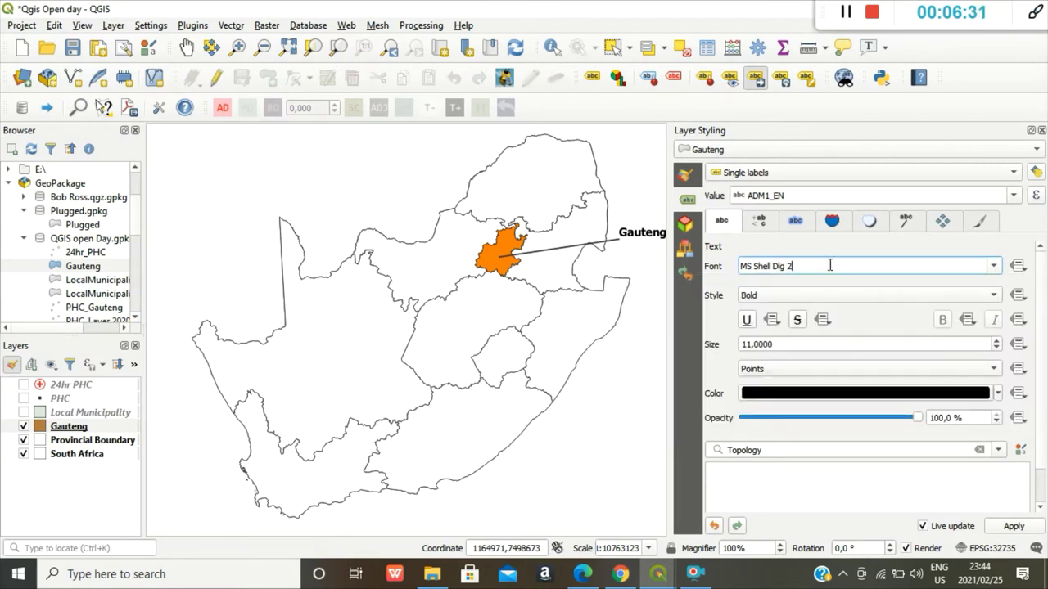
{"action": "left_click", "coordinate": [610, 364]}
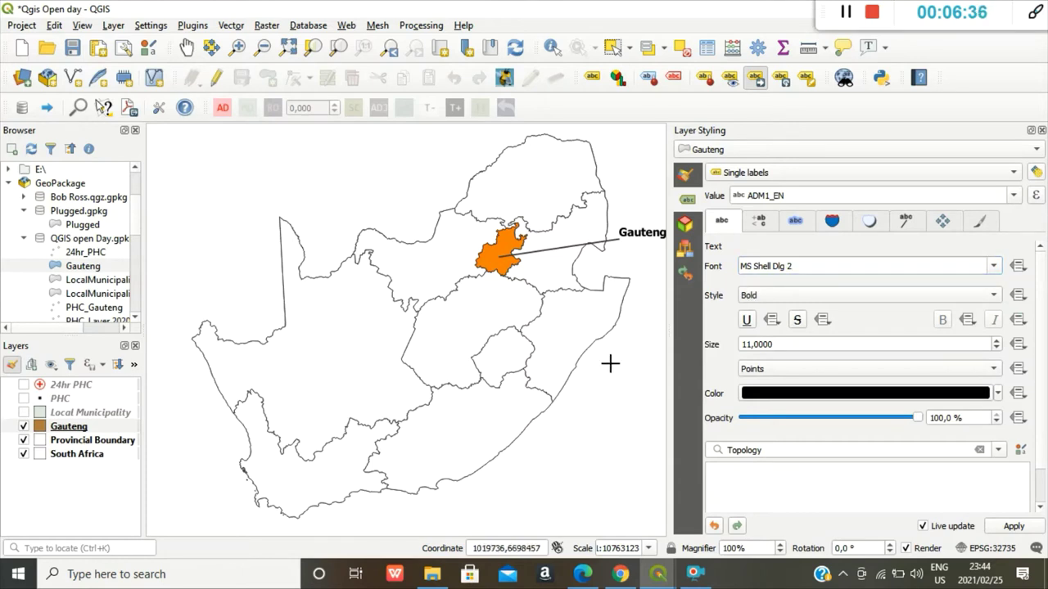
{"action": "left_click", "coordinate": [662, 576]}
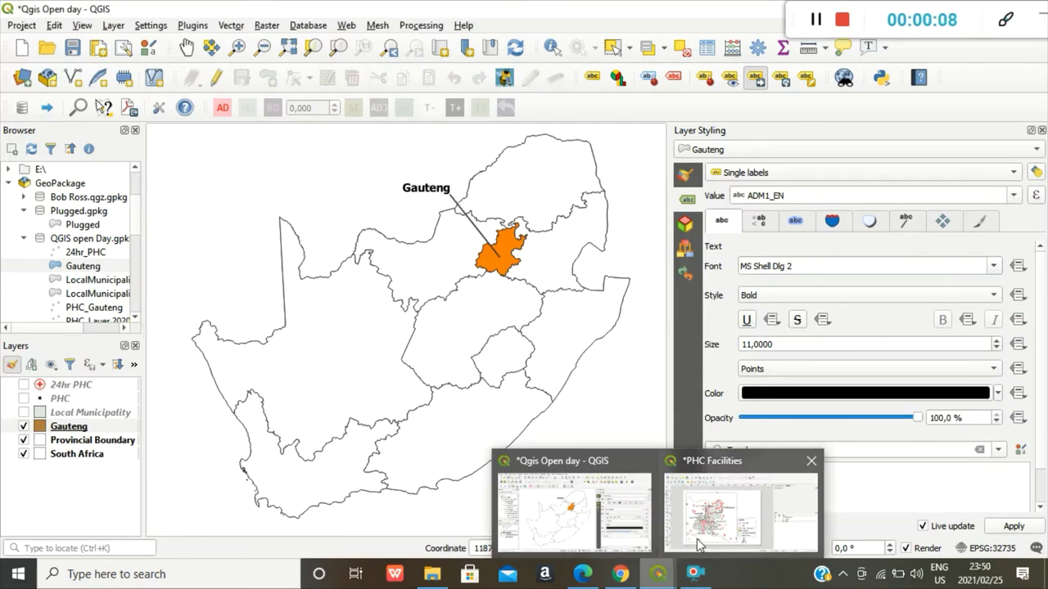
Step: In the PHC Facilities layout, draw a second map frame at the page's top right
{"action": "left_click", "coordinate": [700, 546]}
{"action": "left_click", "coordinate": [155, 26]}
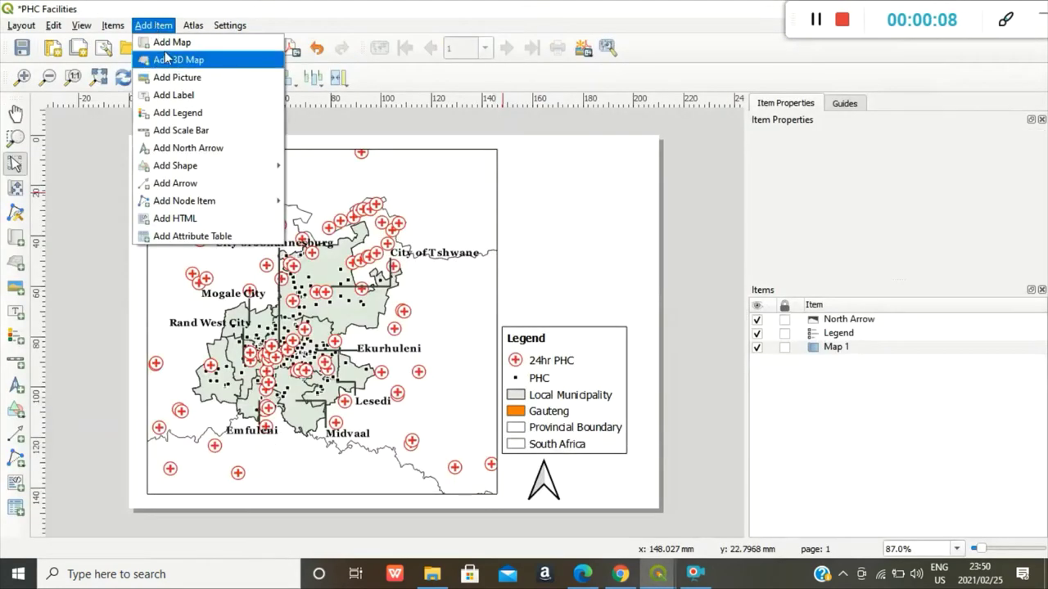
{"action": "left_click", "coordinate": [169, 44]}
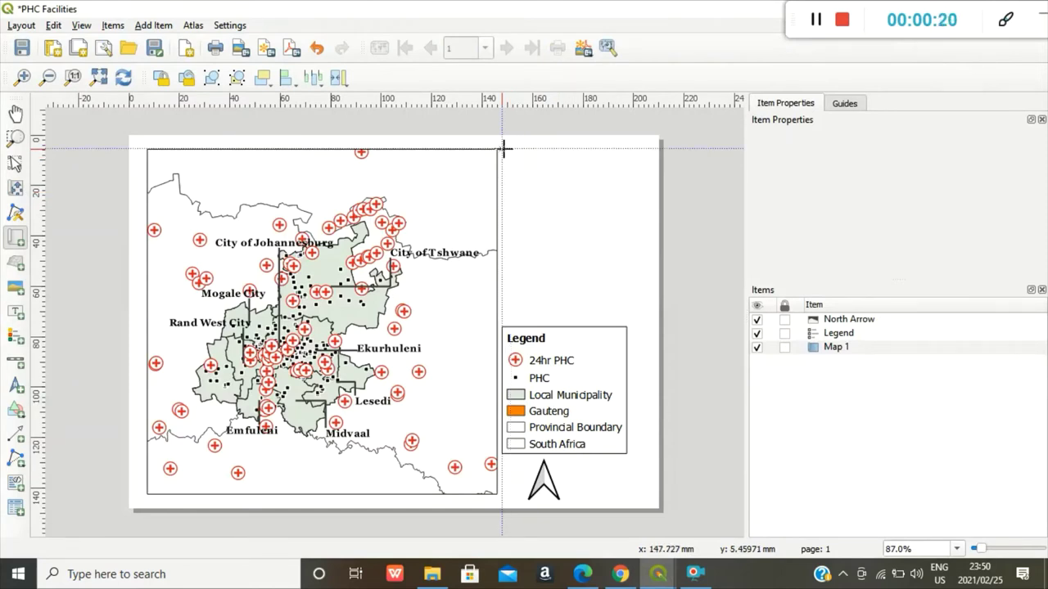
{"action": "left_click_drag", "start_coordinate": [503, 148], "coordinate": [652, 268]}
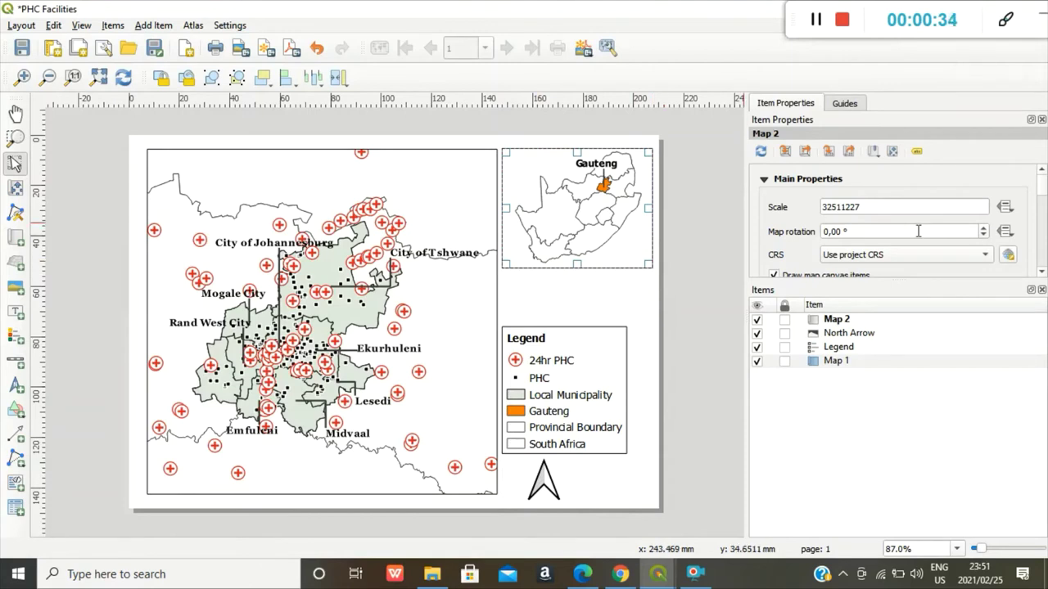
Step: Set Map 2 to project CRS EPSG:32735 and turn on its frame
{"action": "left_click", "coordinate": [1006, 255]}
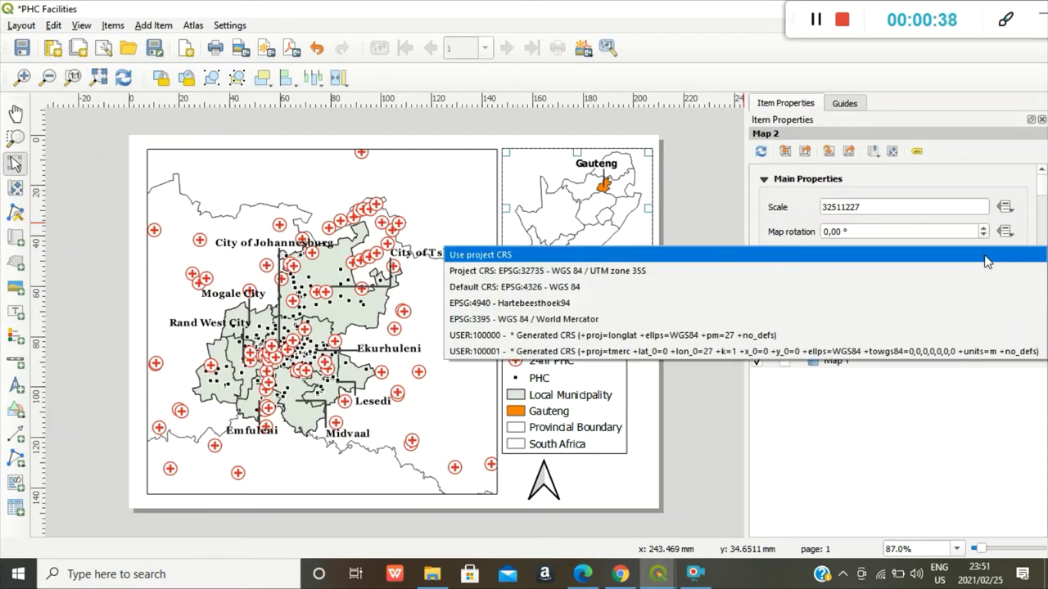
{"action": "left_click", "coordinate": [610, 273]}
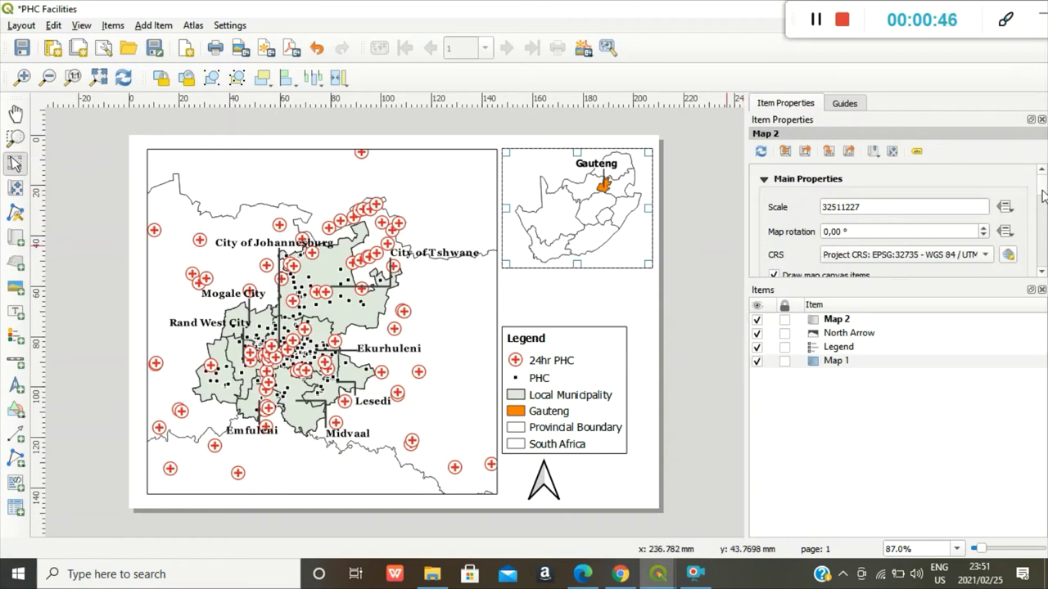
{"action": "left_click_drag", "start_coordinate": [1043, 195], "coordinate": [1044, 243]}
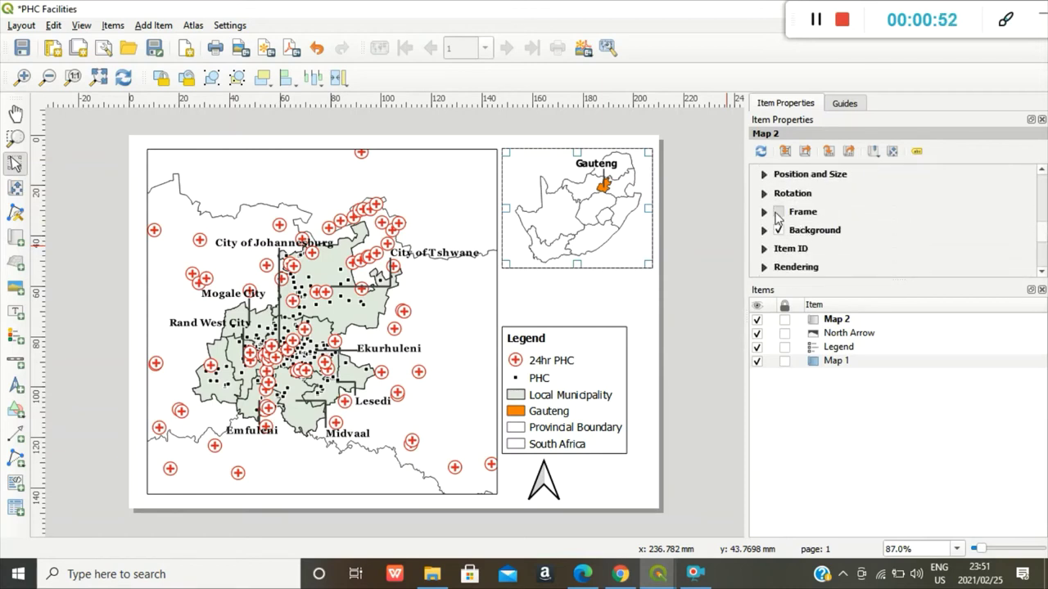
{"action": "left_click", "coordinate": [778, 214]}
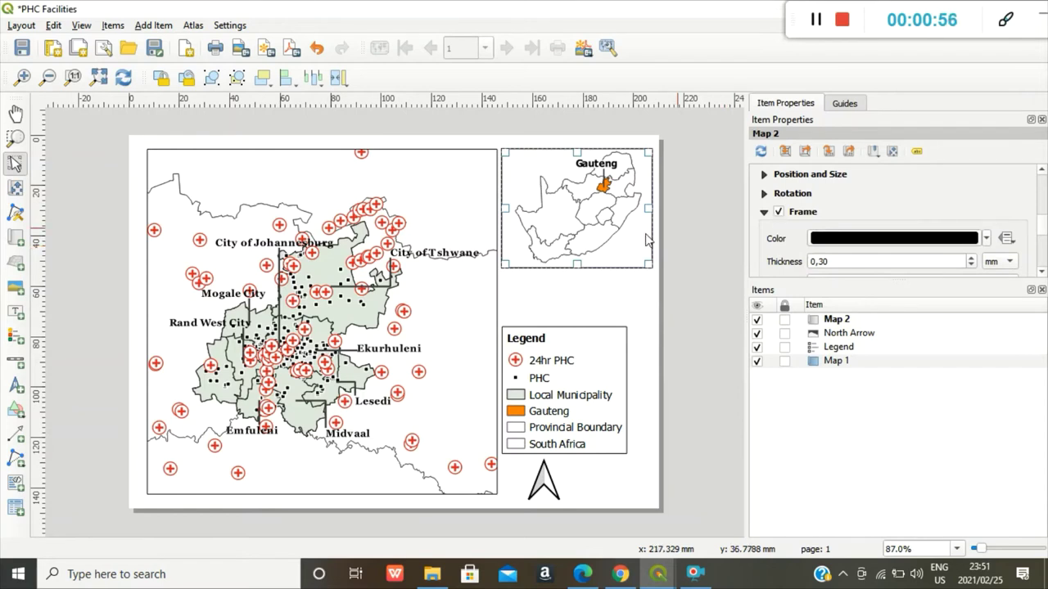
{"action": "left_click", "coordinate": [593, 303]}
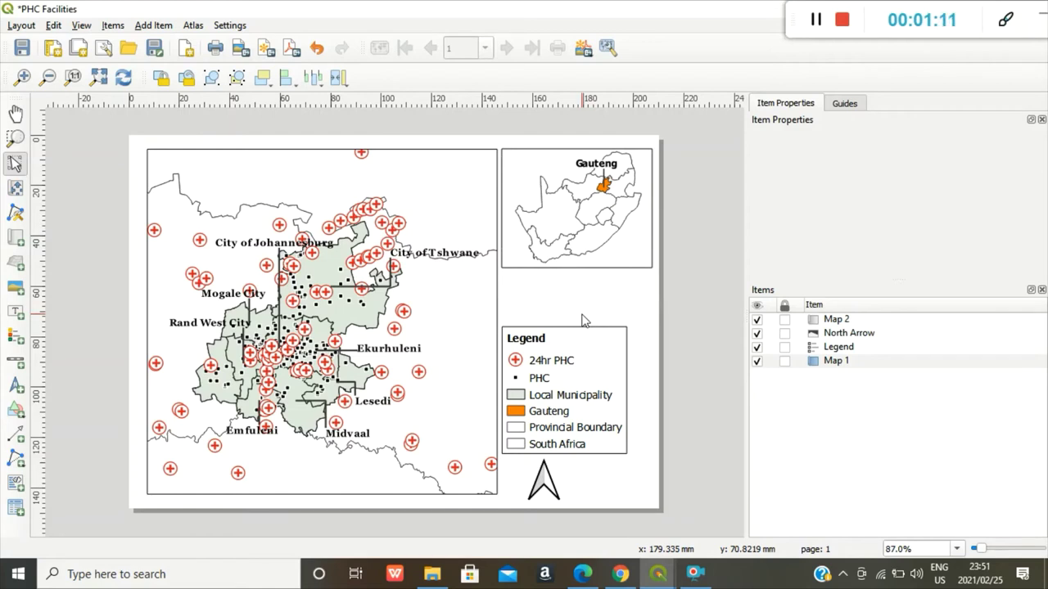
Step: Draw a picture frame below the inset map, widened to line up with the legend
{"action": "left_click", "coordinate": [151, 25]}
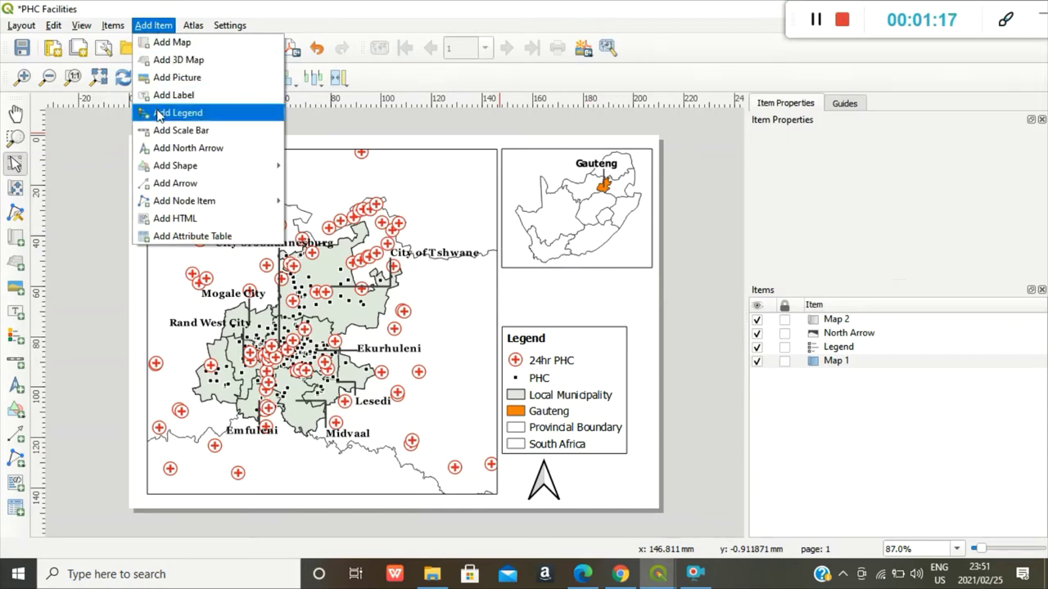
{"action": "left_click", "coordinate": [164, 78]}
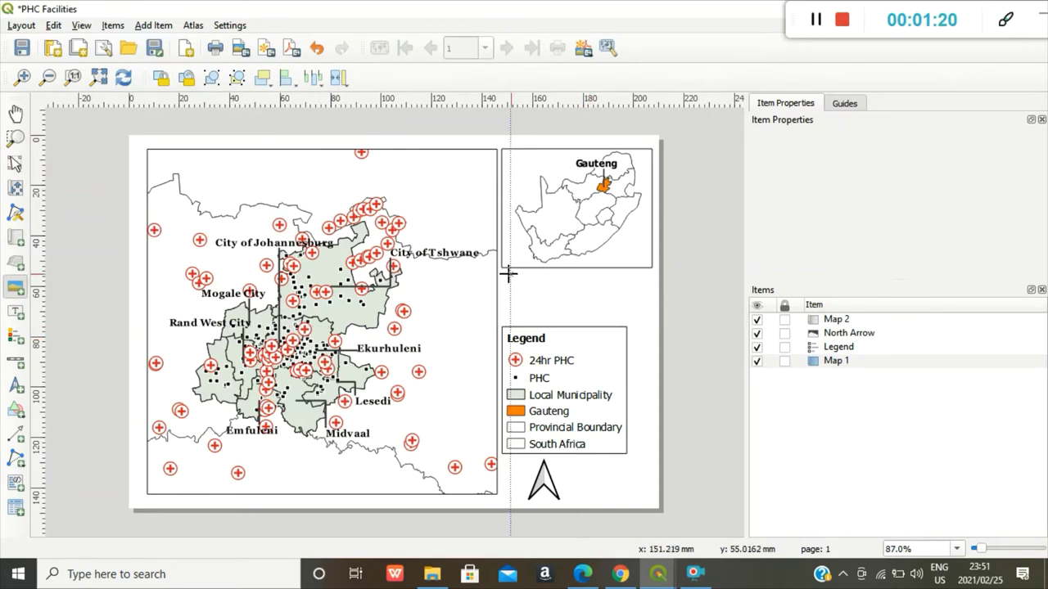
{"action": "left_click_drag", "start_coordinate": [507, 269], "coordinate": [644, 319]}
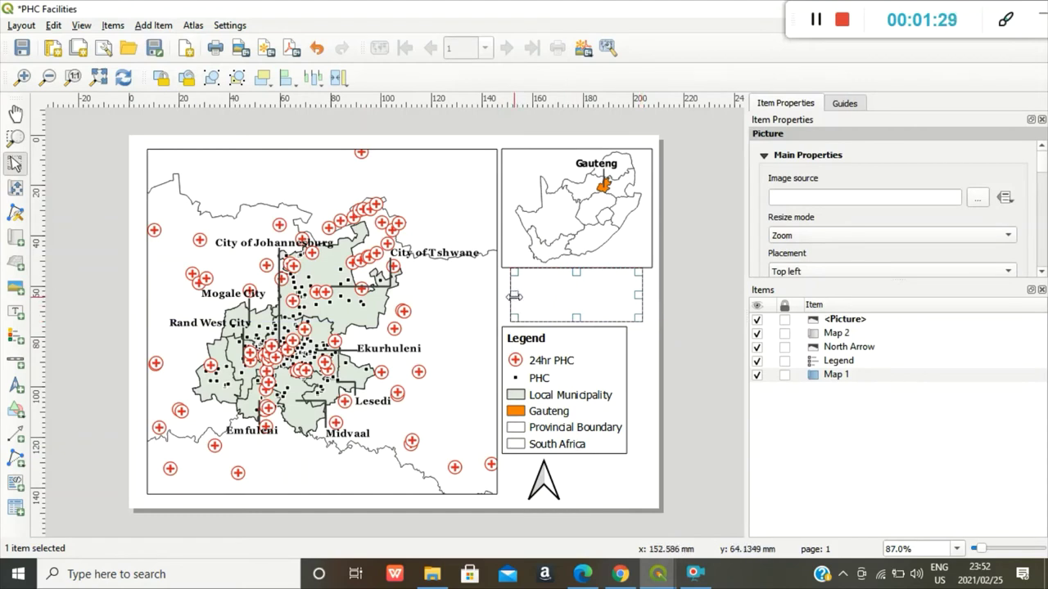
{"action": "left_click_drag", "start_coordinate": [513, 295], "coordinate": [504, 296]}
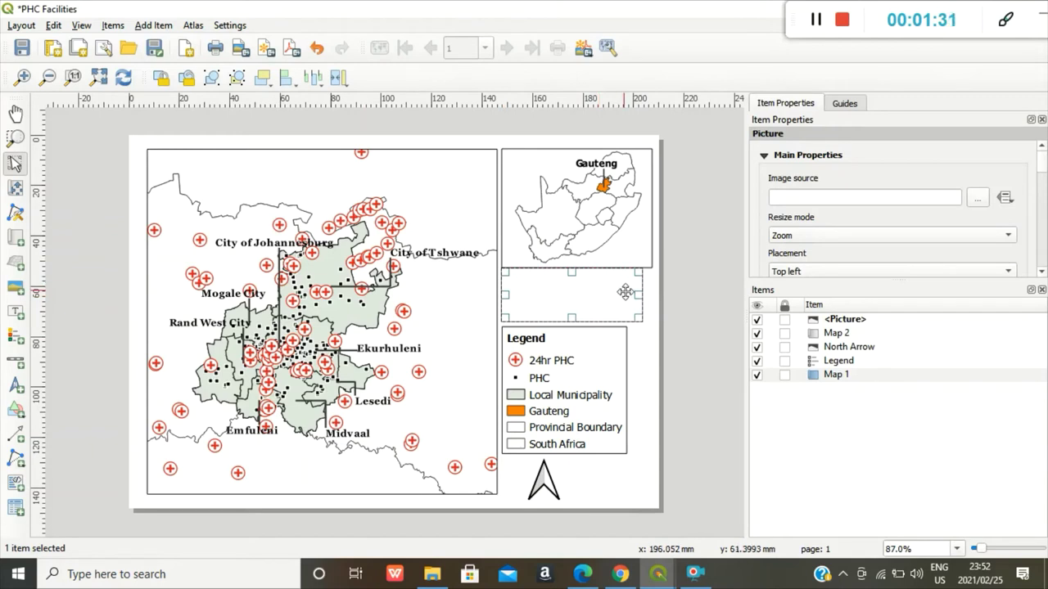
{"action": "left_click_drag", "start_coordinate": [637, 294], "coordinate": [649, 293]}
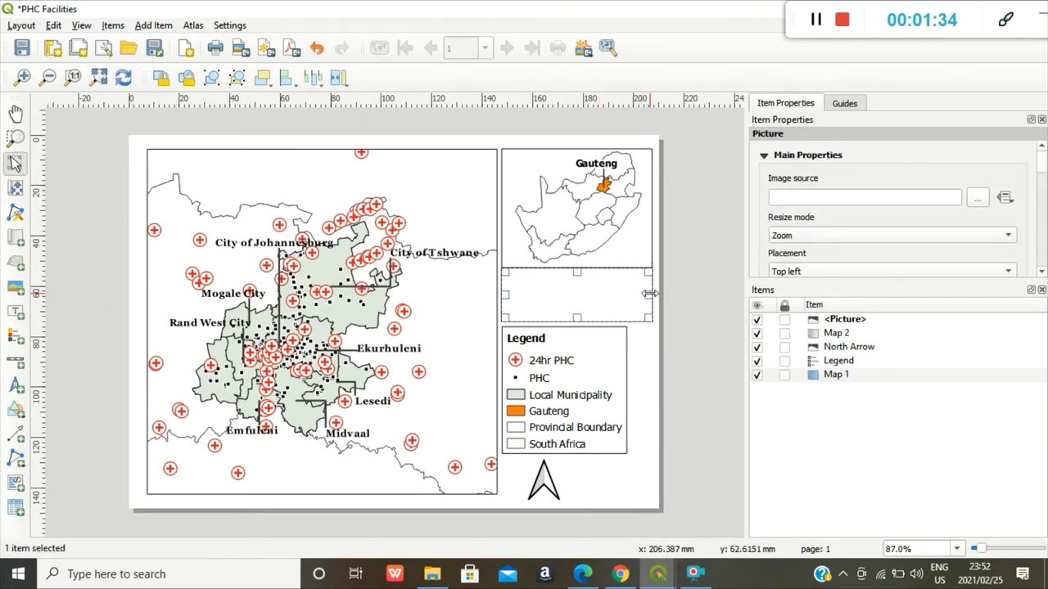
Step: Load download (1).png as the picture's image source
{"action": "left_click", "coordinate": [979, 201]}
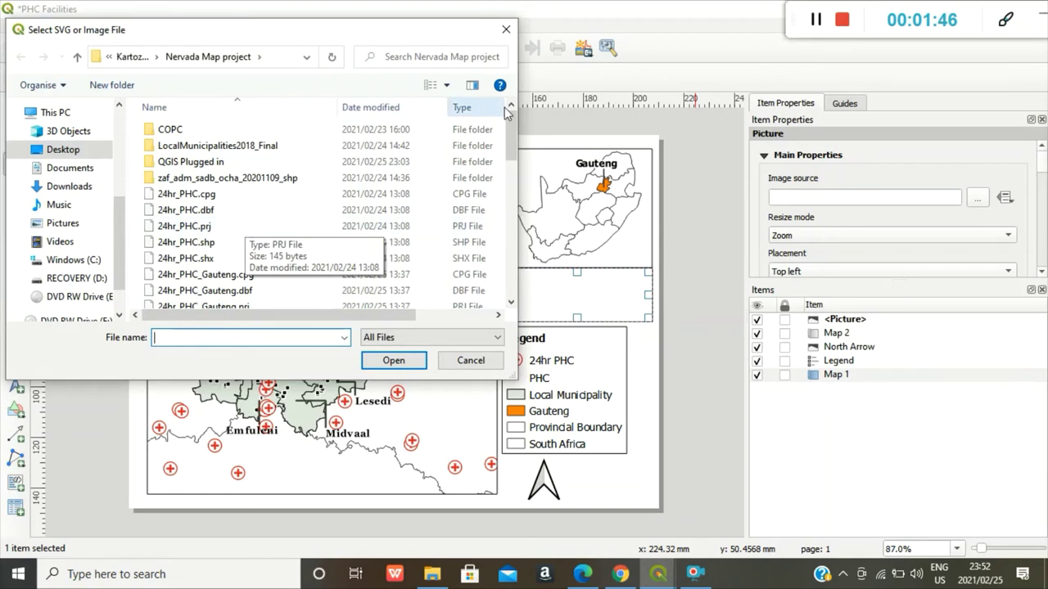
{"action": "left_click_drag", "start_coordinate": [511, 143], "coordinate": [513, 180]}
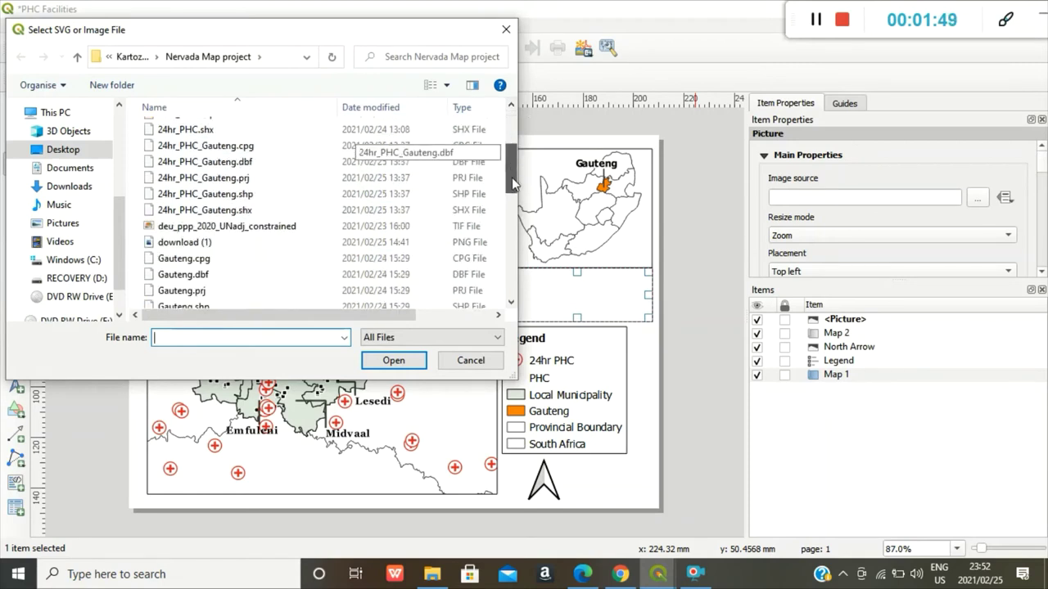
{"action": "left_click", "coordinate": [207, 245]}
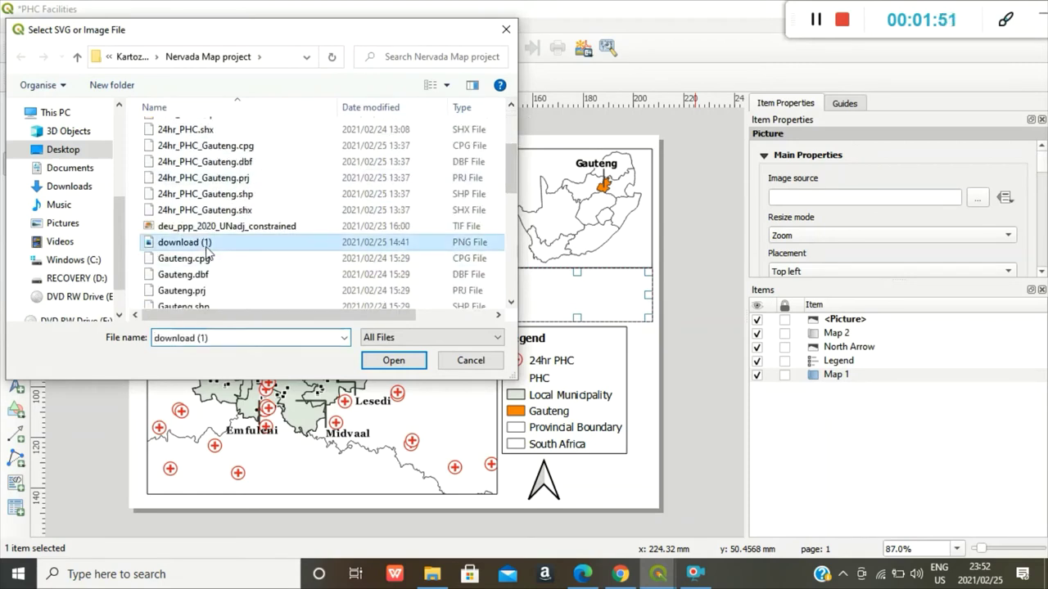
{"action": "left_click", "coordinate": [392, 363]}
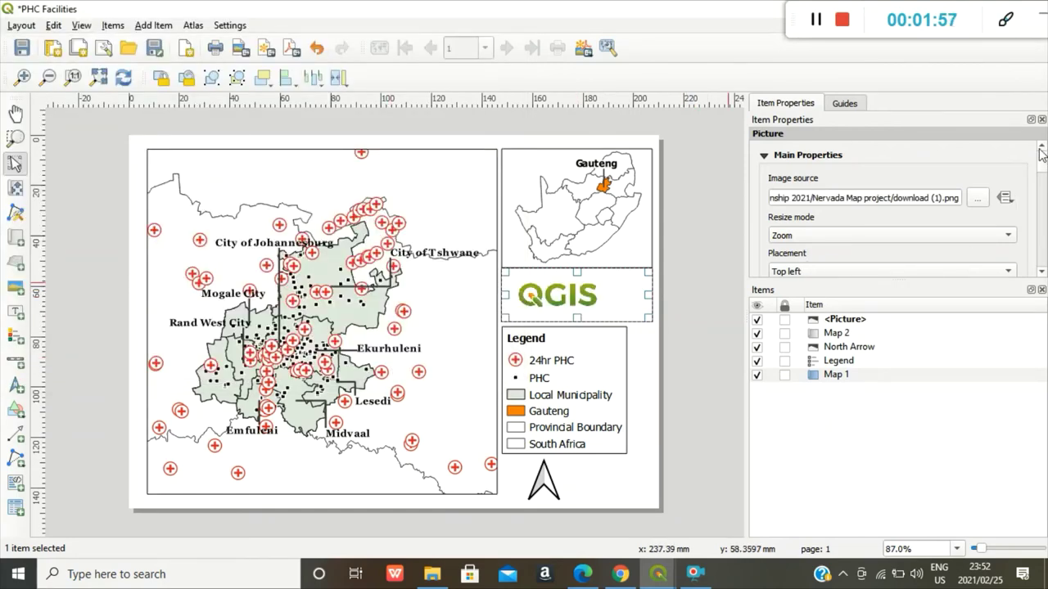
Step: Give the logo picture a frame and make it slightly shorter
{"action": "scroll", "coordinate": [1043, 197], "scroll_direction": "down", "scroll_amount": 3}
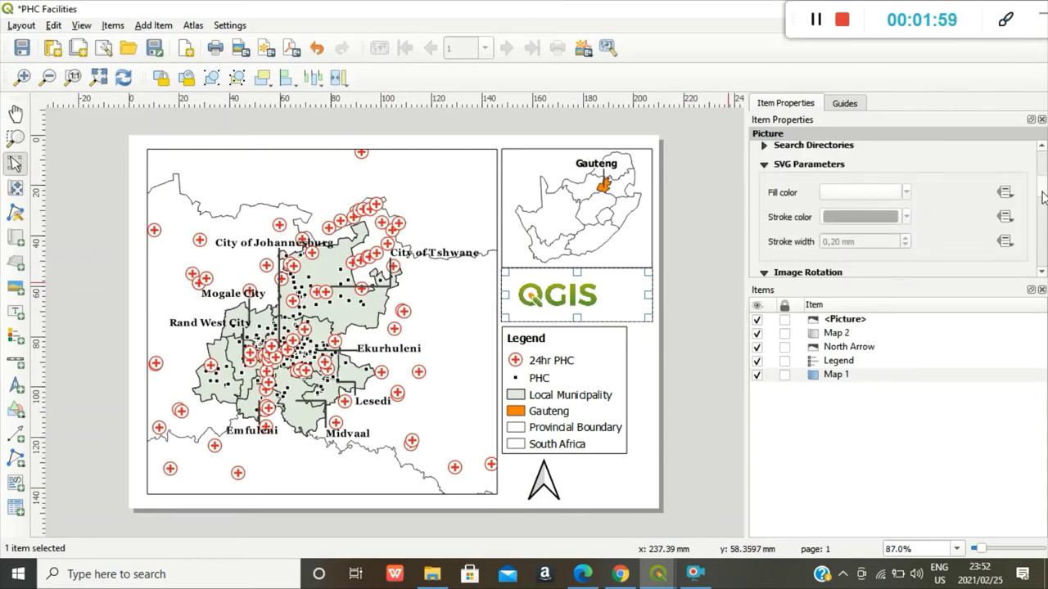
{"action": "scroll", "coordinate": [1042, 197], "scroll_direction": "down", "scroll_amount": 5}
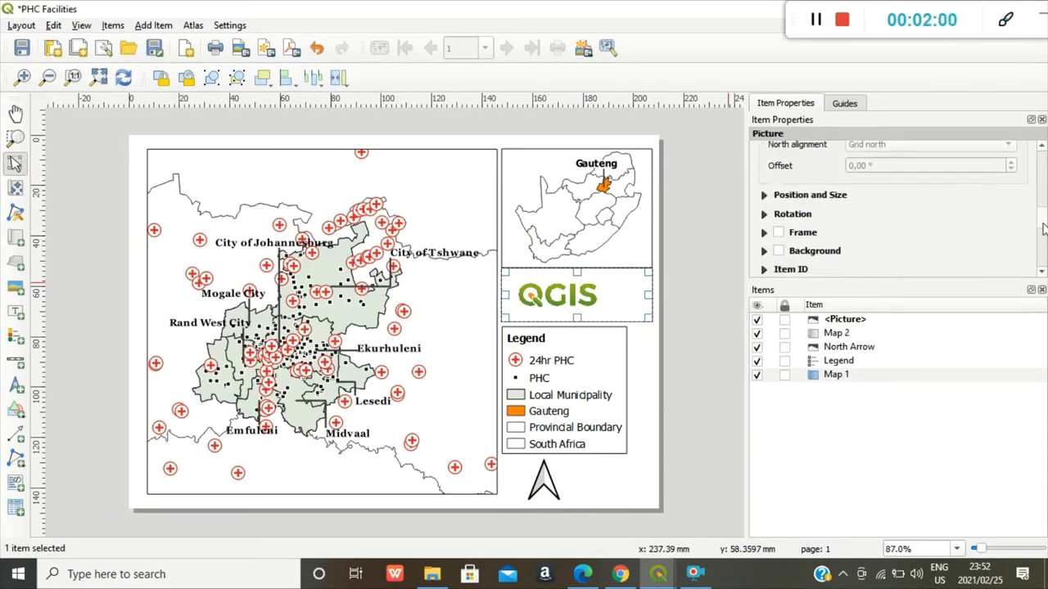
{"action": "scroll", "coordinate": [1044, 229], "scroll_direction": "down", "scroll_amount": 1}
{"action": "left_click", "coordinate": [779, 213]}
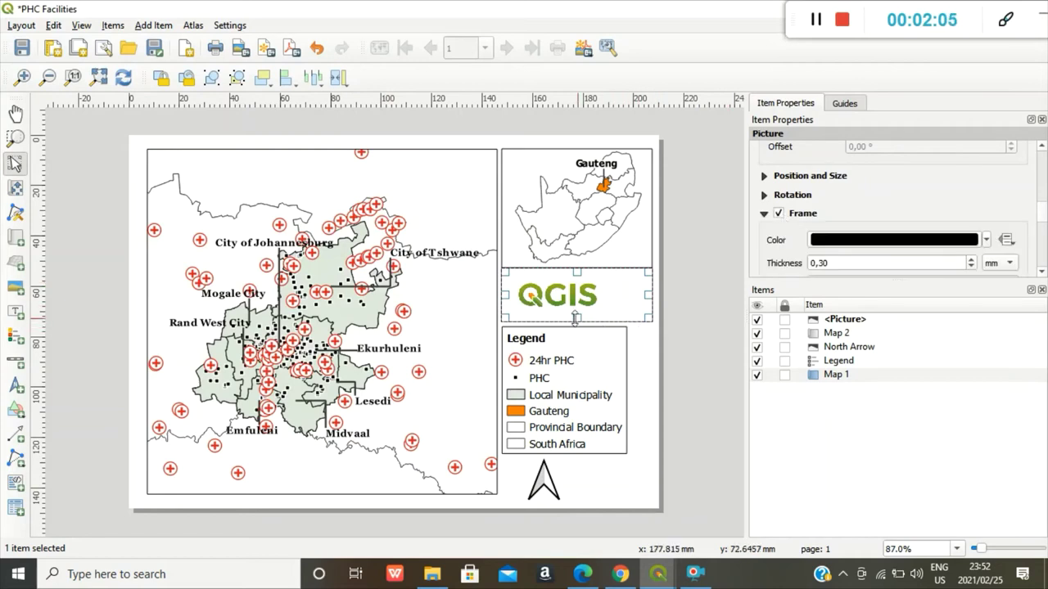
{"action": "left_click_drag", "start_coordinate": [573, 318], "coordinate": [577, 308]}
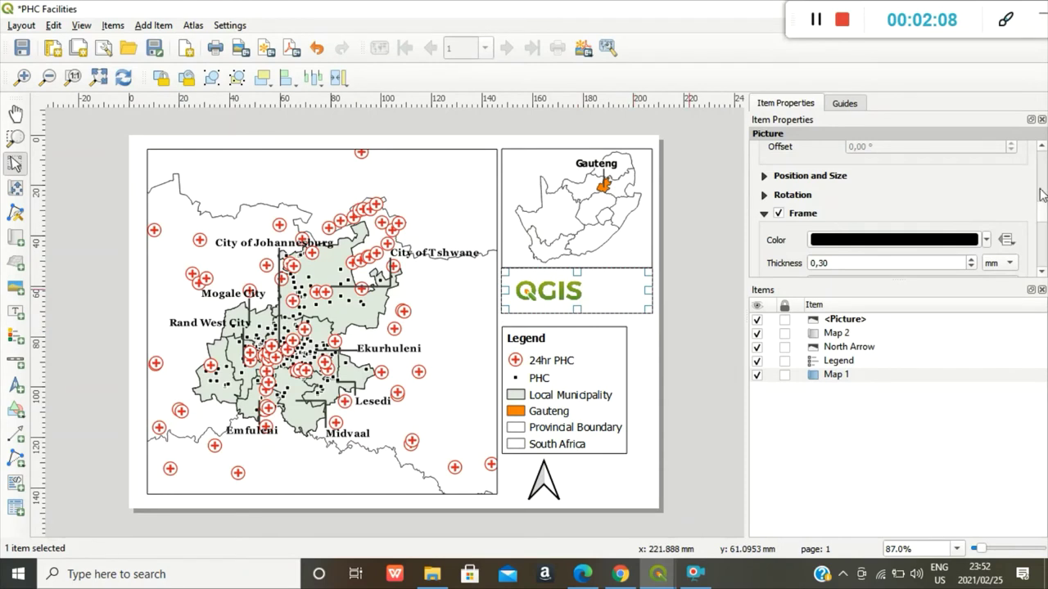
Step: Set the logo's image placement to Middle
{"action": "mouse_move", "coordinate": [1042, 193]}
{"action": "left_mouse_down"}
{"action": "mouse_move", "coordinate": [1044, 255]}
{"action": "mouse_move", "coordinate": [1042, 209]}
{"action": "left_mouse_up"}
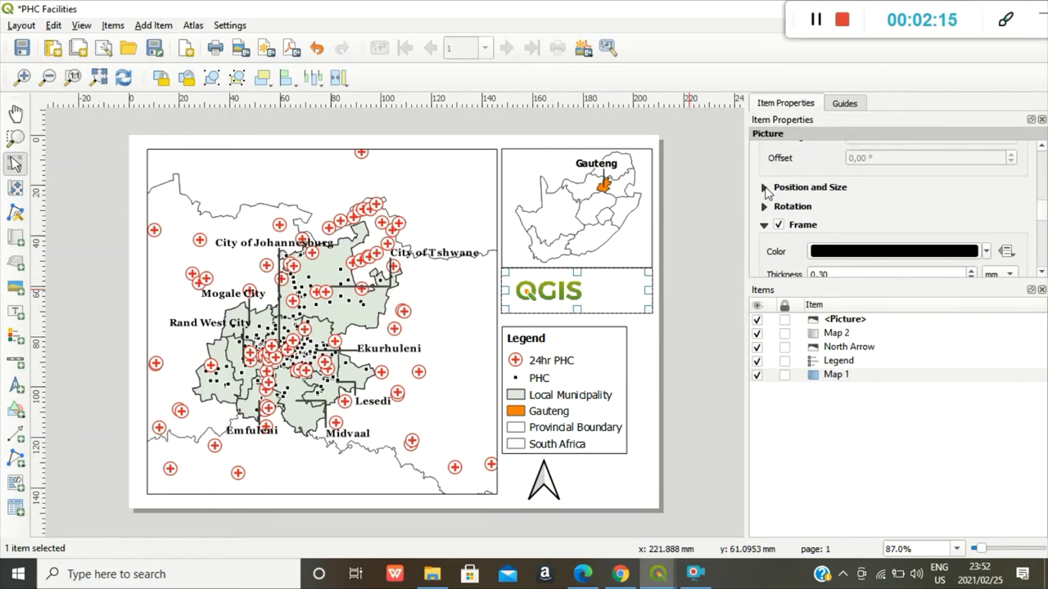
{"action": "left_click", "coordinate": [764, 188]}
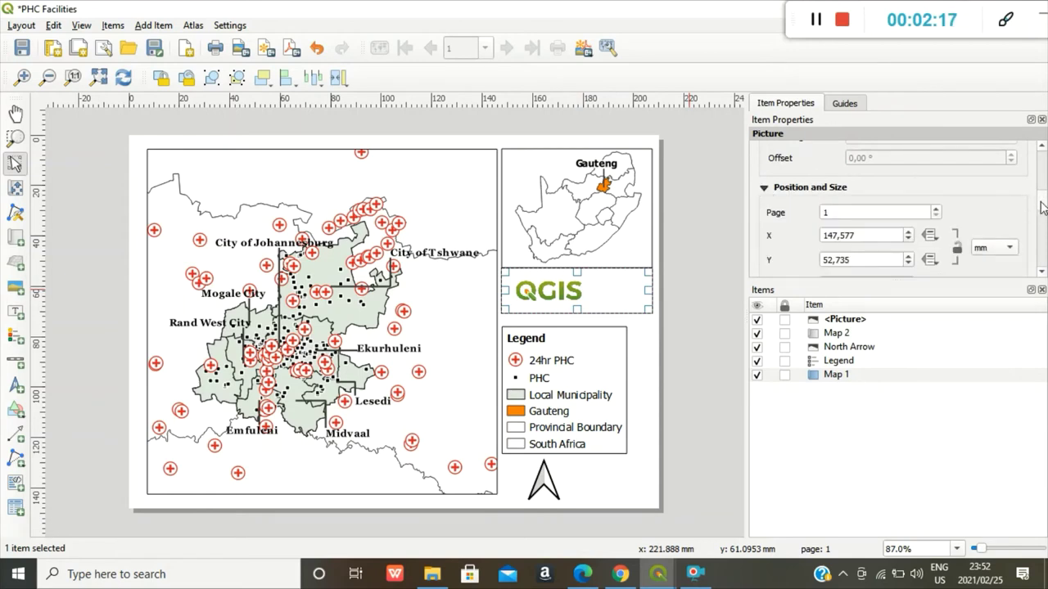
{"action": "left_click_drag", "start_coordinate": [1043, 208], "coordinate": [1044, 180]}
{"action": "left_click", "coordinate": [997, 215]}
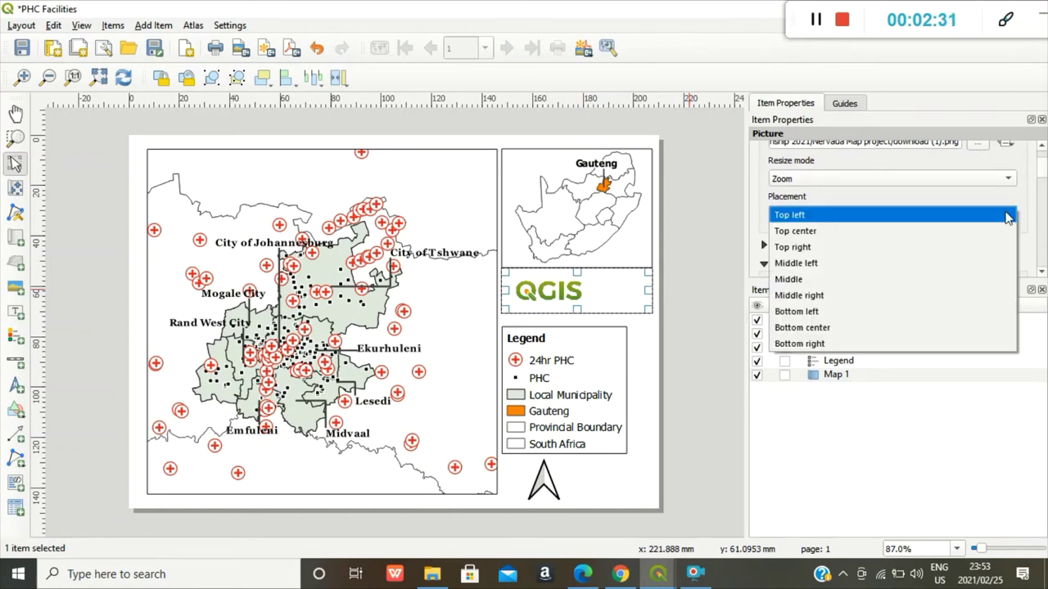
{"action": "left_click", "coordinate": [815, 279]}
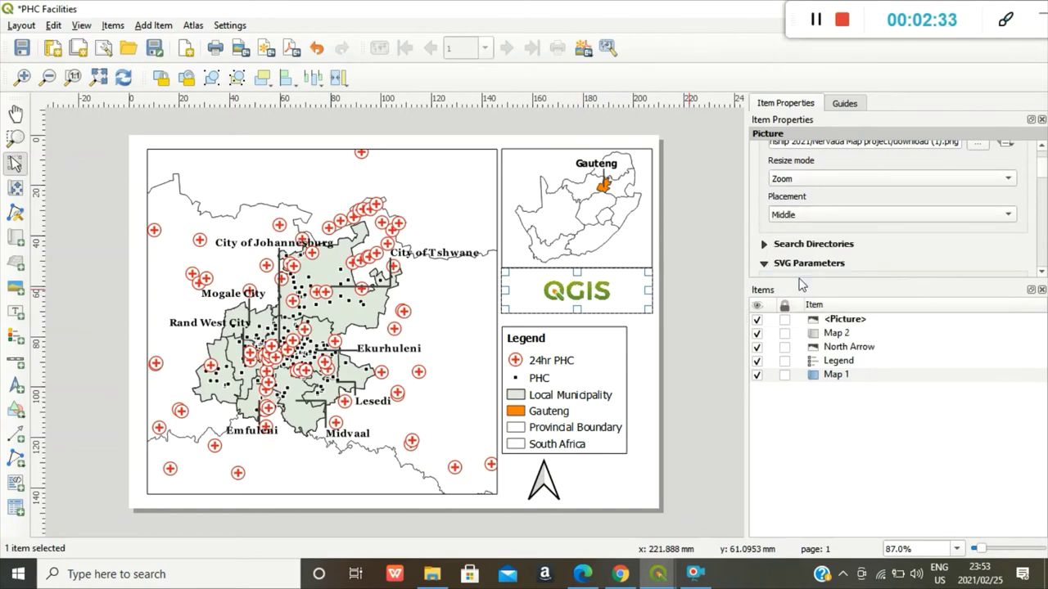
{"action": "left_click", "coordinate": [640, 329]}
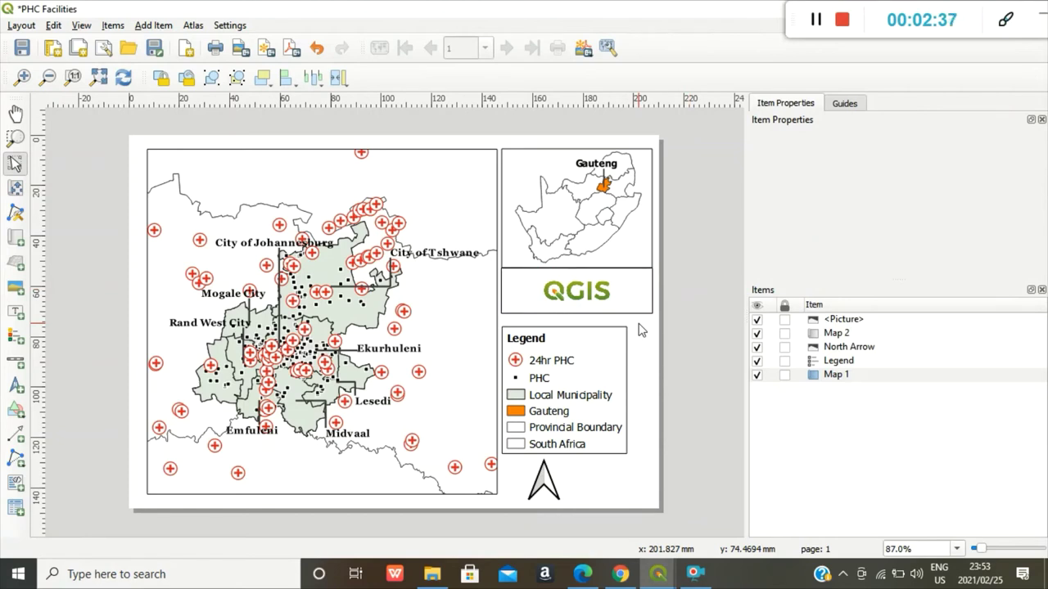
Step: Adjust the north arrow's height and nudge it and the legend slightly down the page
{"action": "left_click", "coordinate": [541, 491]}
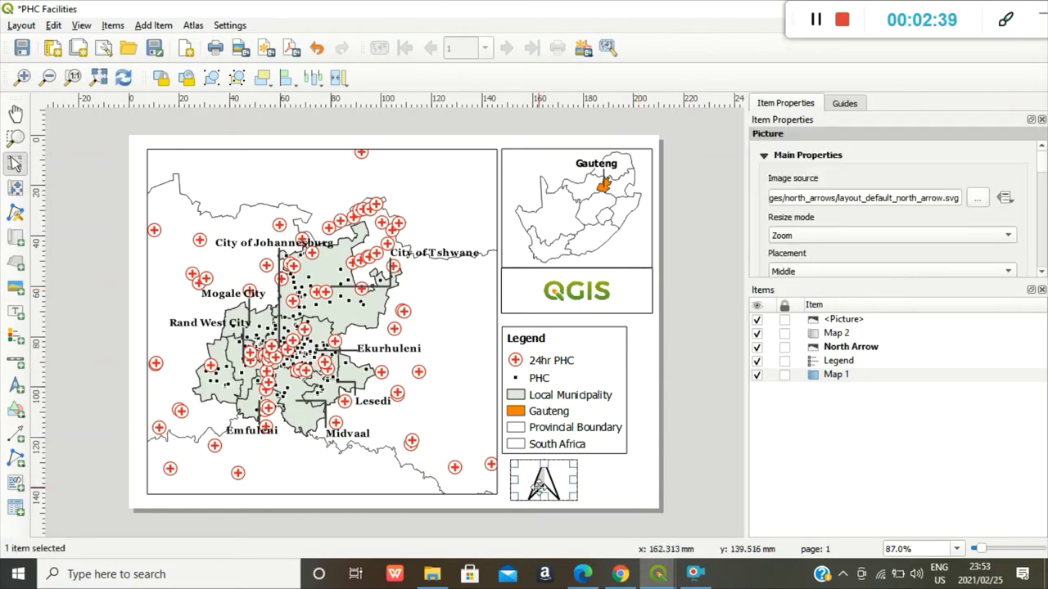
{"action": "left_click_drag", "start_coordinate": [543, 461], "coordinate": [545, 468]}
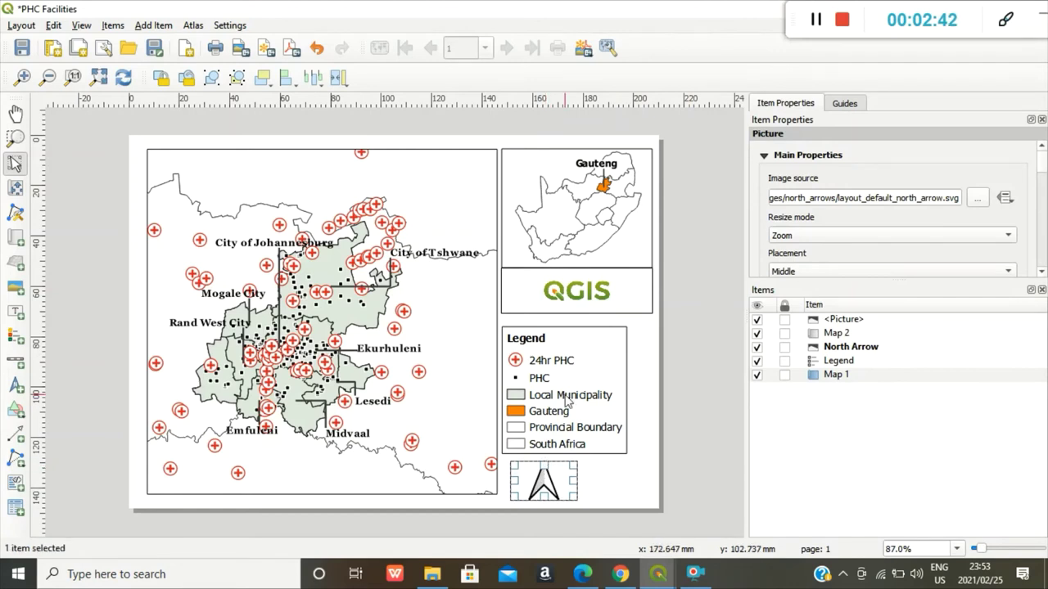
{"action": "left_click", "coordinate": [602, 353]}
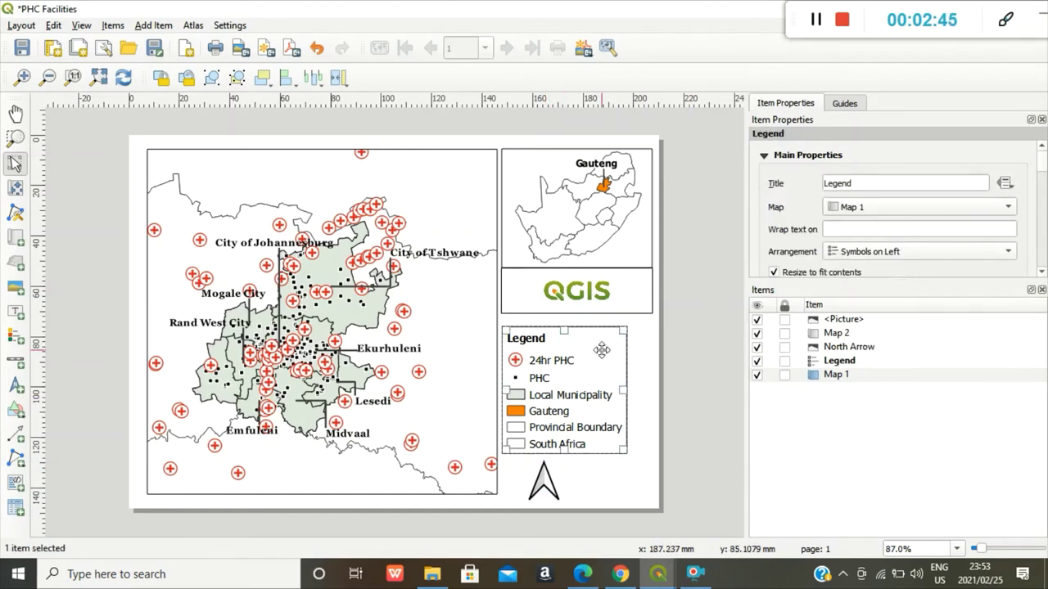
{"action": "left_click_drag", "start_coordinate": [601, 353], "coordinate": [603, 357]}
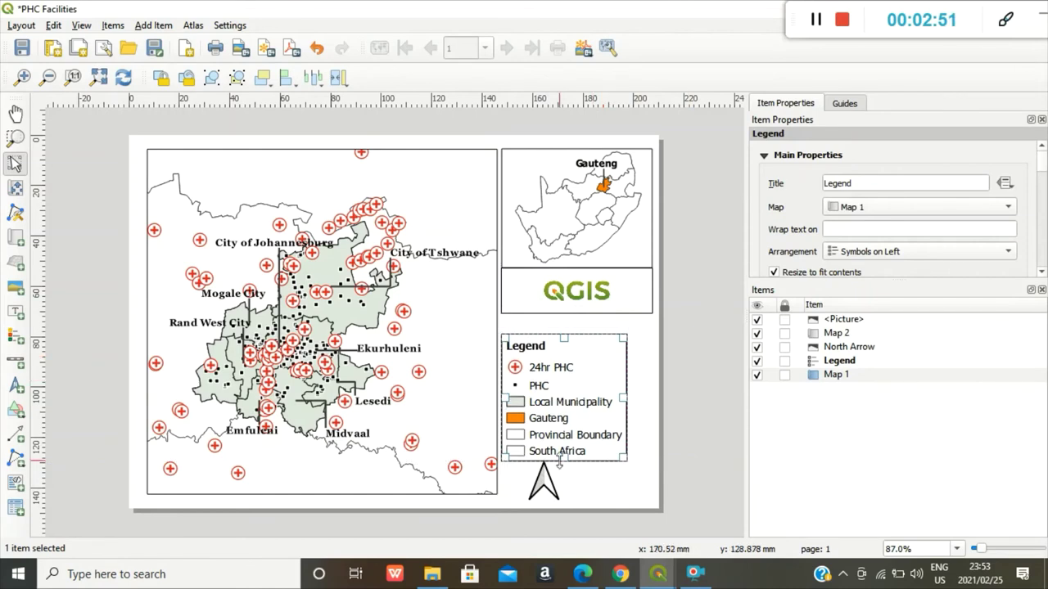
{"action": "left_click_drag", "start_coordinate": [548, 483], "coordinate": [545, 491]}
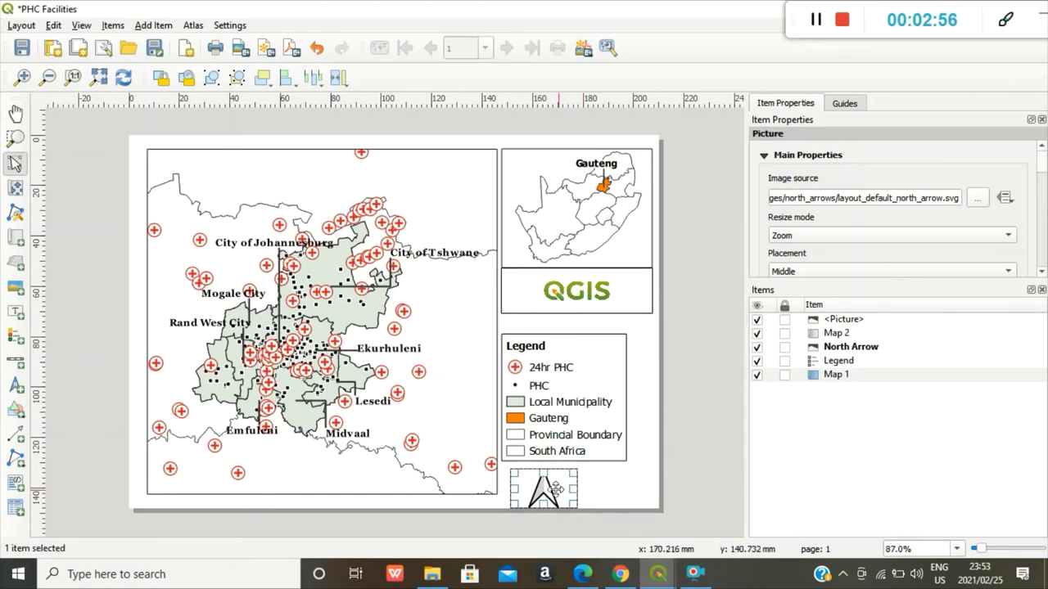
{"action": "left_click", "coordinate": [619, 492]}
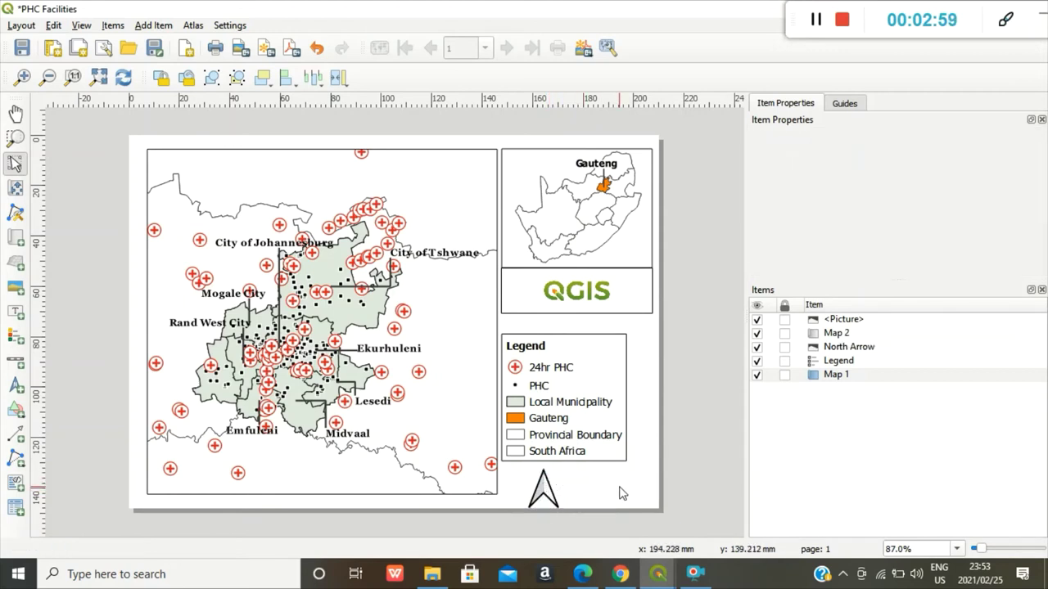
{"action": "left_click", "coordinate": [566, 423]}
{"action": "left_click_drag", "start_coordinate": [567, 421], "coordinate": [566, 425]}
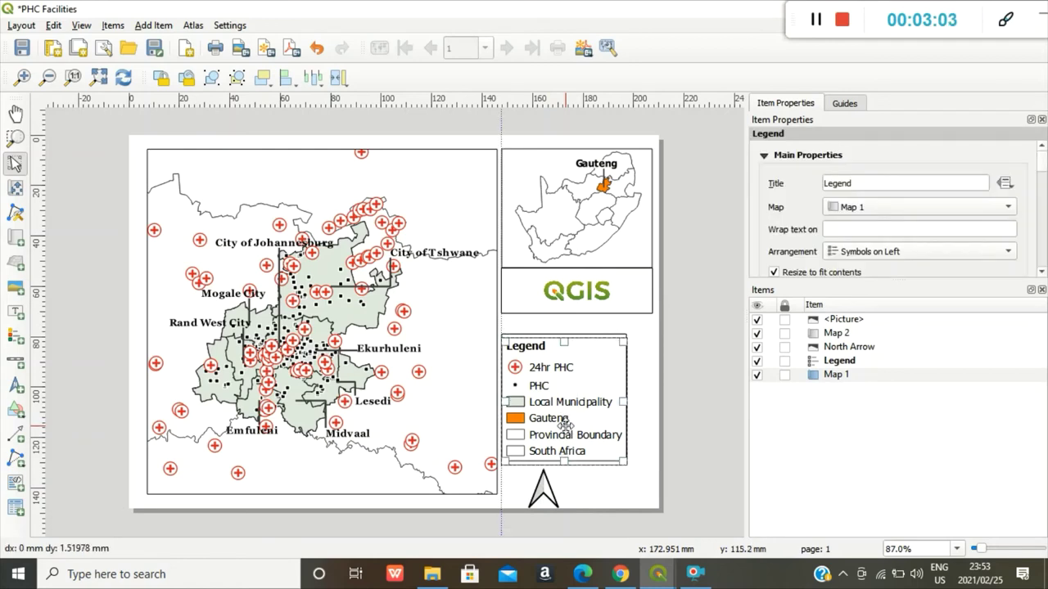
{"action": "left_click", "coordinate": [555, 326]}
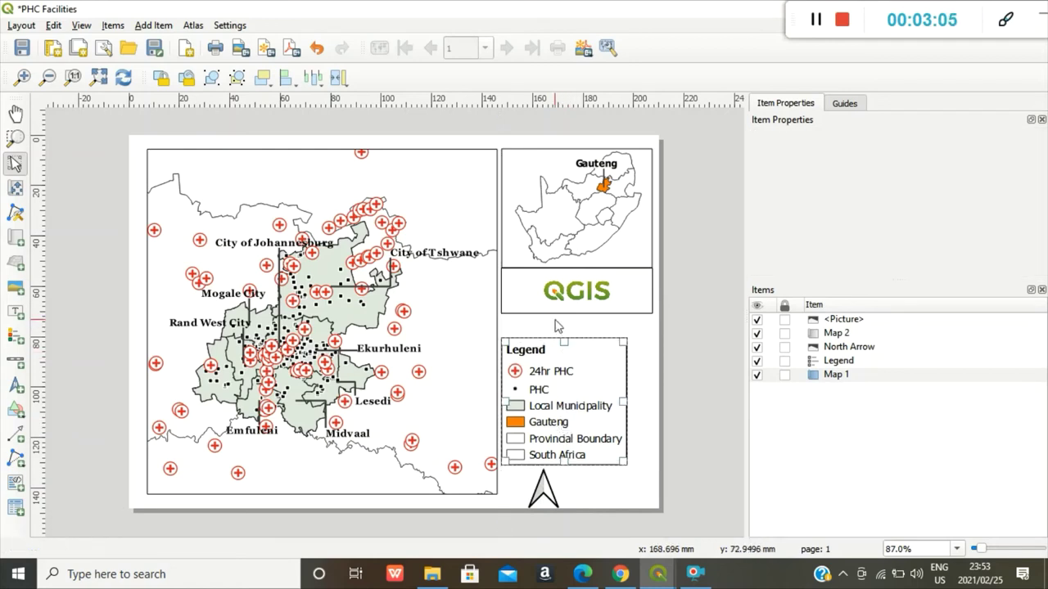
Step: Shorten the inset map from its bottom edge and move the logo up beneath it
{"action": "left_click", "coordinate": [578, 260]}
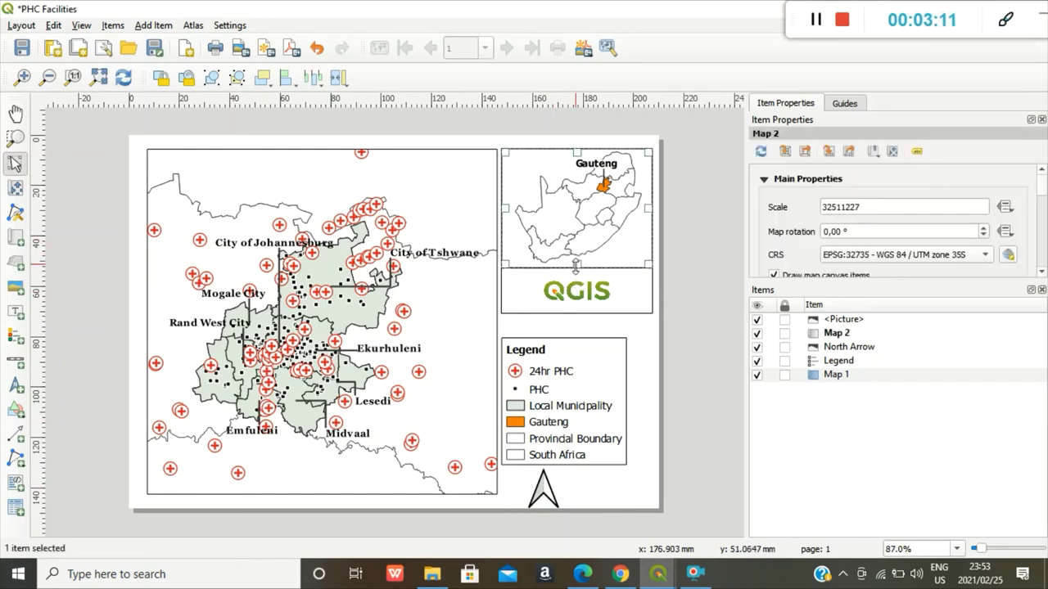
{"action": "left_click_drag", "start_coordinate": [577, 267], "coordinate": [580, 254]}
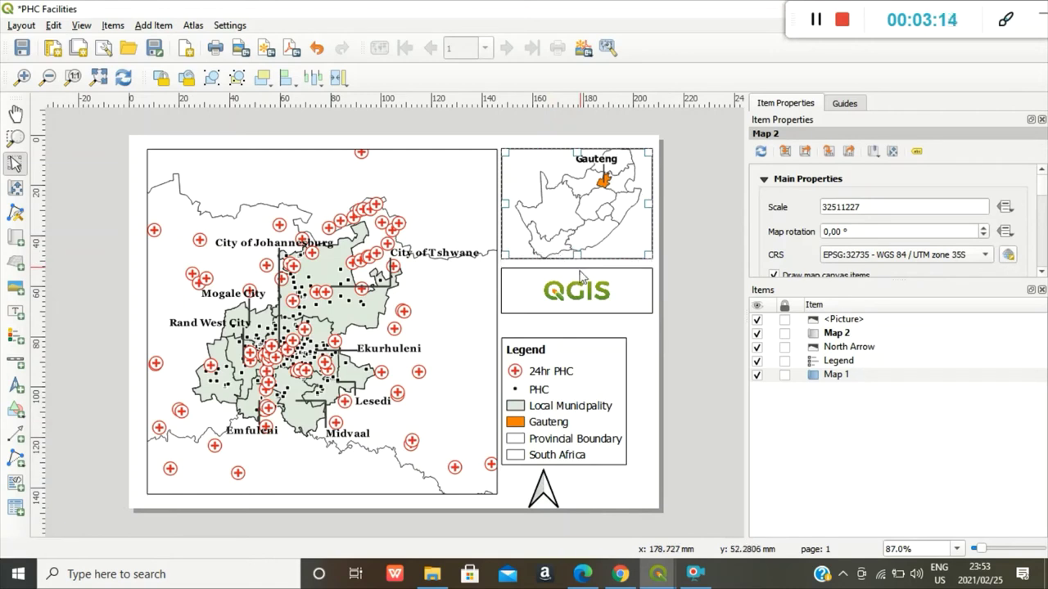
{"action": "left_click", "coordinate": [578, 280]}
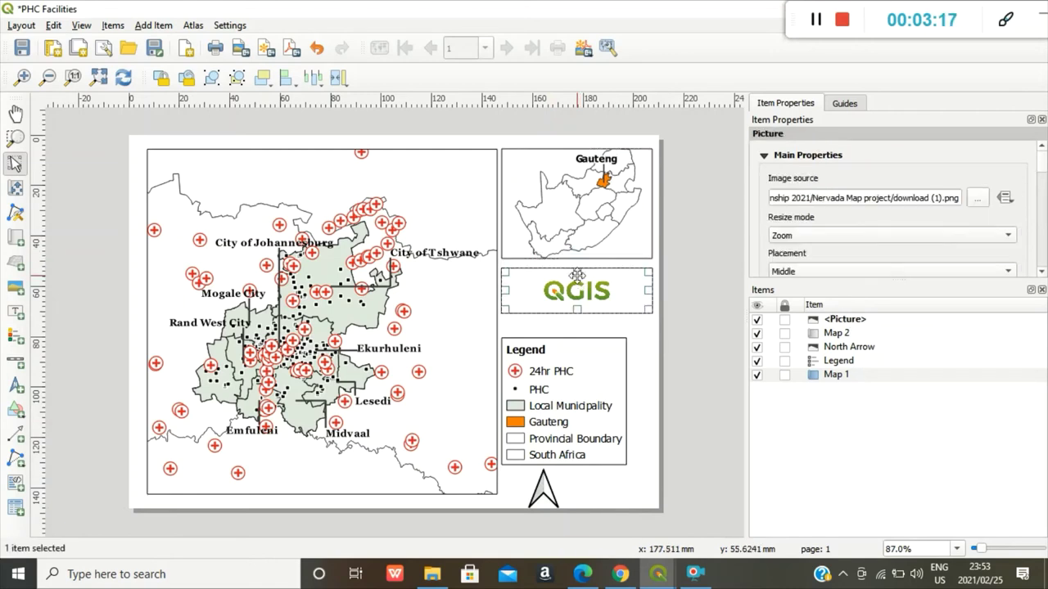
{"action": "left_click_drag", "start_coordinate": [578, 280], "coordinate": [577, 269]}
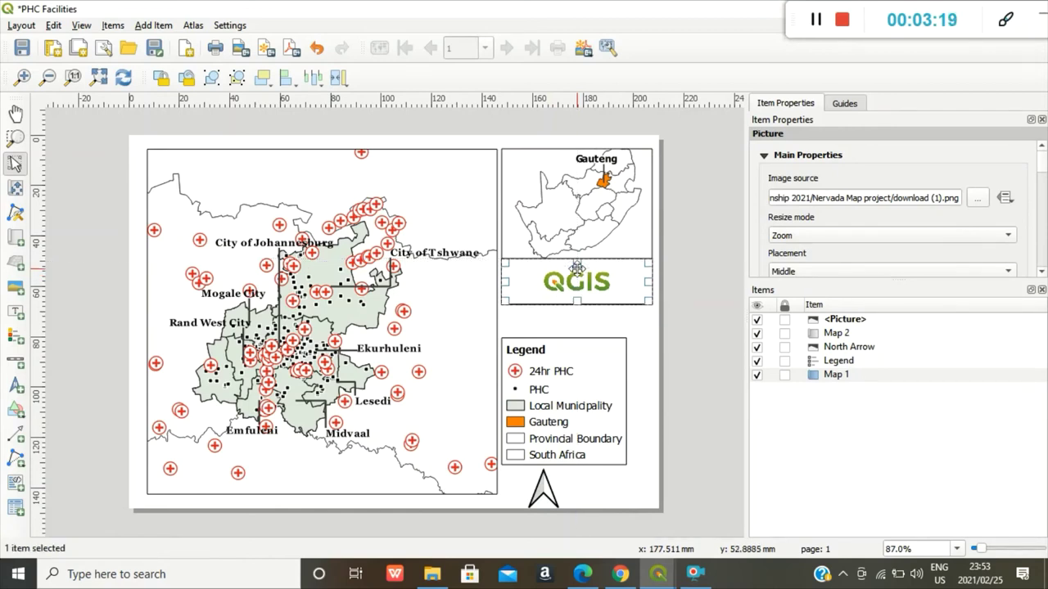
{"action": "left_click", "coordinate": [572, 322]}
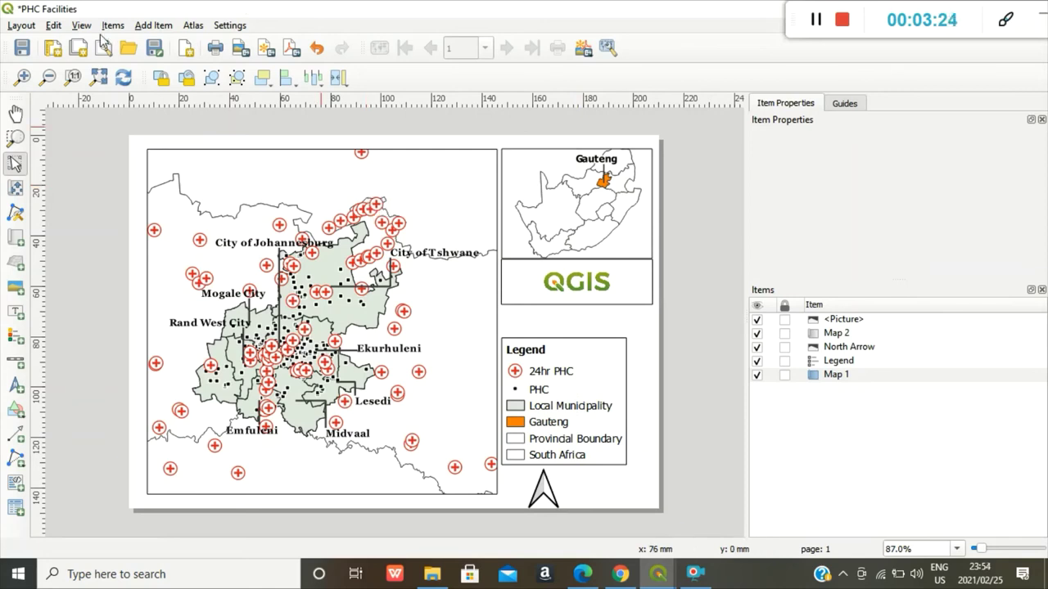
Step: Draw a new text label box between the QGIS logo and the legend
{"action": "left_click", "coordinate": [155, 25]}
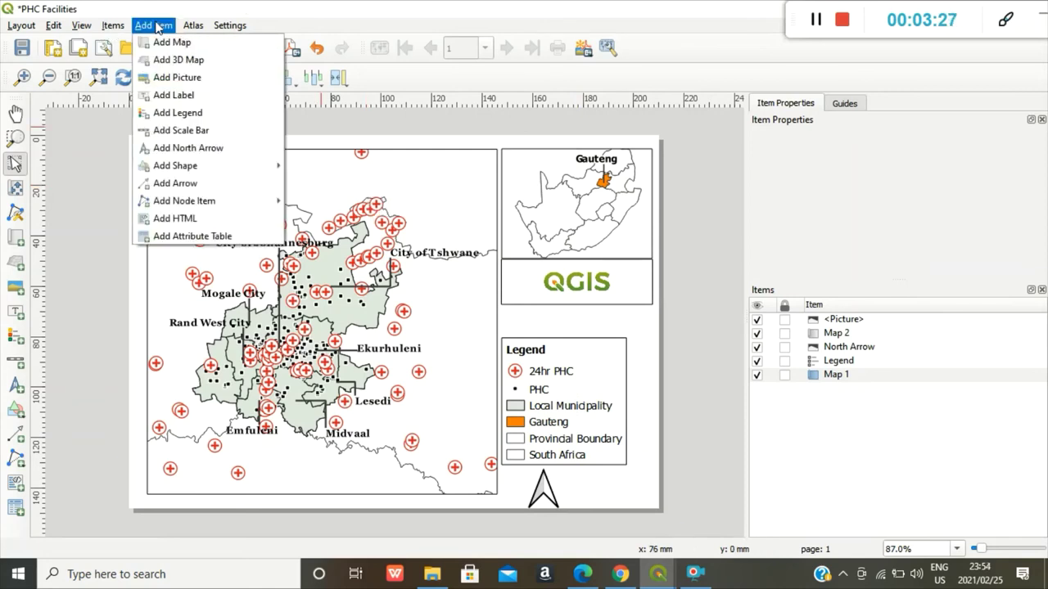
{"action": "mouse_move", "coordinate": [212, 170]}
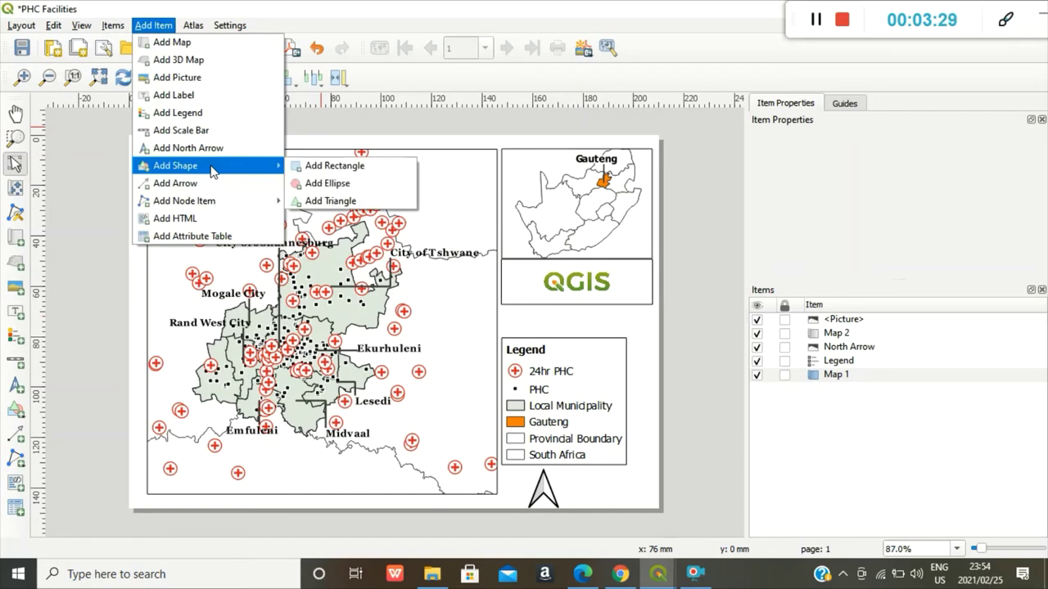
{"action": "left_click", "coordinate": [185, 94]}
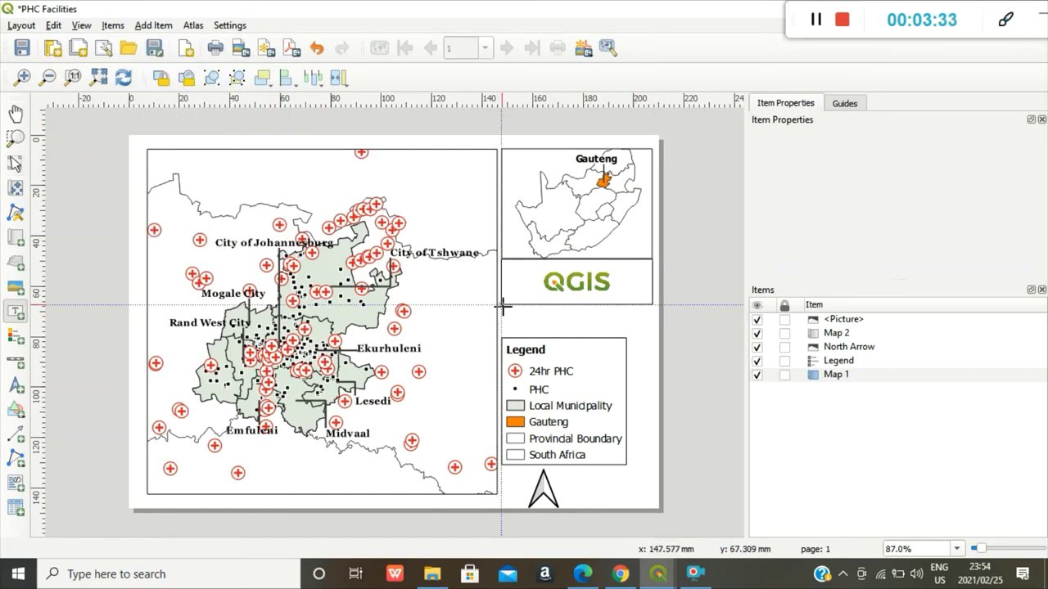
{"action": "left_click_drag", "start_coordinate": [503, 306], "coordinate": [648, 336]}
Step: Replace the Lorem ipsum text with 'Coordinate Reference System: WGS 84 / UTM zone 35S'
{"action": "left_click", "coordinate": [854, 182]}
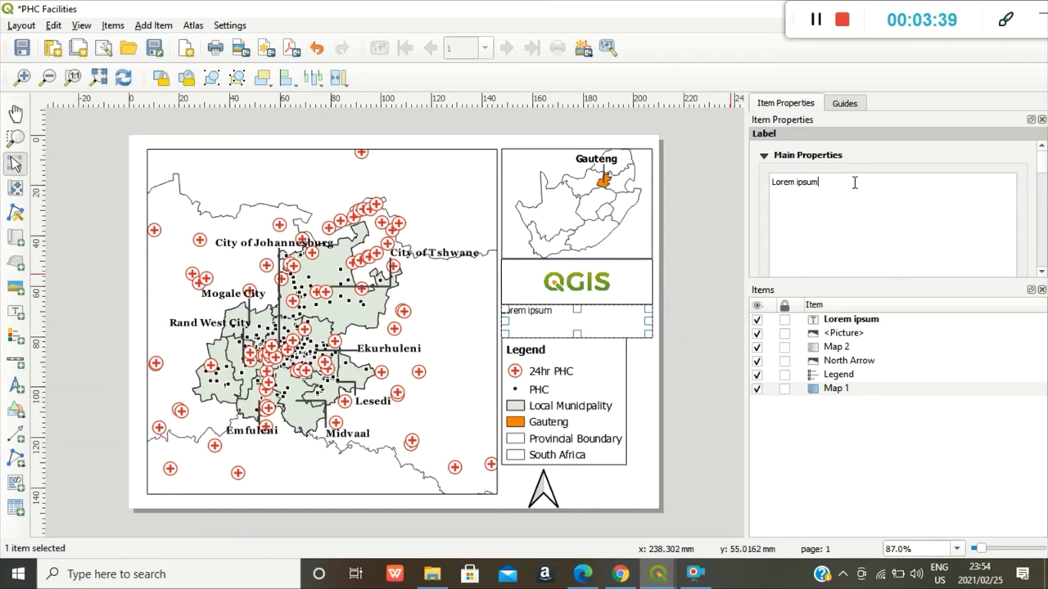
{"action": "key", "text": "BackSpace"}
{"action": "key", "text": "BackSpace"}
{"action": "key", "text": "BackSpace"}
{"action": "key", "text": "BackSpace"}
{"action": "key", "text": "BackSpace"}
{"action": "key", "text": "BackSpace"}
{"action": "key", "text": "BackSpace"}
{"action": "key", "text": "BackSpace"}
{"action": "key", "text": "BackSpace"}
{"action": "key", "text": "BackSpace"}
{"action": "key", "text": "BackSpace"}
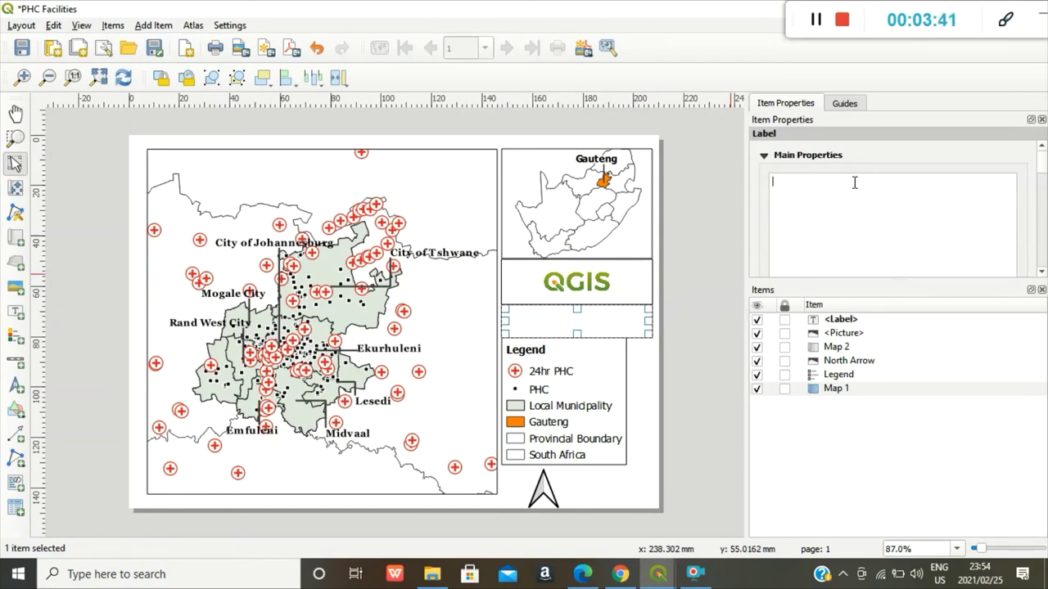
{"action": "type", "text": "Coordinate"}
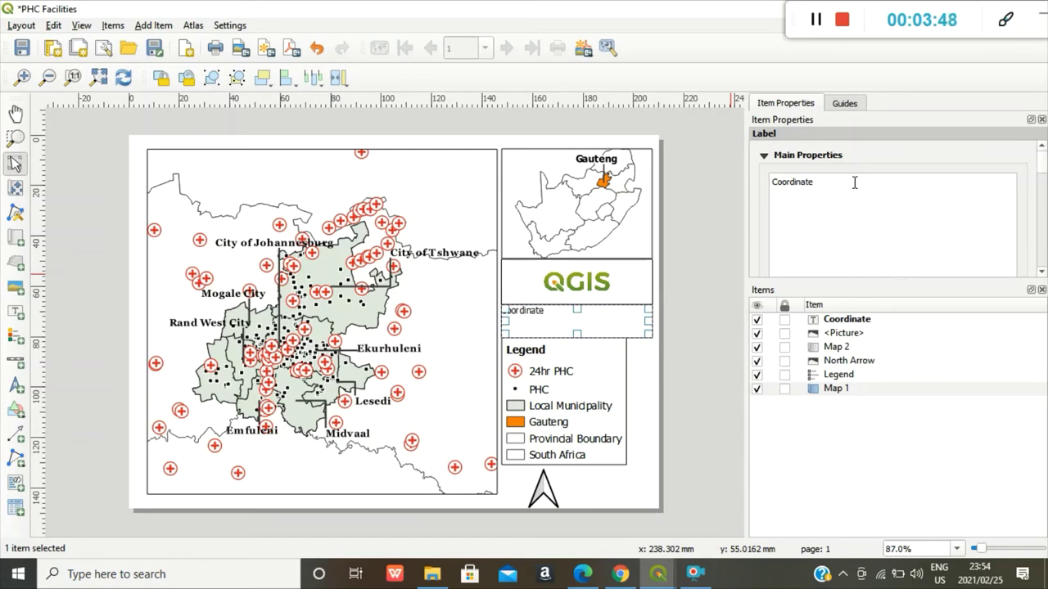
{"action": "type", "text": "Reference"}
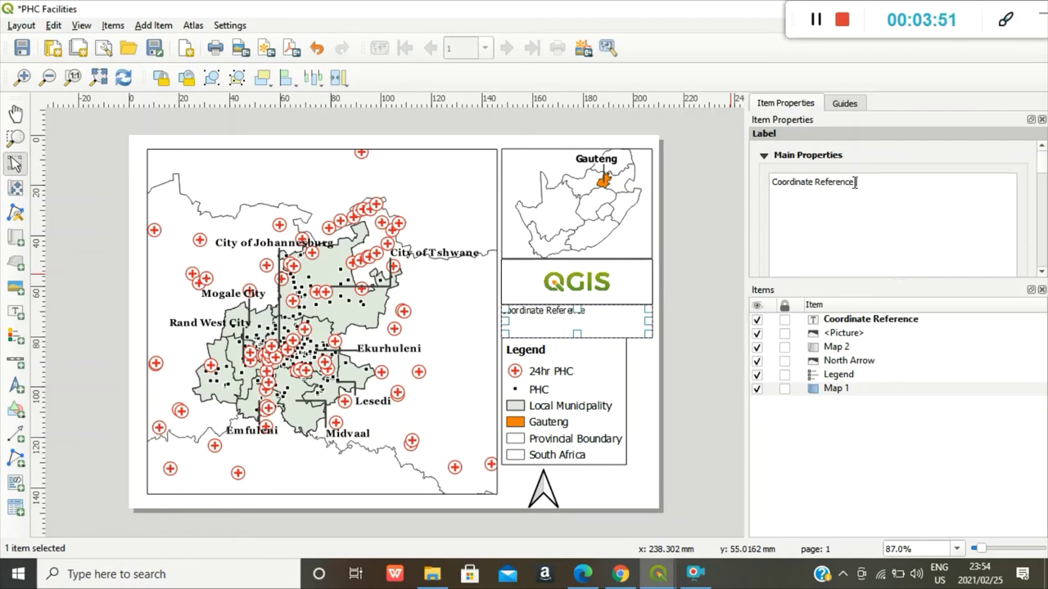
{"action": "type", "text": " System:"}
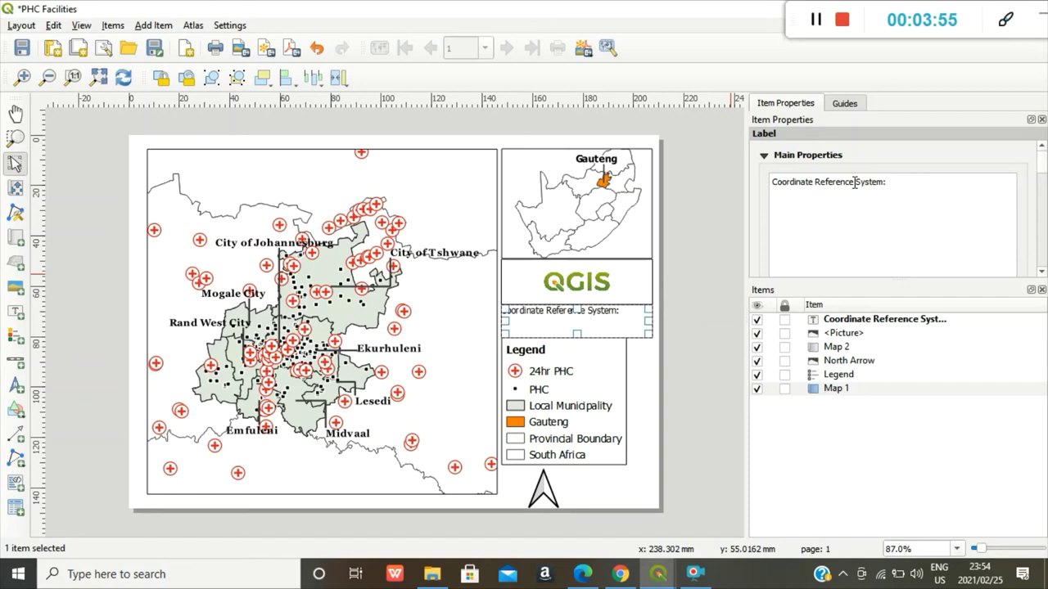
{"action": "type", "text": " WGS 84"}
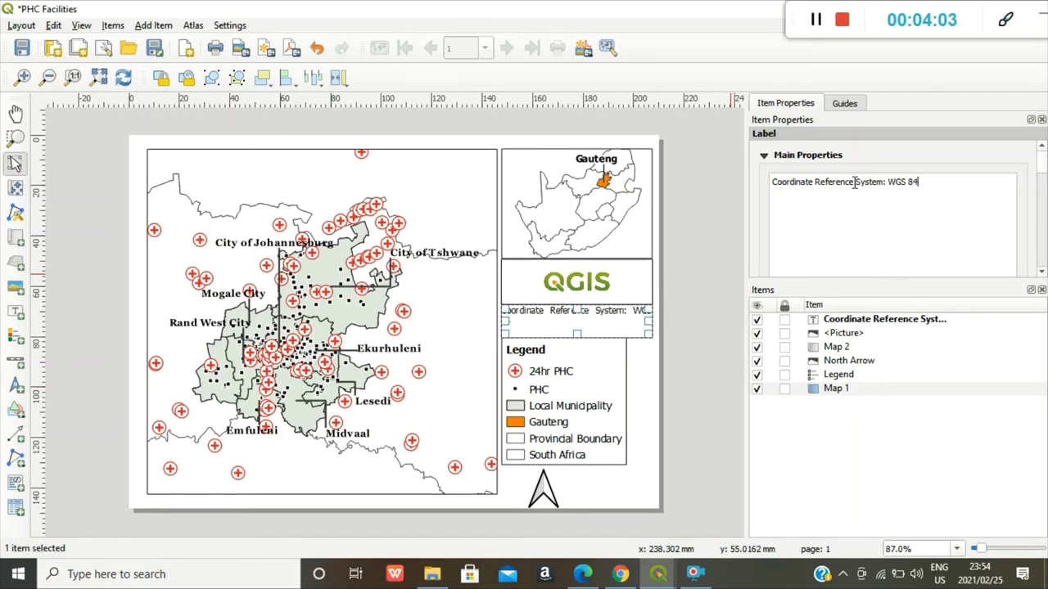
{"action": "type", "text": " / UTM zone 35S"}
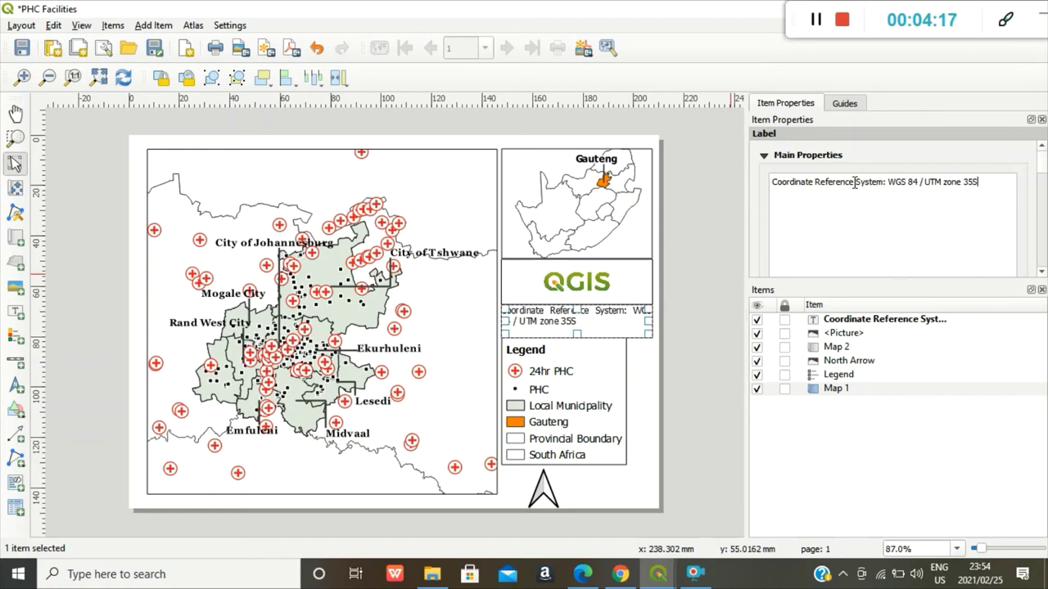
{"action": "left_click", "coordinate": [632, 398]}
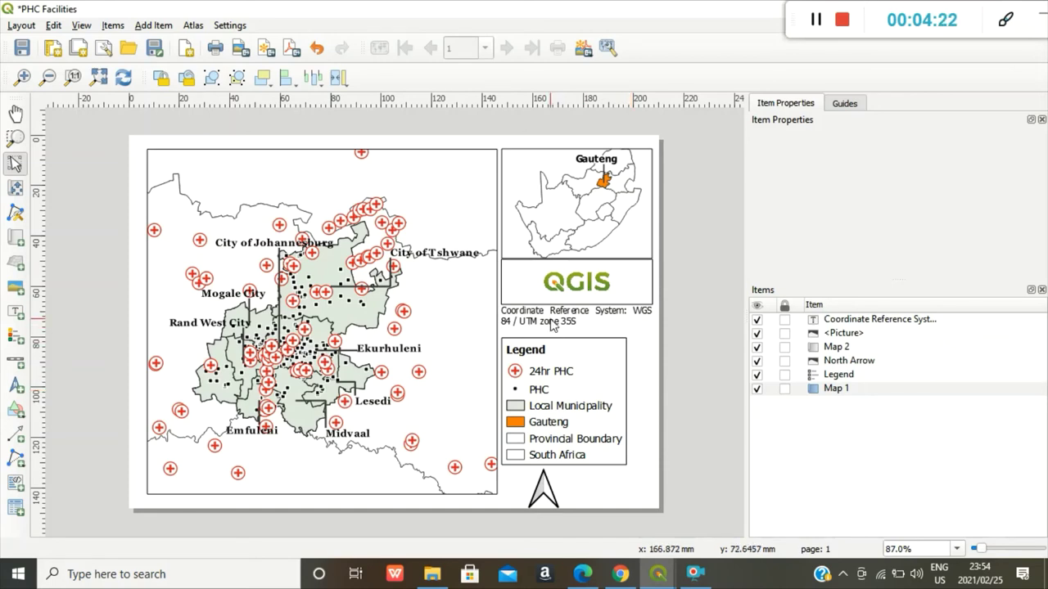
Step: Give the coordinate reference system label a black 0.30 mm frame
{"action": "left_click", "coordinate": [549, 352]}
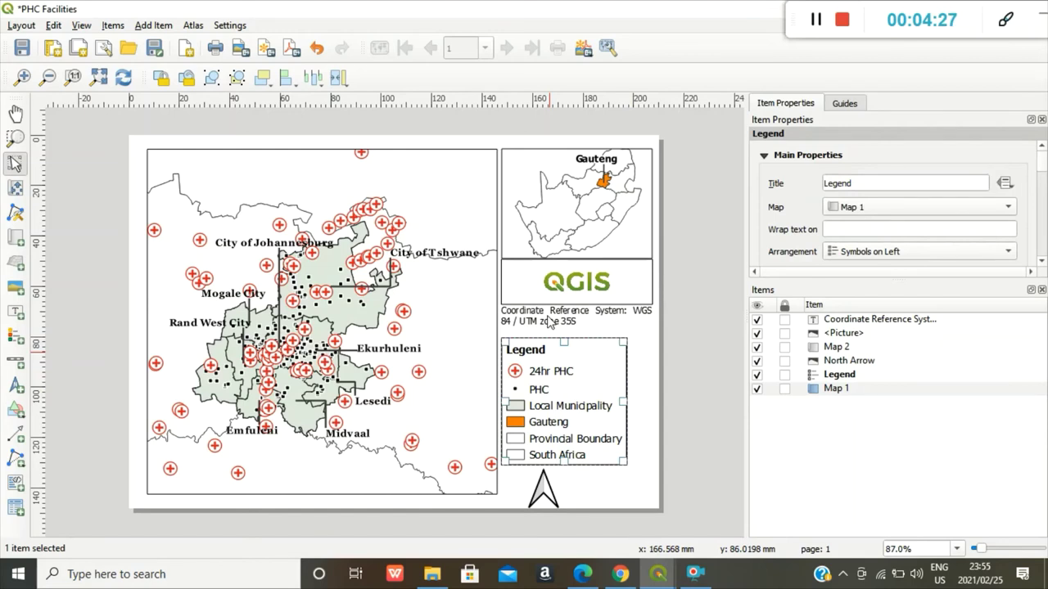
{"action": "left_click", "coordinate": [549, 323]}
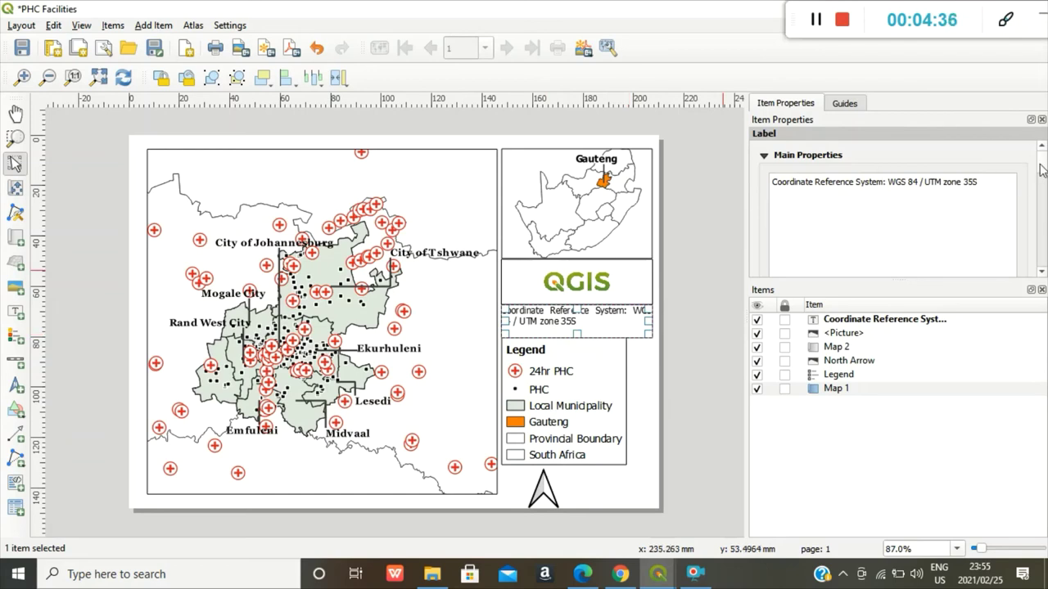
{"action": "left_click_drag", "start_coordinate": [1042, 170], "coordinate": [1043, 233]}
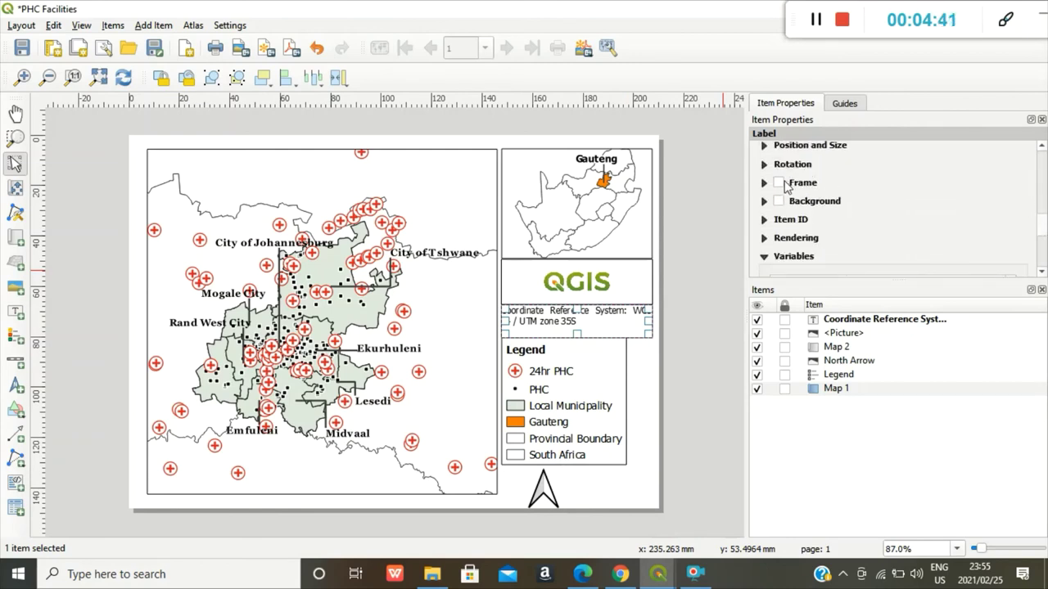
{"action": "left_click", "coordinate": [780, 183]}
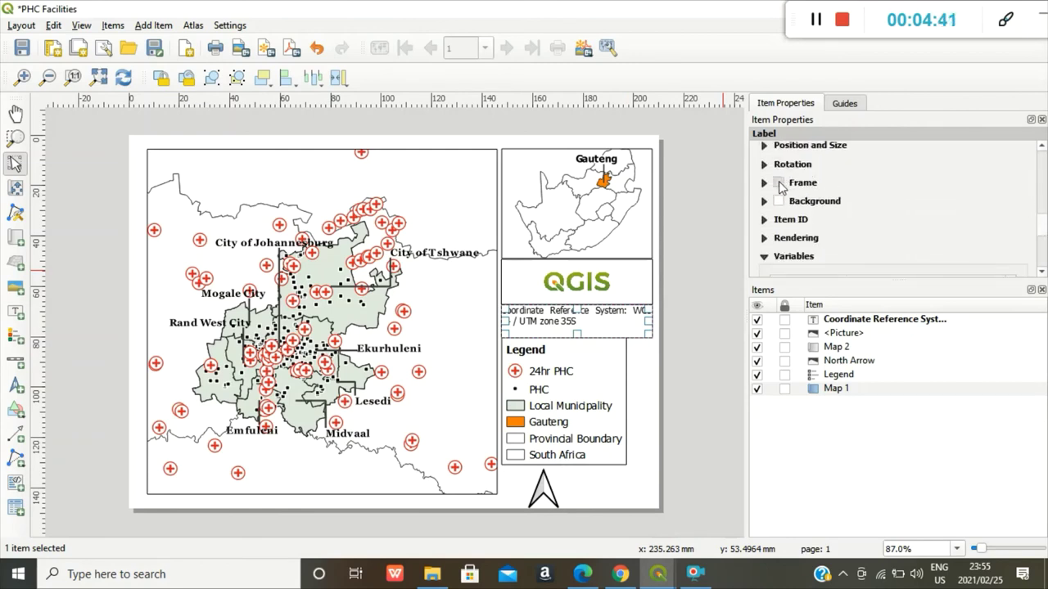
{"action": "left_click", "coordinate": [607, 379]}
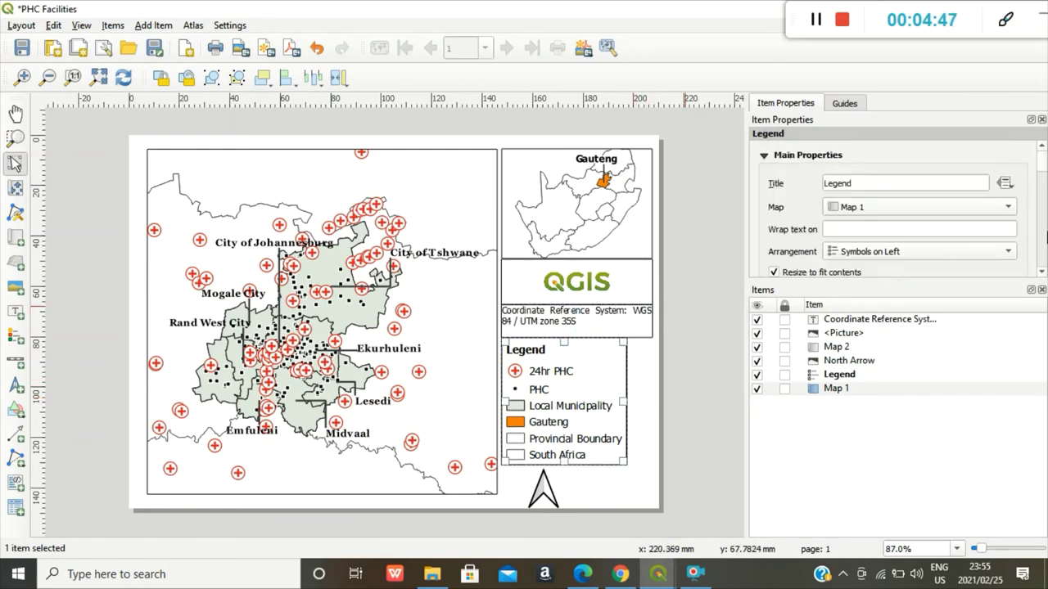
Step: Show the legend's Position and Size settings in Item Properties
{"action": "left_click_drag", "start_coordinate": [1044, 180], "coordinate": [1044, 235]}
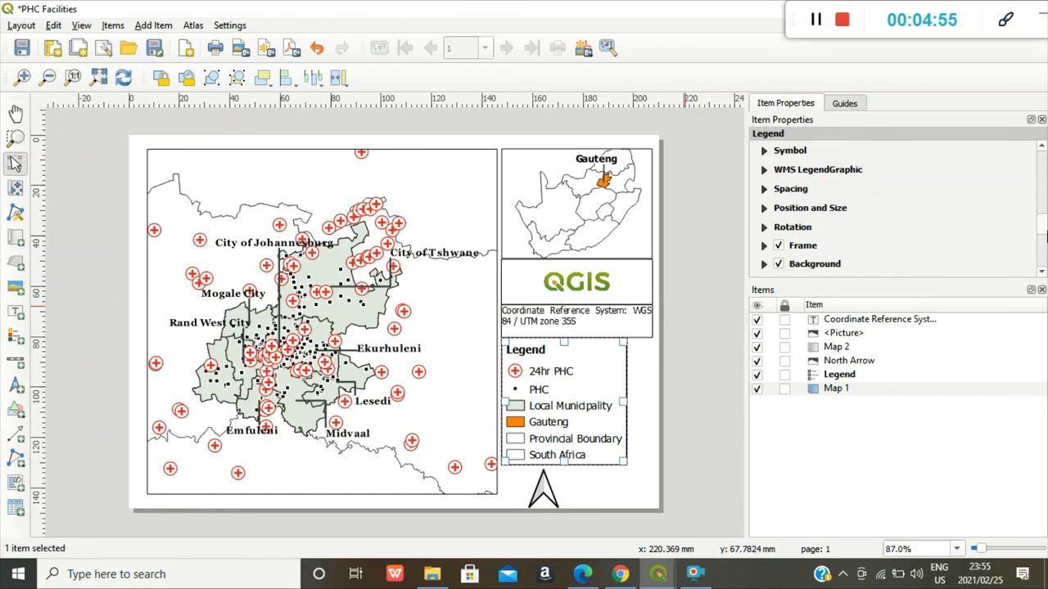
{"action": "left_click_drag", "start_coordinate": [1045, 235], "coordinate": [1045, 234]}
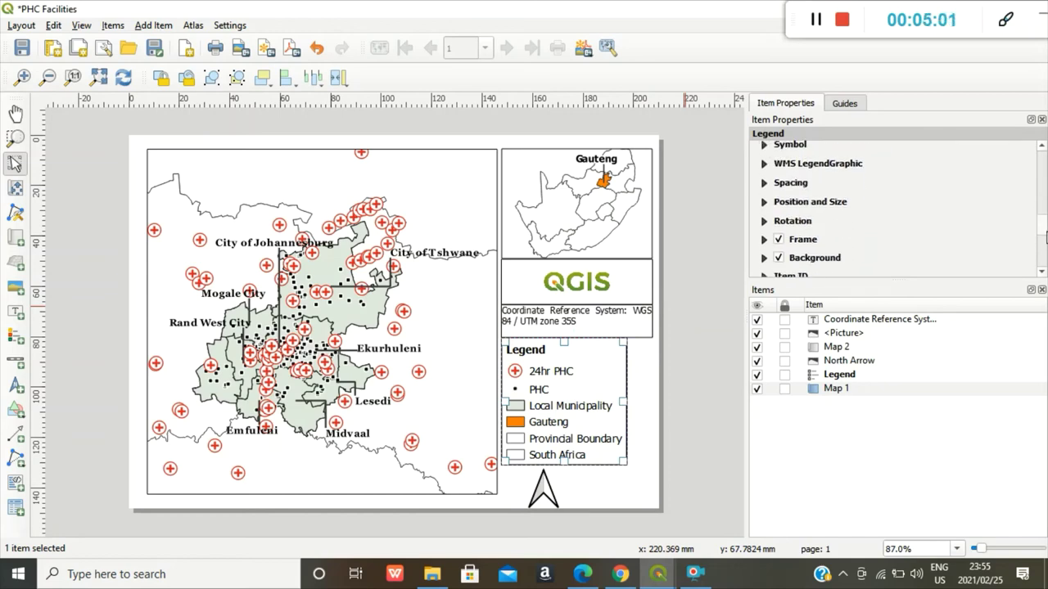
{"action": "left_click", "coordinate": [764, 202]}
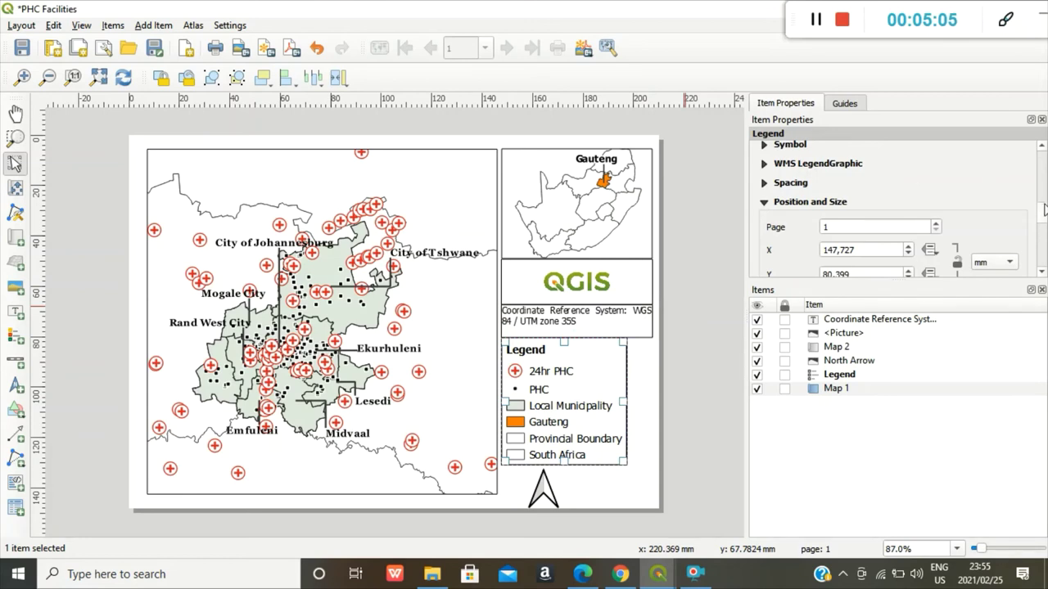
{"action": "left_click_drag", "start_coordinate": [1044, 210], "coordinate": [1044, 216]}
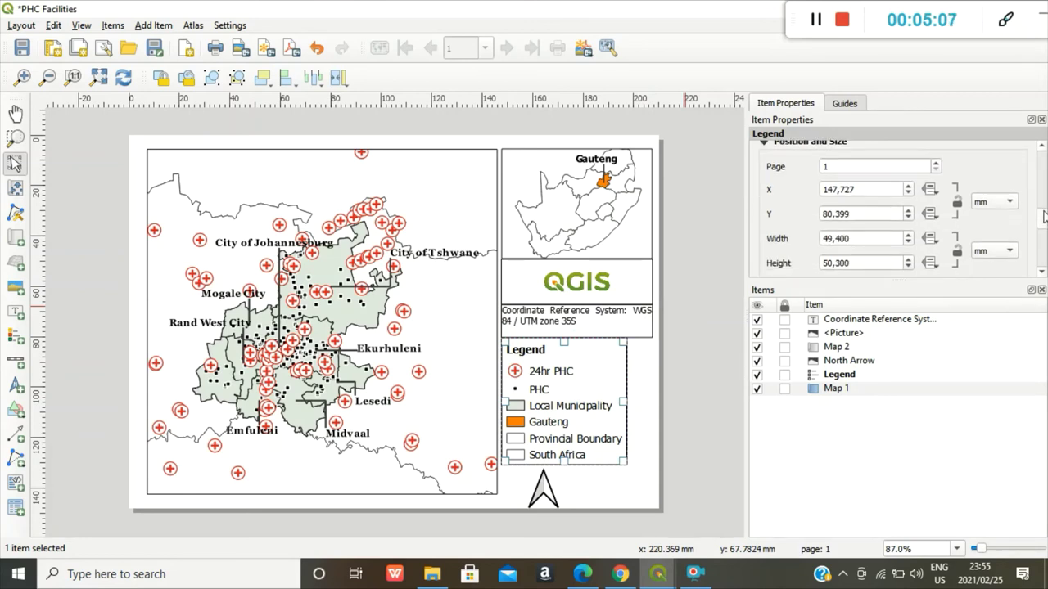
{"action": "scroll", "coordinate": [1044, 214], "scroll_direction": "down", "scroll_amount": 2}
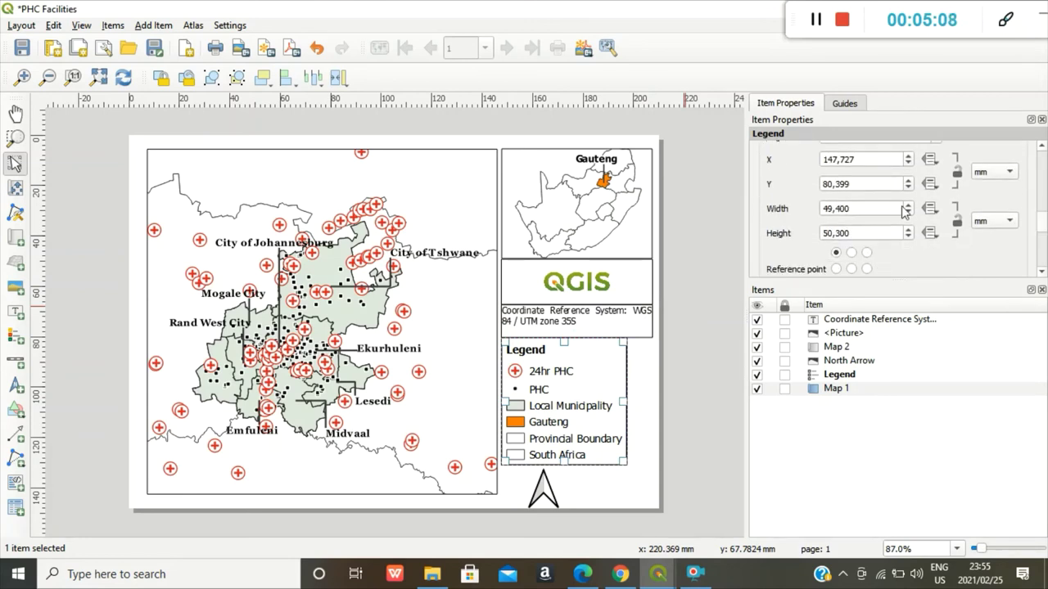
Step: Set the legend width to 59.4 mm so its entries fit inside the frame
{"action": "left_click", "coordinate": [906, 204]}
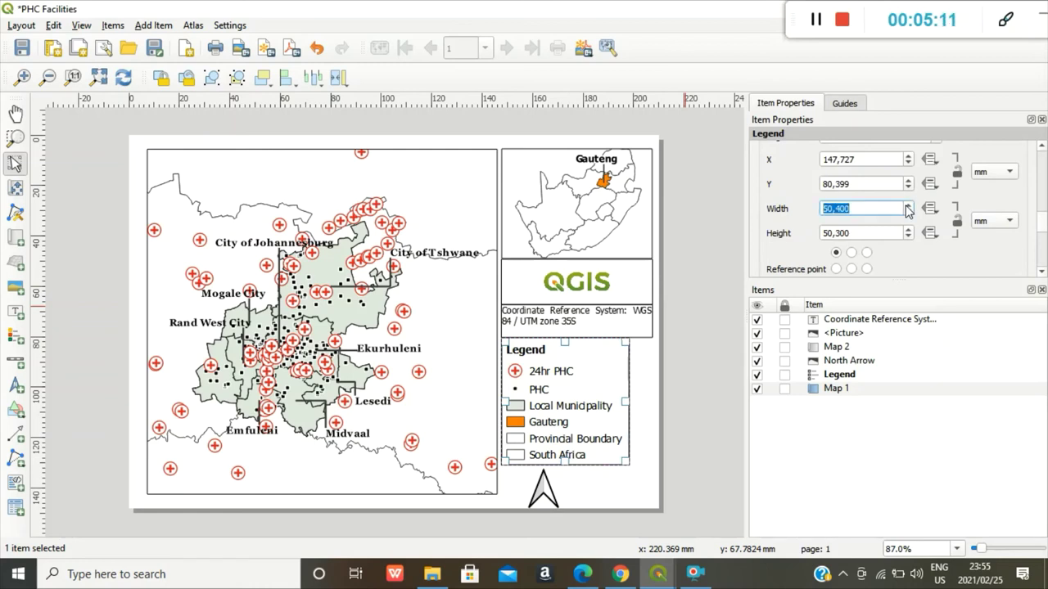
{"action": "left_click", "coordinate": [906, 206]}
{"action": "left_click", "coordinate": [906, 205]}
{"action": "left_click", "coordinate": [906, 205]}
{"action": "left_click", "coordinate": [906, 206]}
{"action": "left_click", "coordinate": [906, 205]}
{"action": "left_click", "coordinate": [906, 206]}
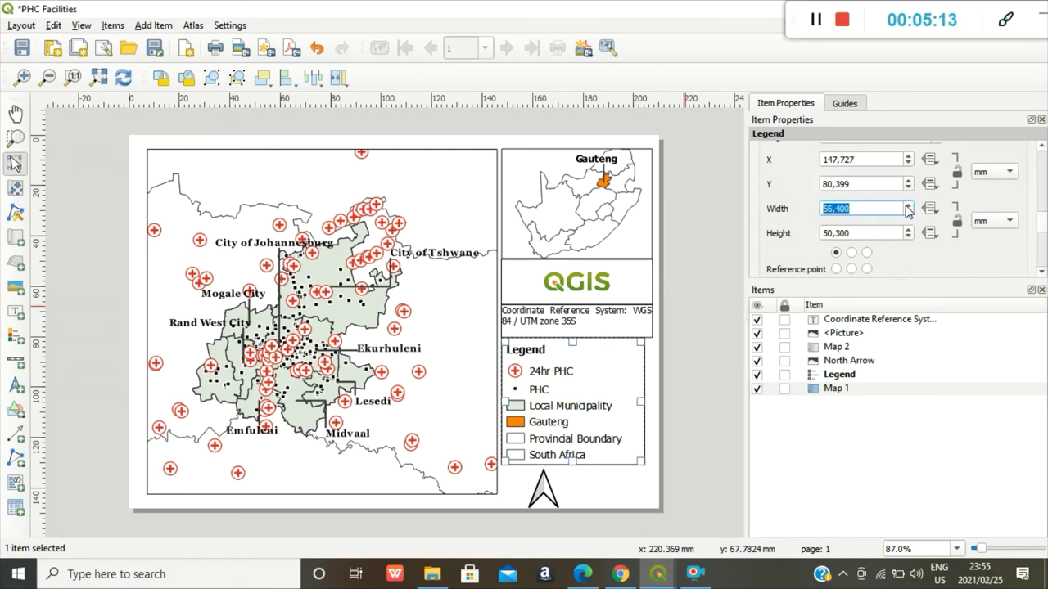
{"action": "left_click", "coordinate": [906, 205]}
{"action": "left_click", "coordinate": [906, 205]}
{"action": "left_click", "coordinate": [906, 206]}
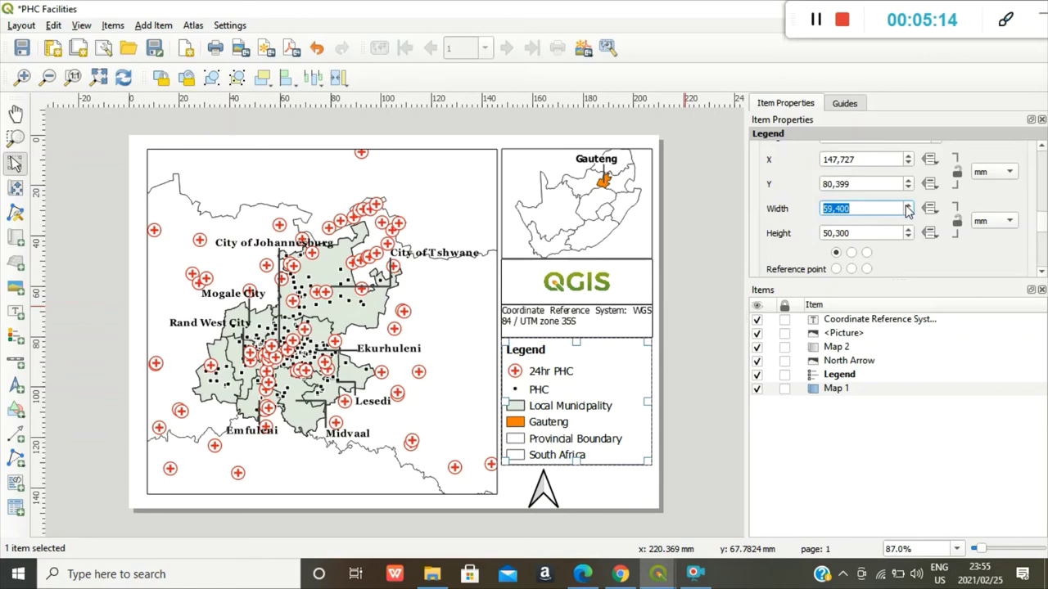
{"action": "left_click", "coordinate": [906, 206]}
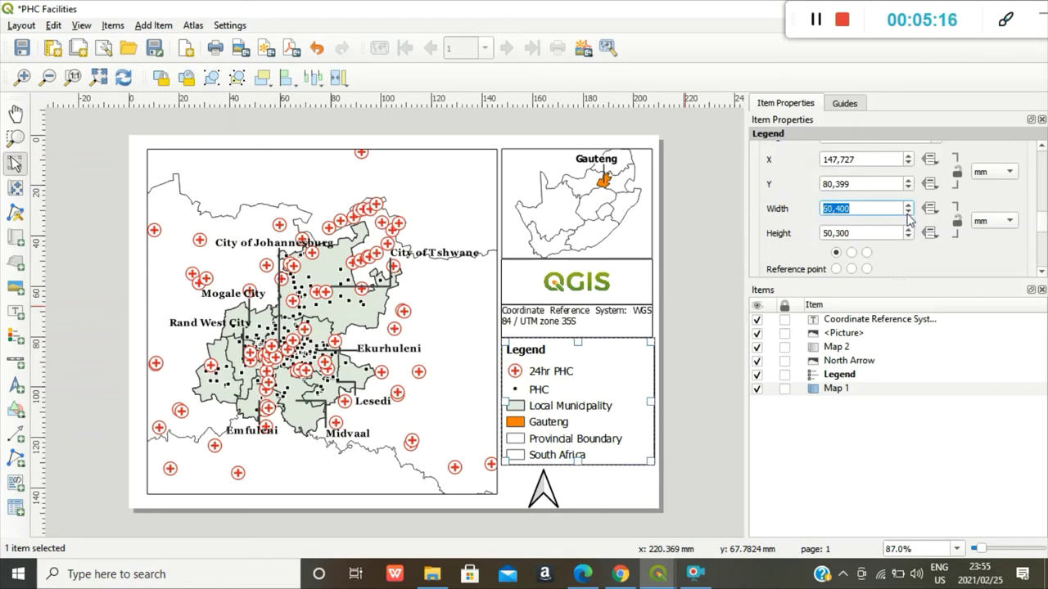
{"action": "left_click", "coordinate": [907, 215]}
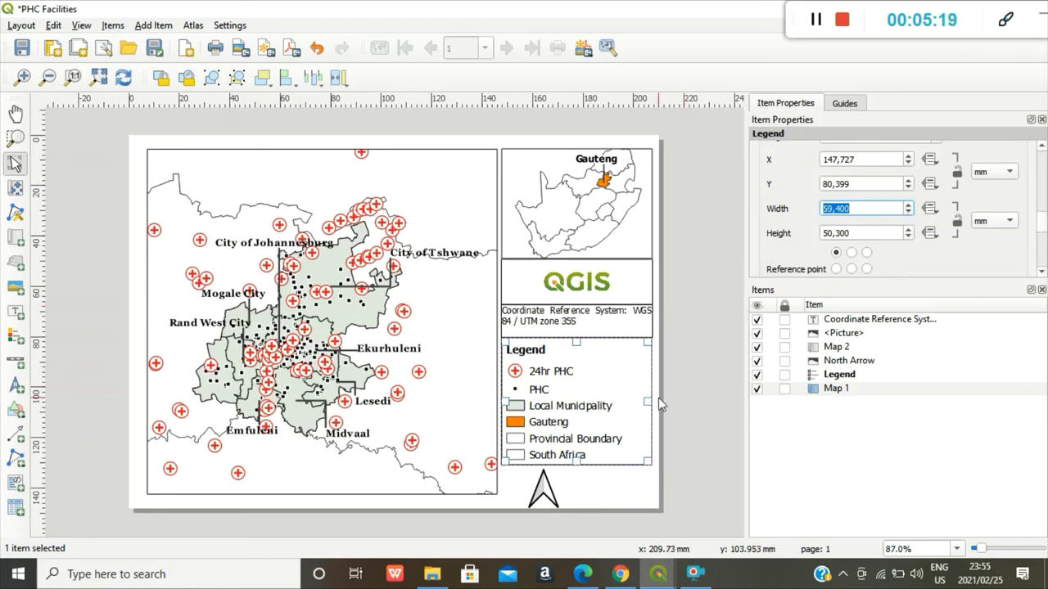
{"action": "left_click", "coordinate": [618, 481]}
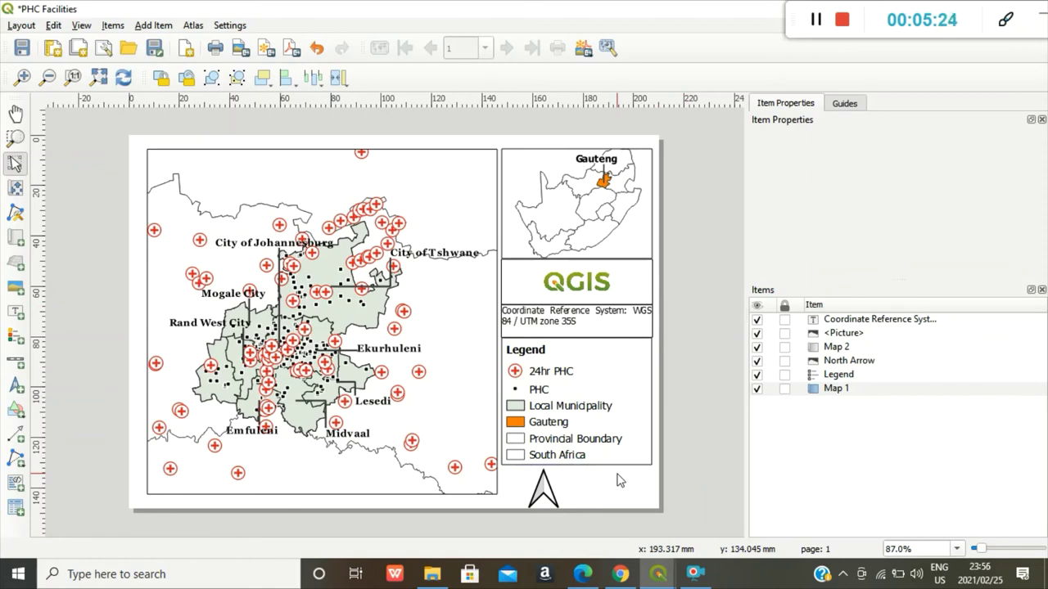
Step: Draw a 0–25–50 km scale bar for Map 1 below the legend
{"action": "left_click", "coordinate": [148, 26]}
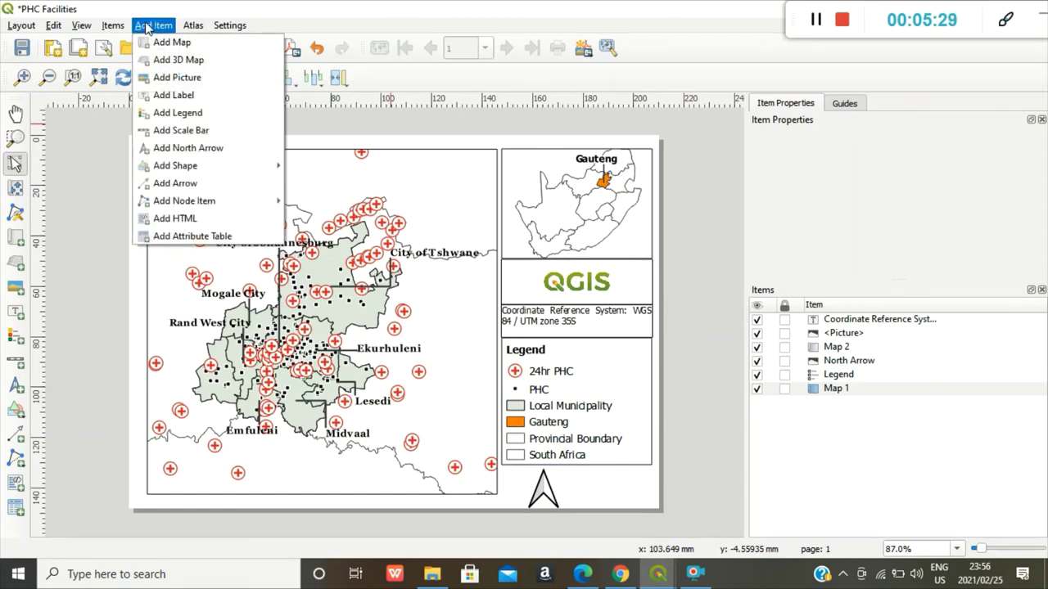
{"action": "left_click", "coordinate": [178, 132]}
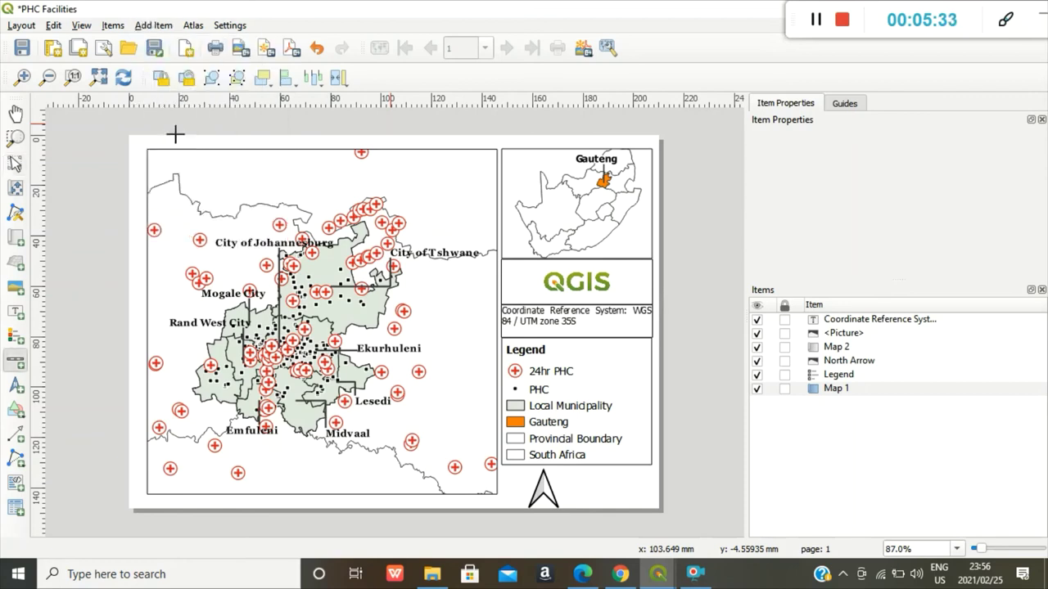
{"action": "left_click_drag", "start_coordinate": [577, 482], "coordinate": [650, 496]}
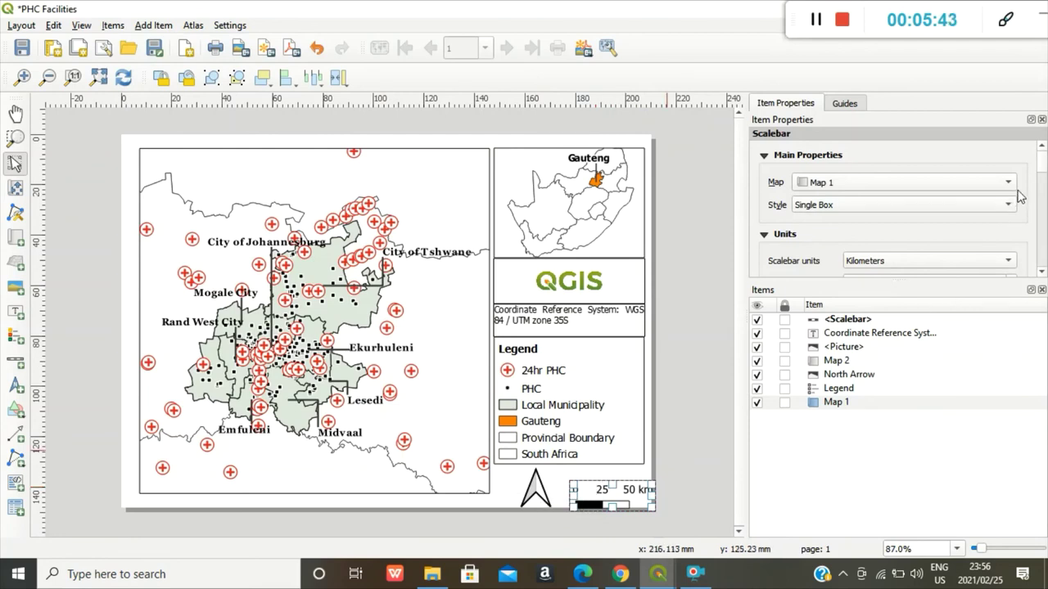
{"action": "scroll", "coordinate": [1043, 169], "scroll_direction": "down", "scroll_amount": 5}
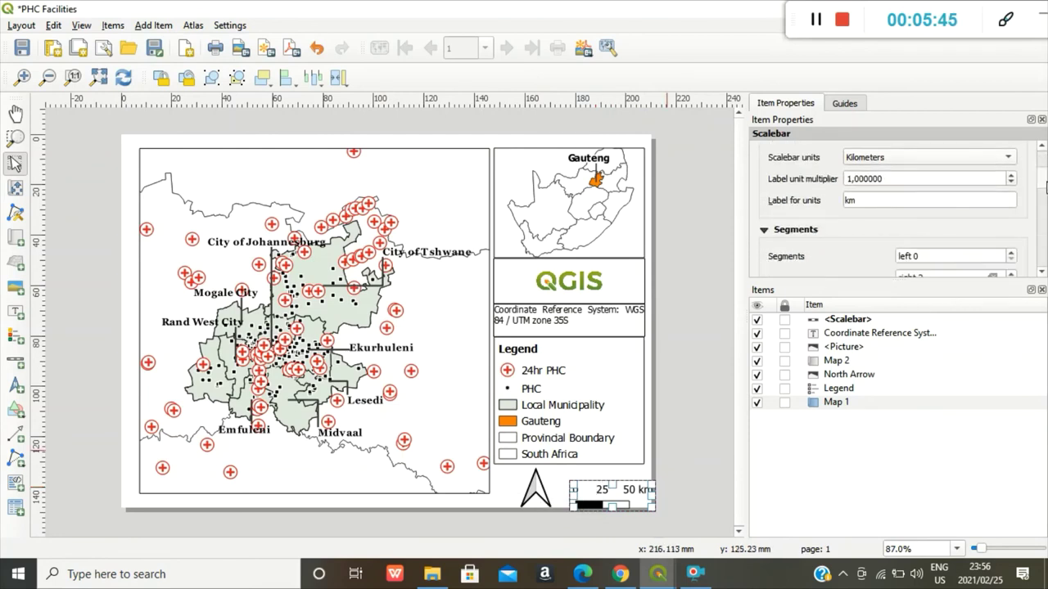
{"action": "mouse_move", "coordinate": [1045, 192]}
{"action": "left_mouse_down"}
{"action": "mouse_move", "coordinate": [1045, 239]}
{"action": "mouse_move", "coordinate": [1045, 166]}
{"action": "mouse_move", "coordinate": [1045, 190]}
{"action": "left_mouse_up"}
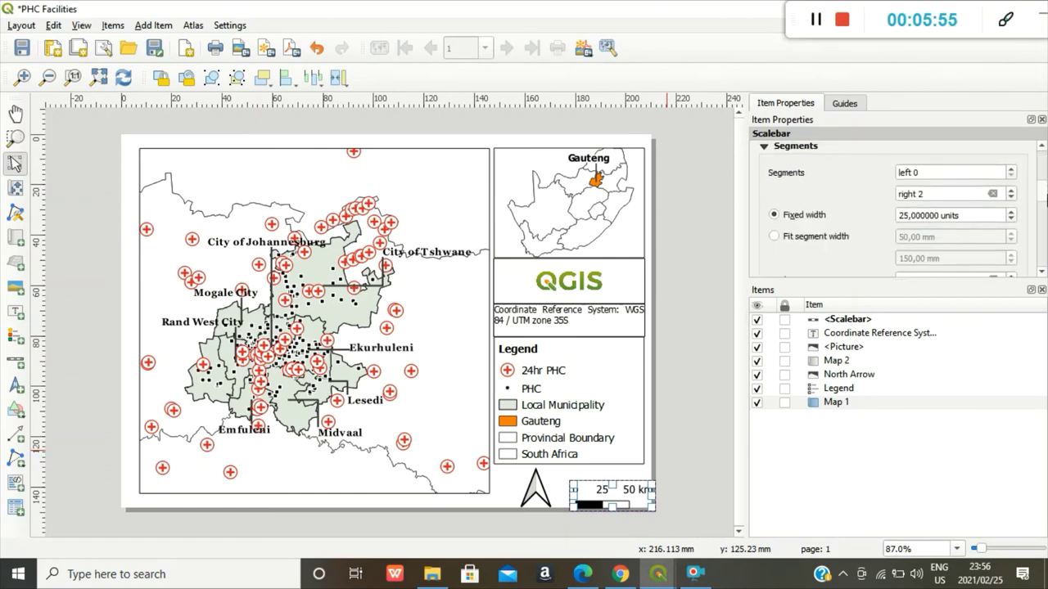
Step: Nudge the north arrow and scale bar left so they sit side by side
{"action": "left_click", "coordinate": [533, 506]}
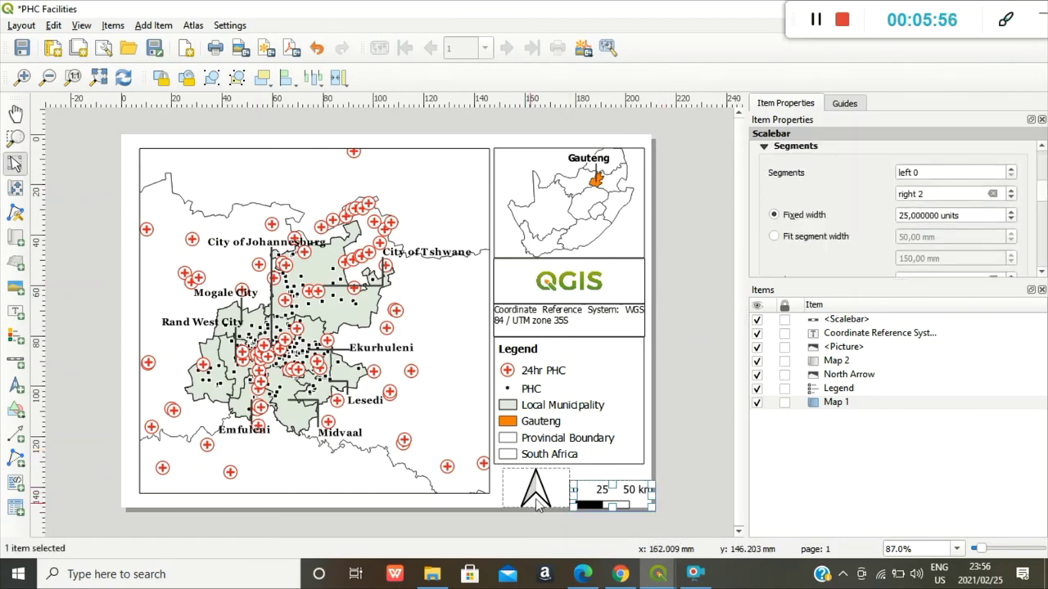
{"action": "left_click_drag", "start_coordinate": [537, 489], "coordinate": [527, 489]}
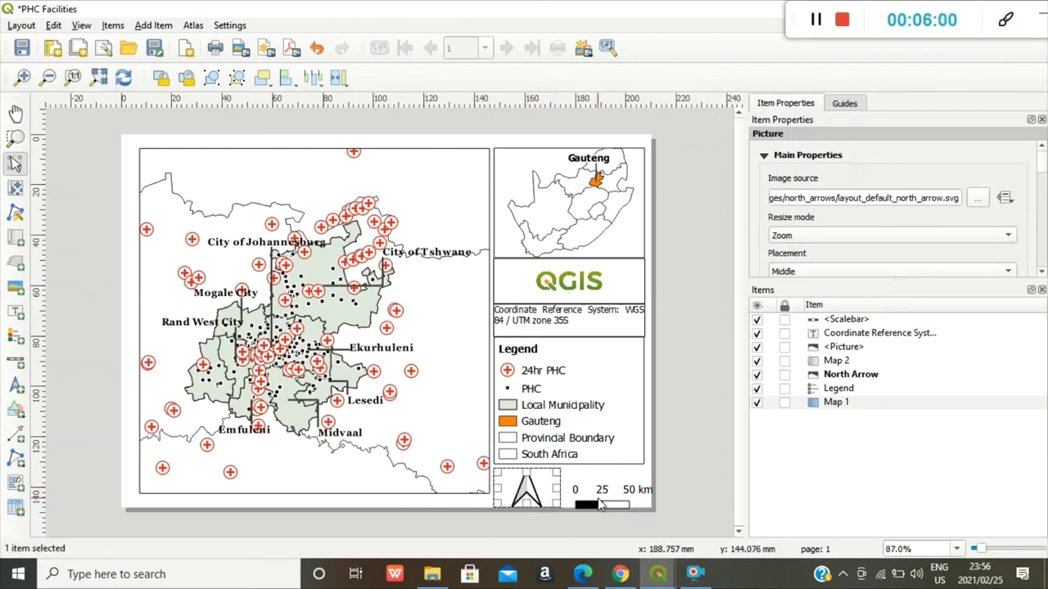
{"action": "left_click_drag", "start_coordinate": [611, 490], "coordinate": [593, 486]}
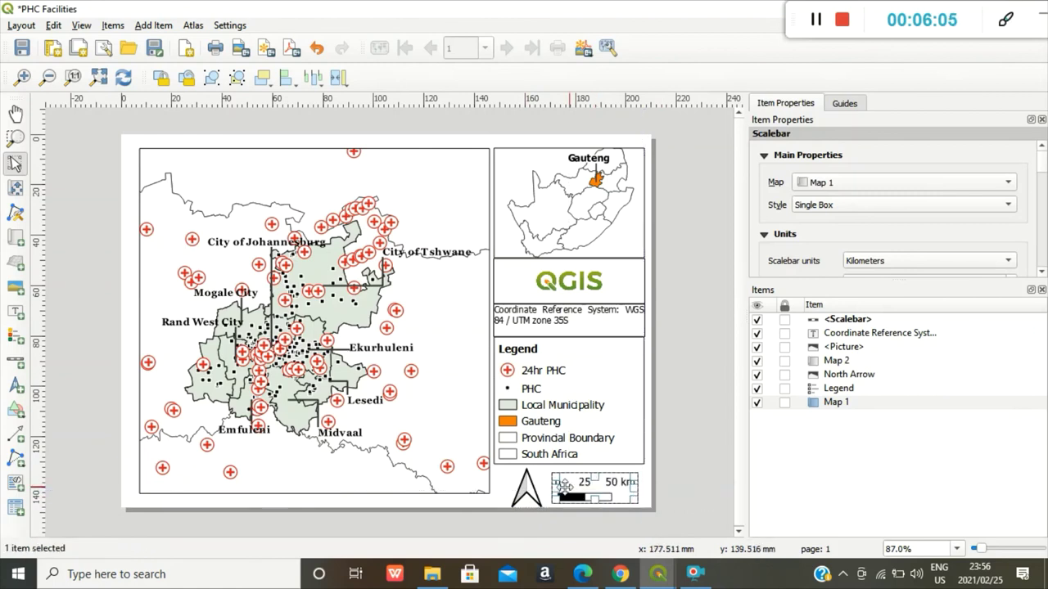
{"action": "left_click", "coordinate": [449, 504]}
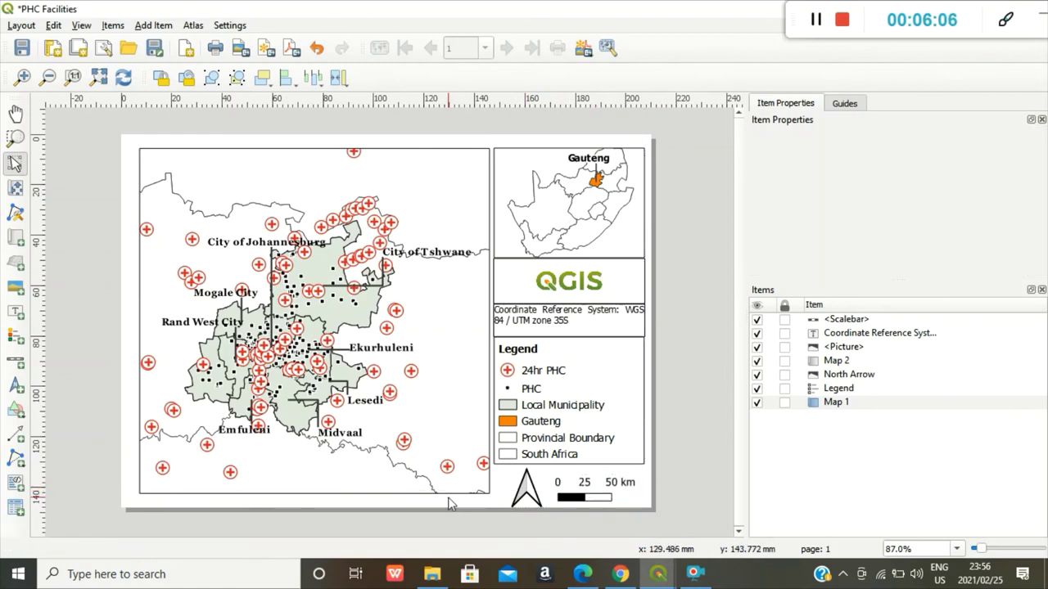
Step: Export the layout as Plugged.pdf, accepting the default PDF export options
{"action": "left_click", "coordinate": [290, 49]}
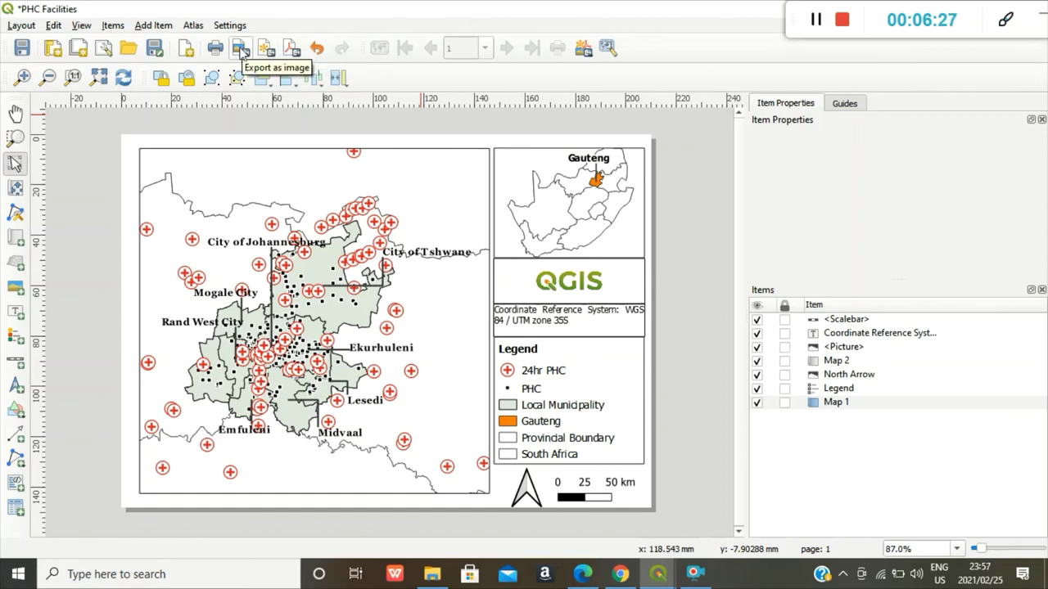
{"action": "left_click", "coordinate": [297, 51]}
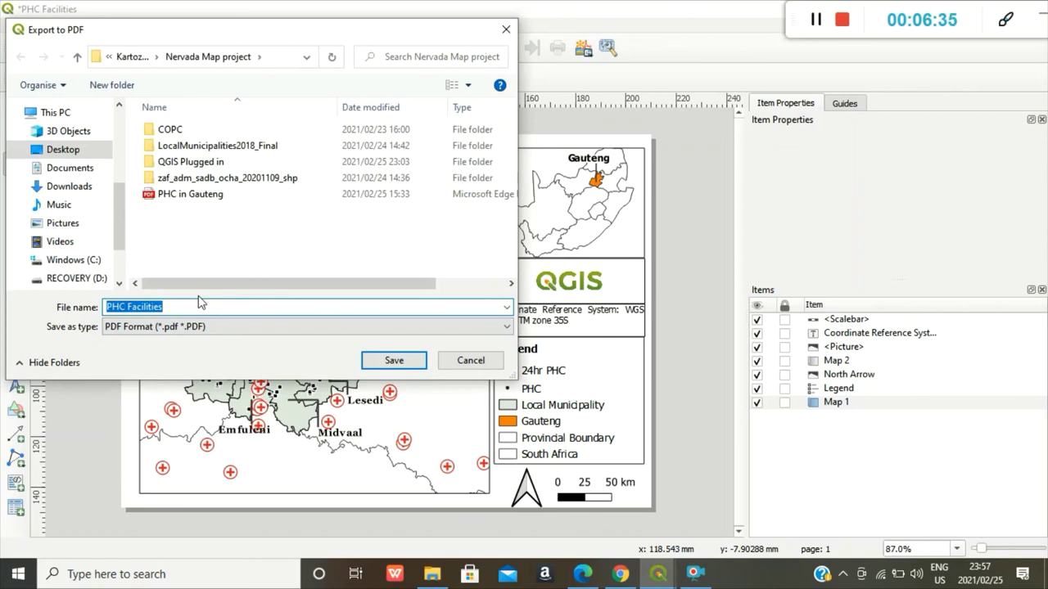
{"action": "key", "text": "BackSpace"}
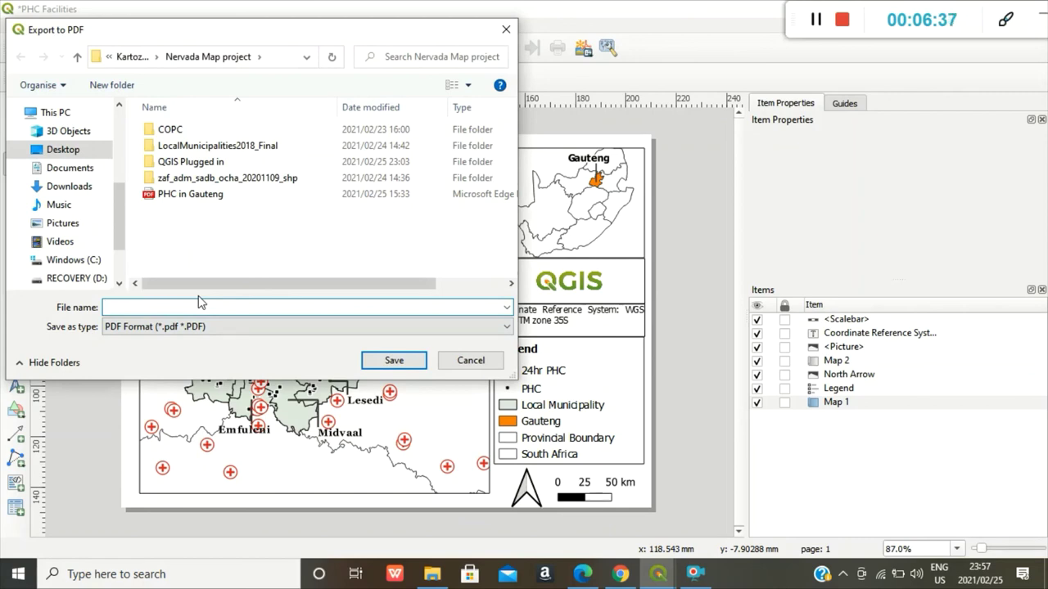
{"action": "type", "text": "Plugged"}
{"action": "left_click", "coordinate": [396, 365]}
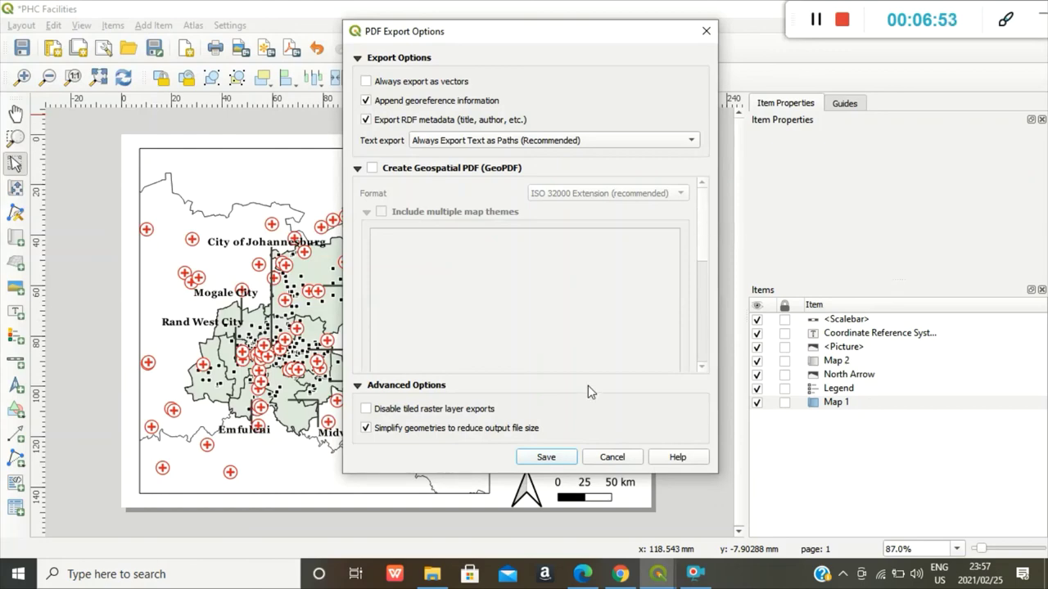
{"action": "left_click", "coordinate": [543, 458]}
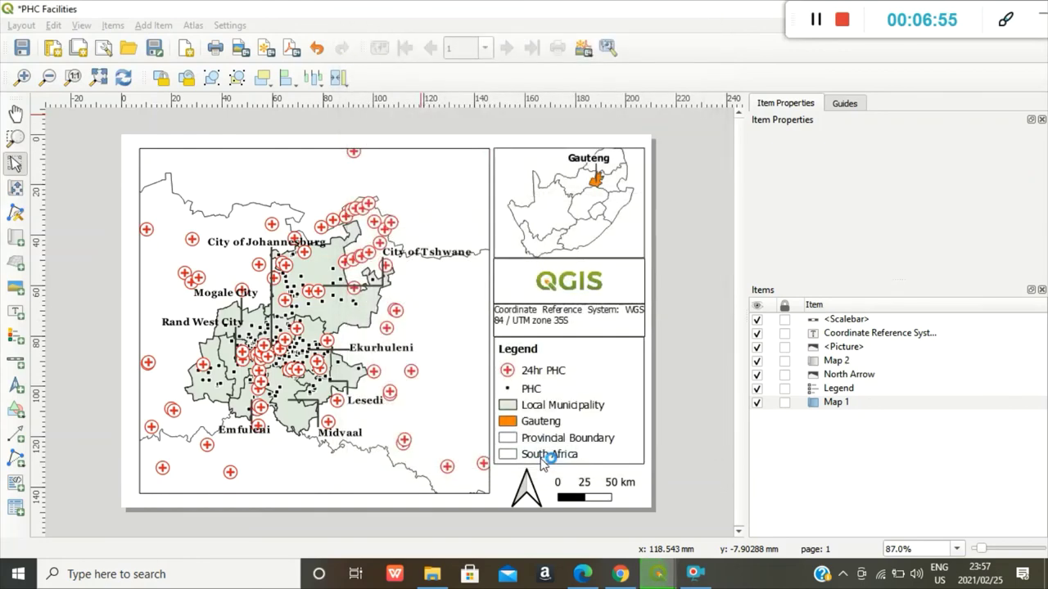